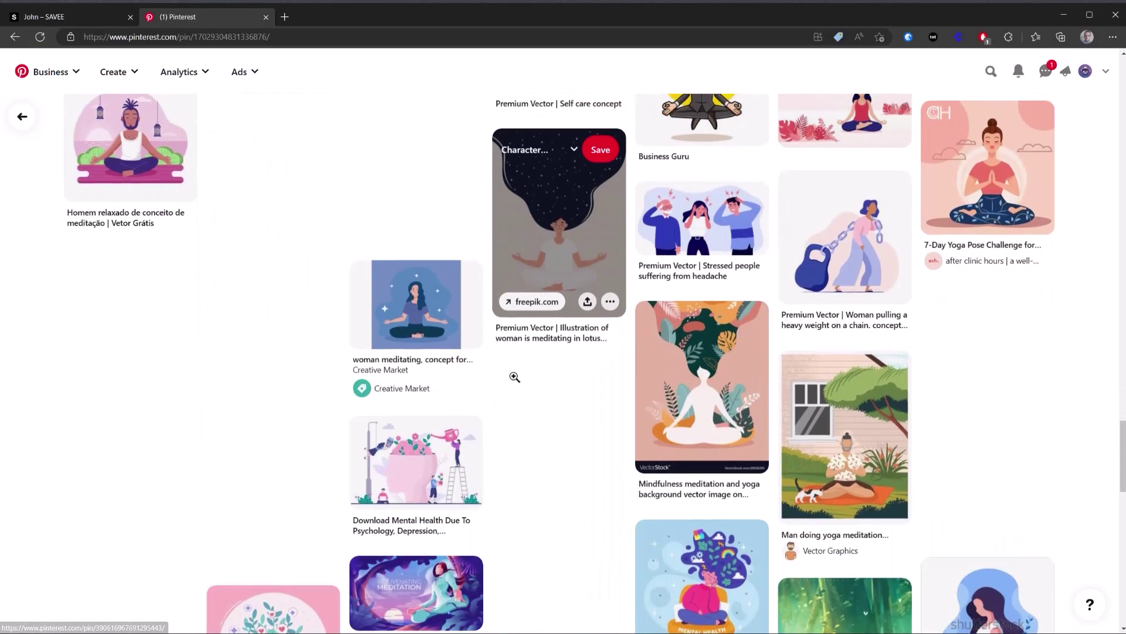
# - Scroll down the pin page through the related meditation-pose illustrations
pyautogui.scroll(-9, 597, 400)
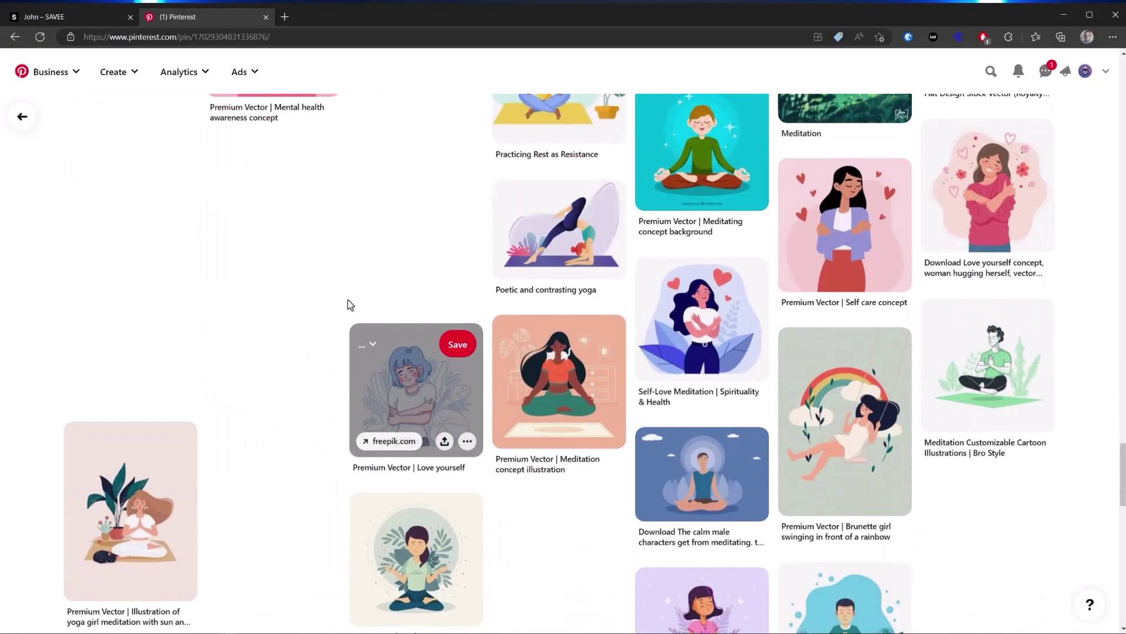
pyautogui.scroll(-9, 251, 349)
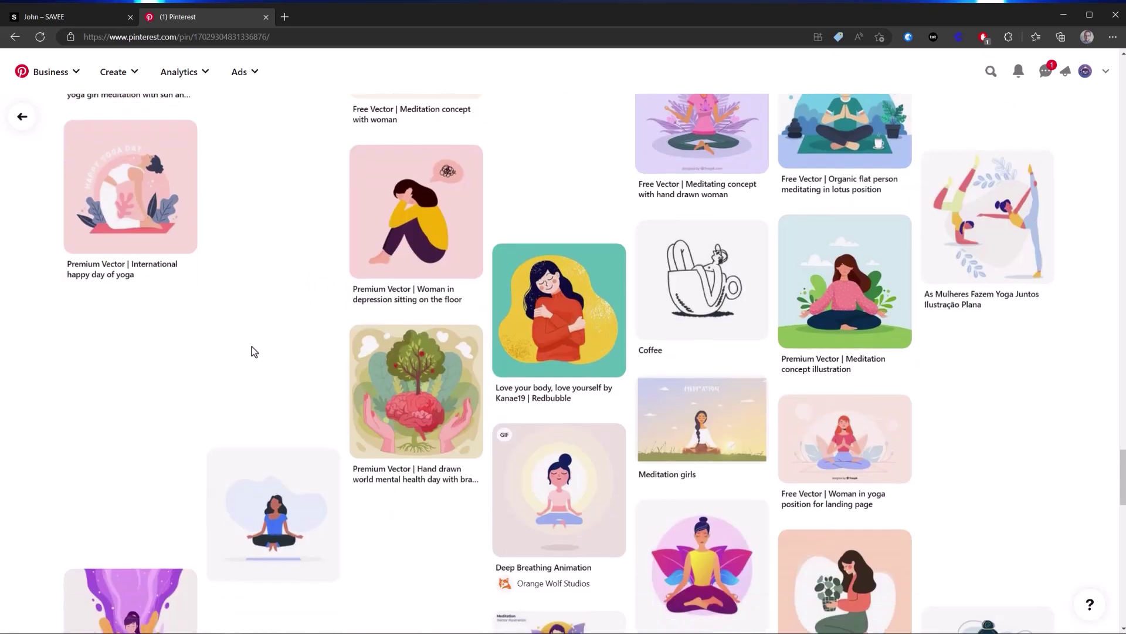
pyautogui.scroll(-10, 306, 402)
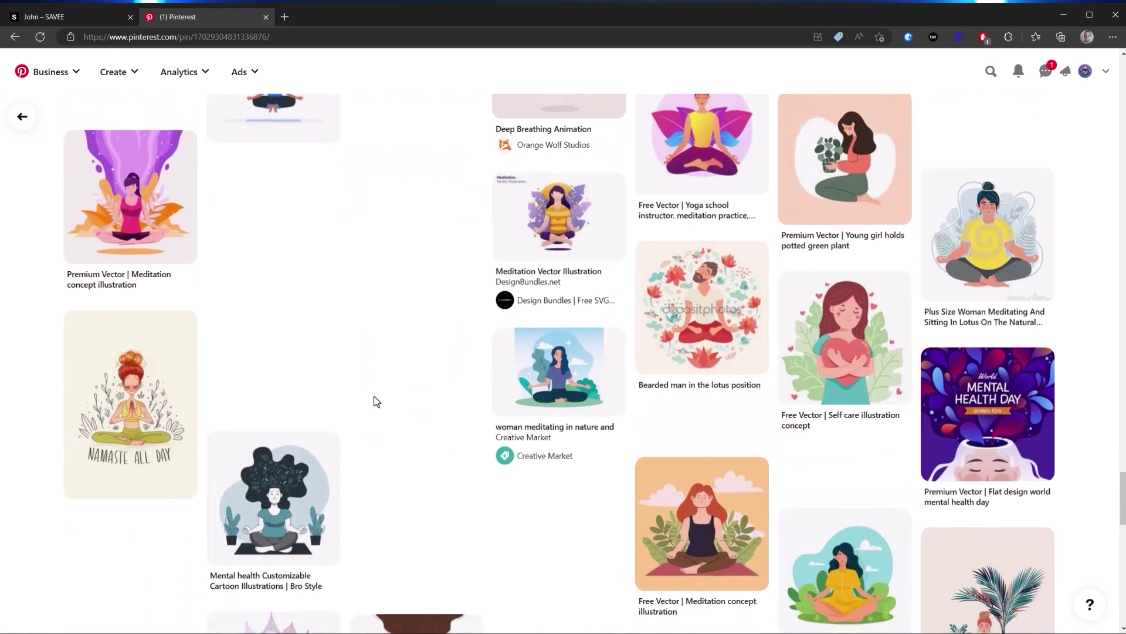
pyautogui.scroll(-3, 376, 401)
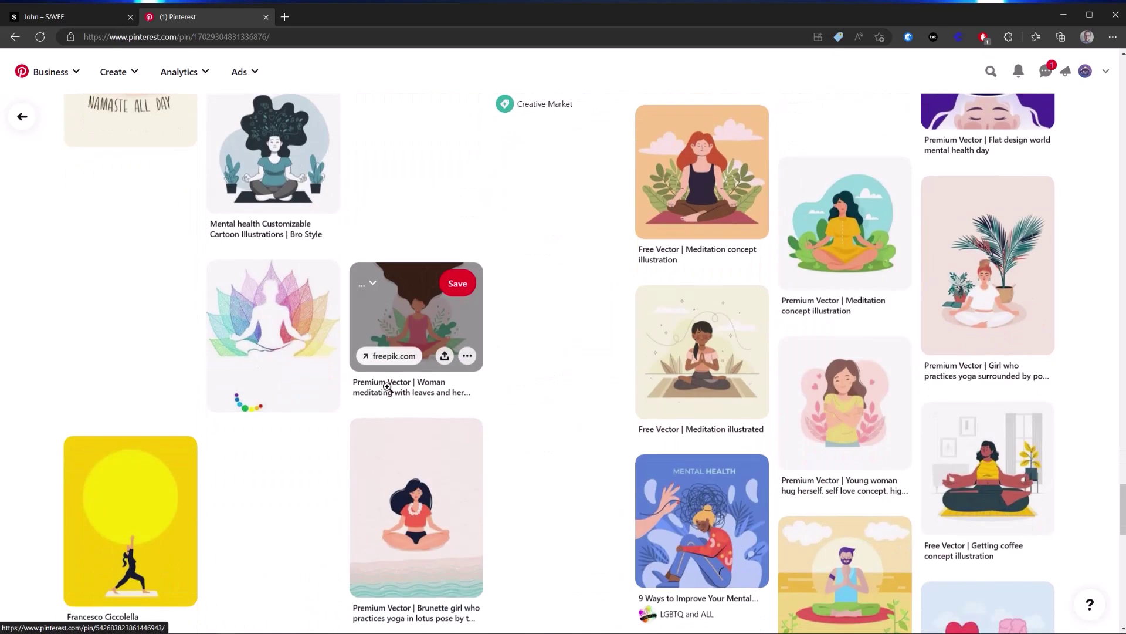
pyautogui.scroll(-3, 569, 347)
pyautogui.scroll(-14, 569, 347)
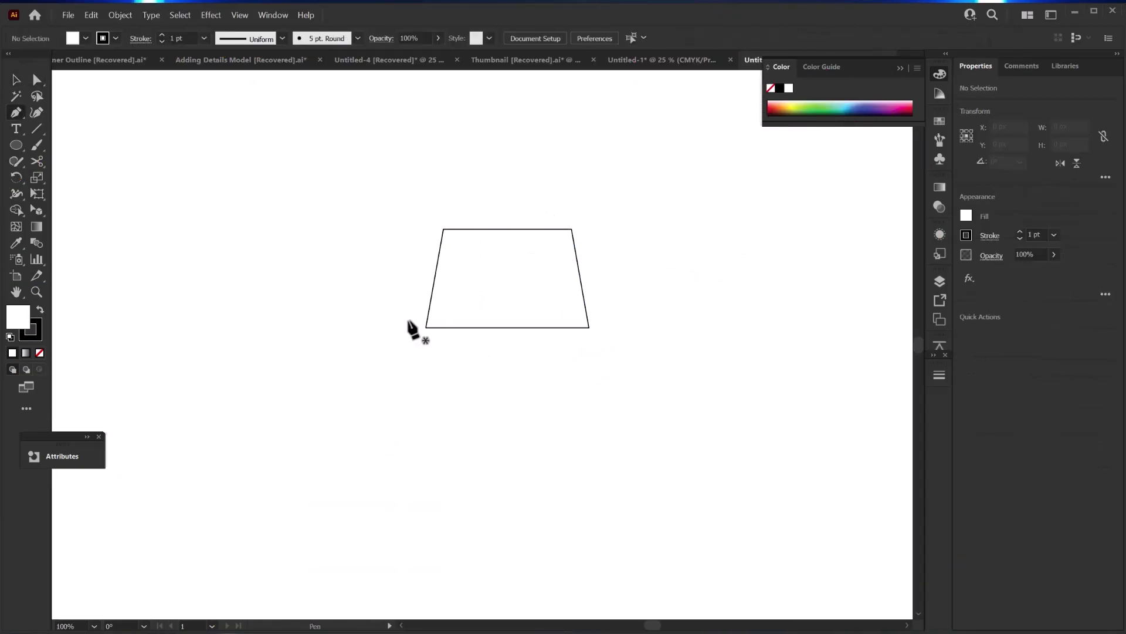
# - Draw a pentagon hip shape below the trapezoid shirt and flatten its bottom point
pyautogui.click(435, 325)
pyautogui.click(426, 339)
pyautogui.click(506, 409)
pyautogui.click(586, 350)
pyautogui.click(577, 325)
pyautogui.click(435, 324)
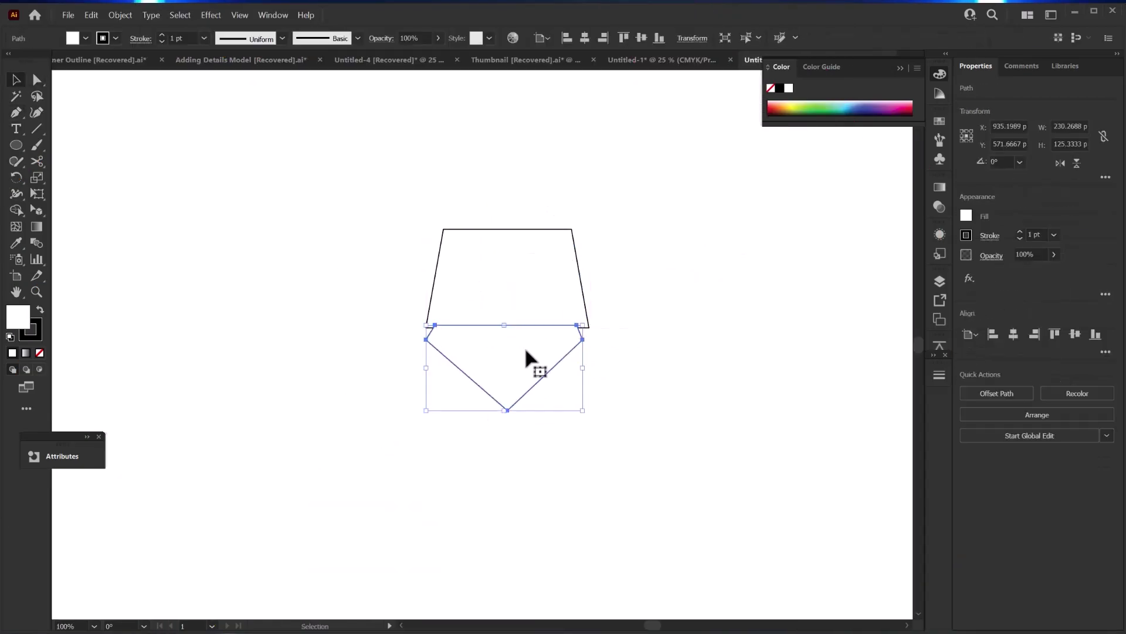
pyautogui.press('v')
pyautogui.click(531, 370)
pyautogui.moveTo(506, 420); pyautogui.dragTo(509, 391)
# - Curve the shirt's bottom-left corner and top edge, and add an outer neckline ring
pyautogui.hotkey('shift', 'c')
pyautogui.moveTo(426, 327); pyautogui.dragTo(423, 317)
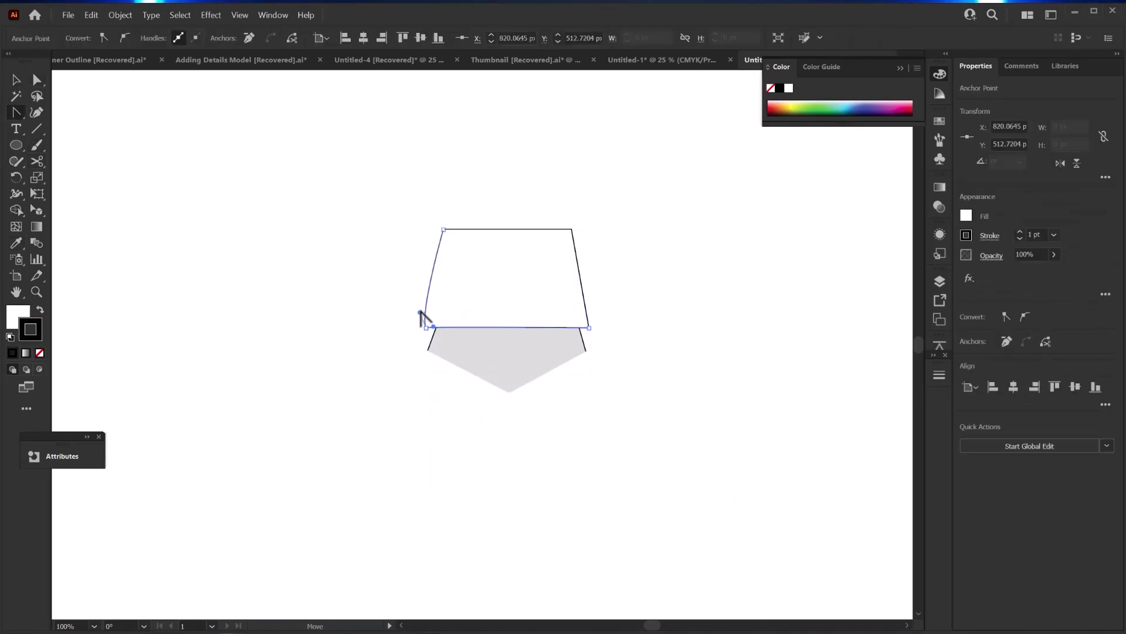
pyautogui.moveTo(506, 229); pyautogui.dragTo(508, 218)
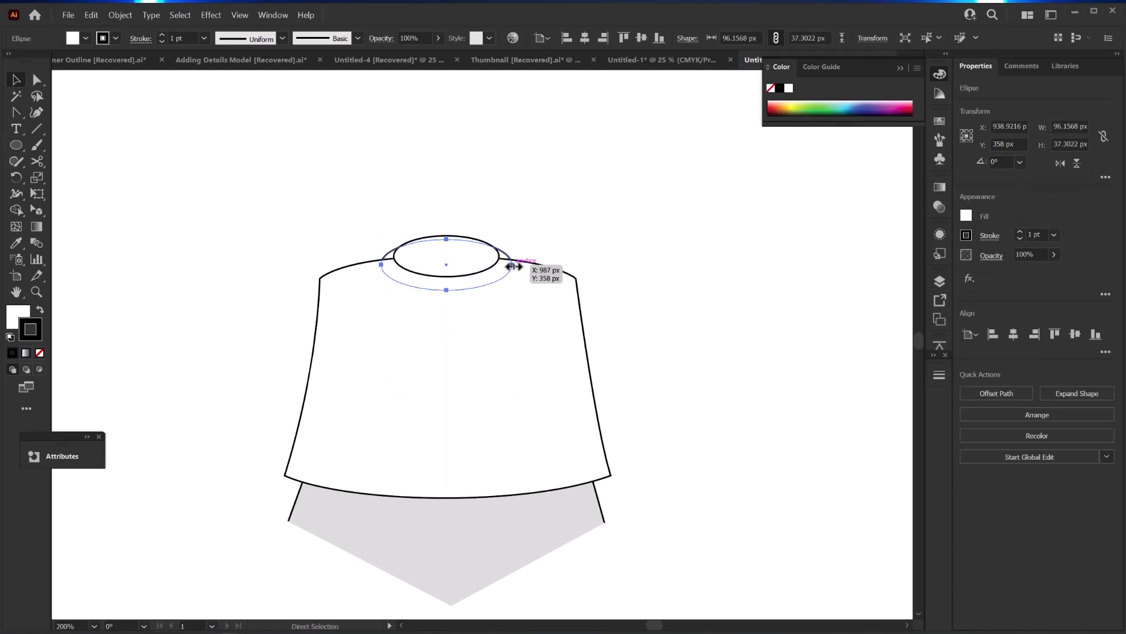
pyautogui.moveTo(514, 266); pyautogui.dragTo(515, 265)
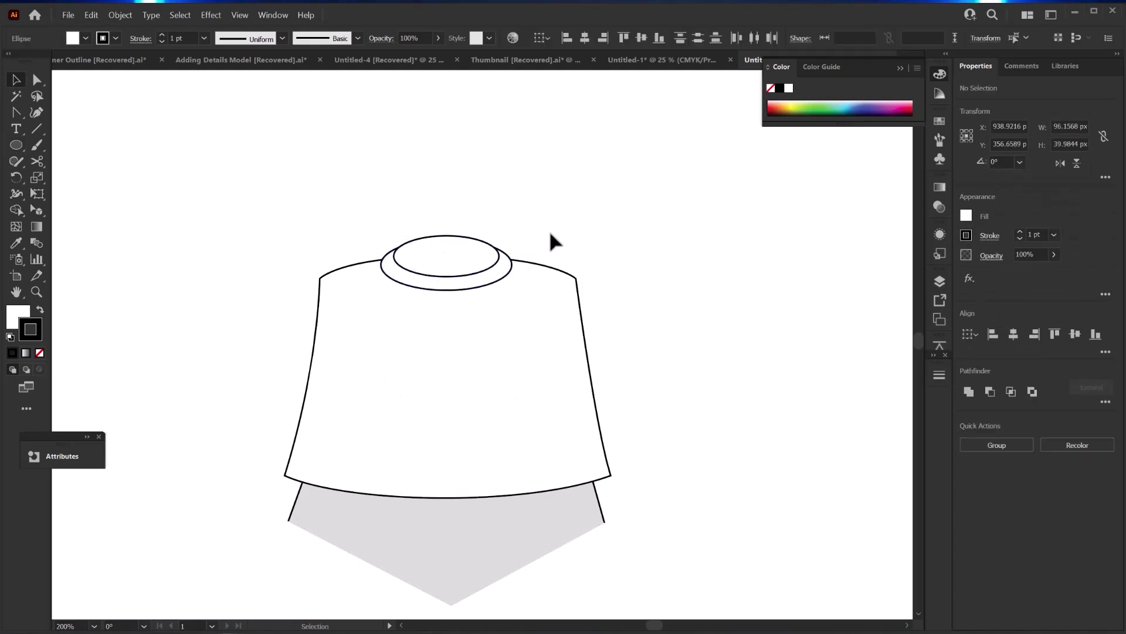
pyautogui.click(448, 251)
pyautogui.hotkey('ctrl', '-')
pyautogui.click(616, 238)
# - Draw the curved foot outline with the Curvature tool
pyautogui.hotkey('shift', '~')
pyautogui.moveTo(574, 209); pyautogui.dragTo(487, 185)
pyautogui.click(289, 285)
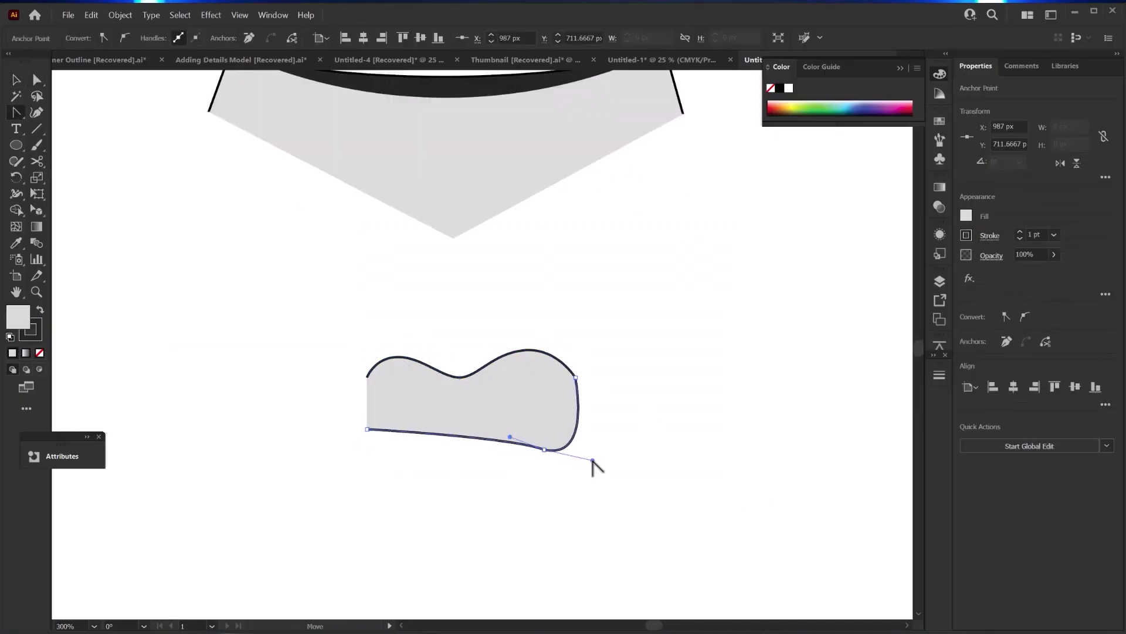
pyautogui.click(584, 411)
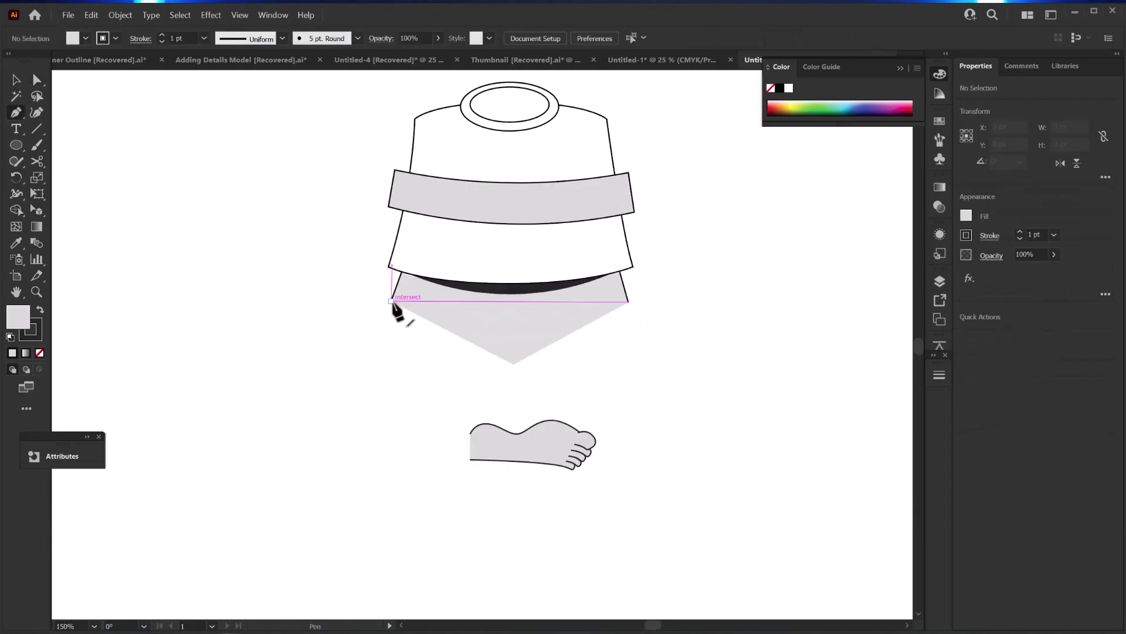
# - Draw the folded leg outline from the hip corner around a curved knee
pyautogui.click(393, 302)
pyautogui.moveTo(121, 372); pyautogui.dragTo(138, 461)
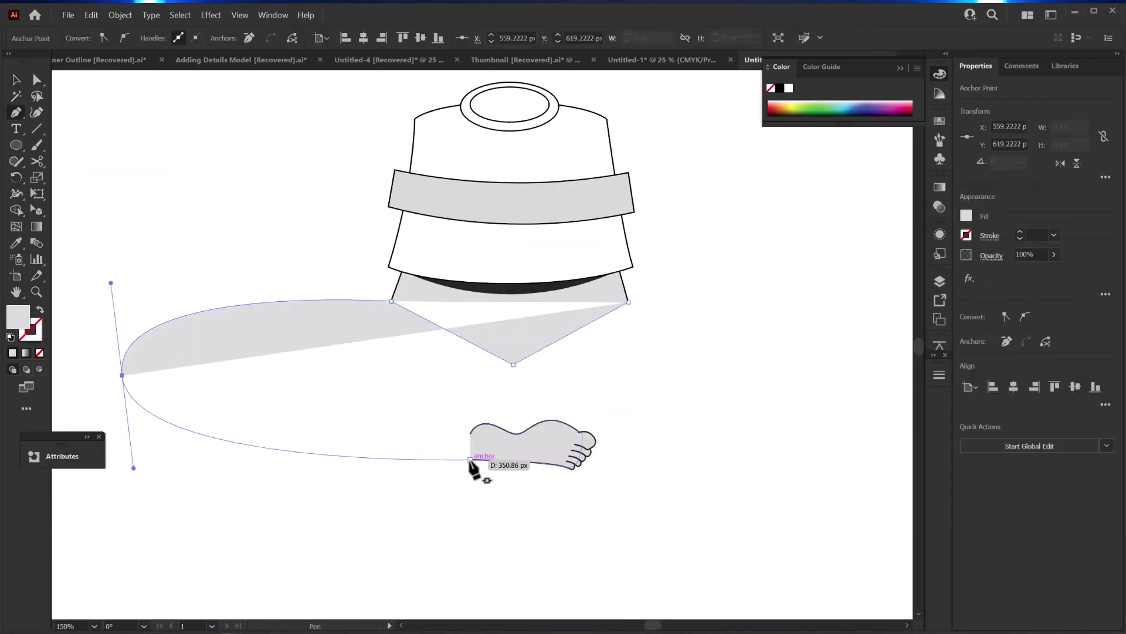
pyautogui.hotkey('ctrl', '+')
pyautogui.click(586, 455)
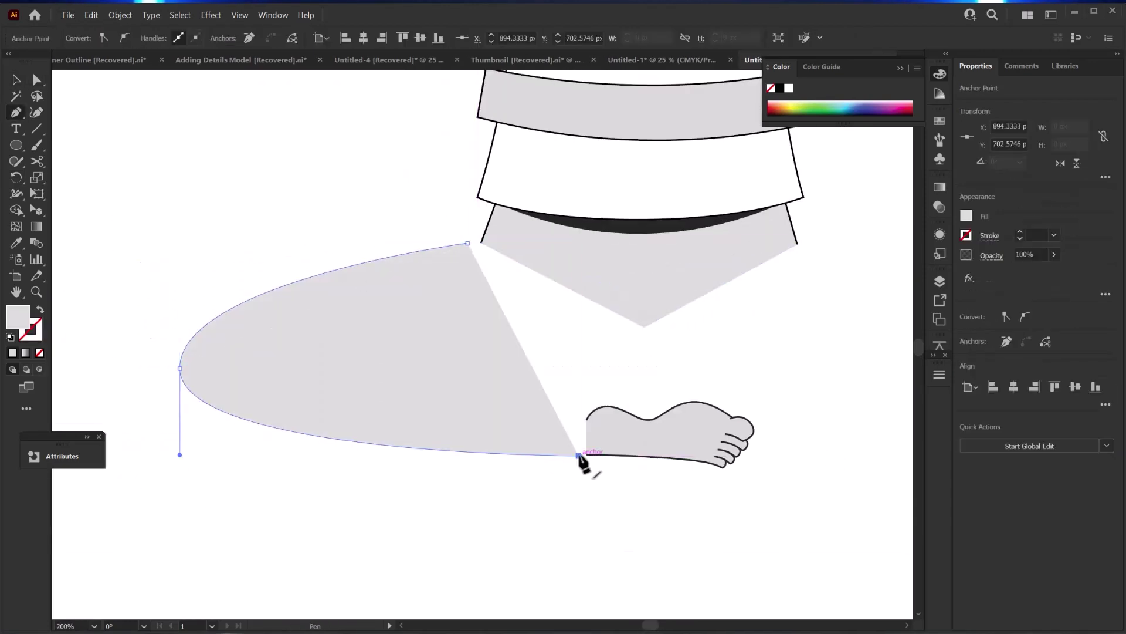
pyautogui.click(284, 370)
pyautogui.press('v')
pyautogui.click(465, 250)
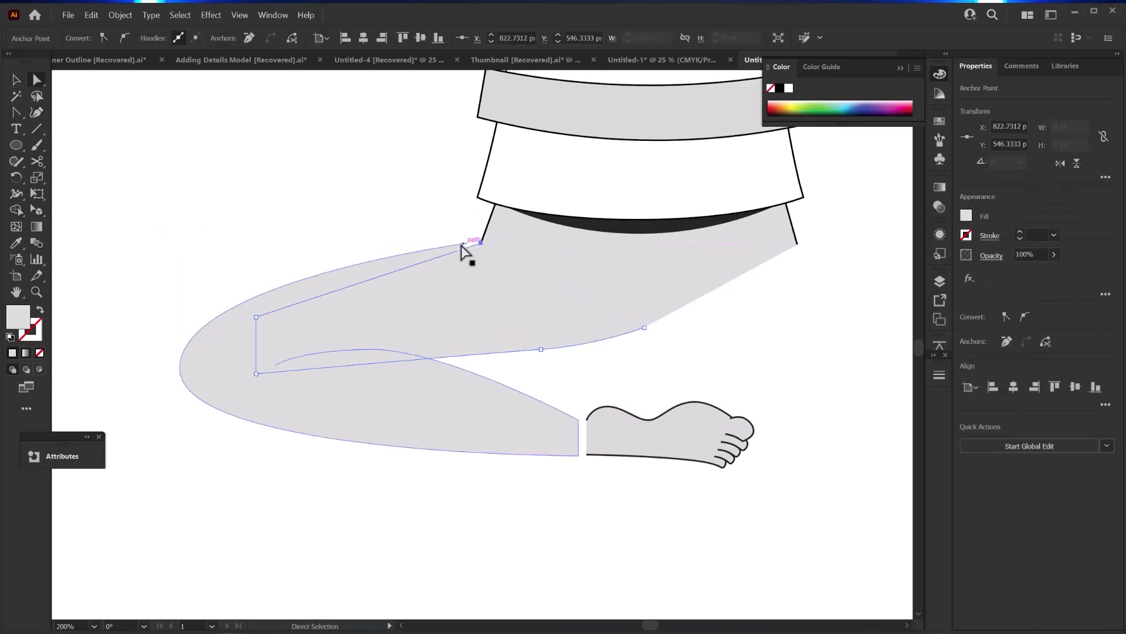
# - Add a fold line in the leg, raise its top point to the hip, and move the foot onto it
pyautogui.scroll(5, 716, 395)
pyautogui.scroll(-4, 411, 293)
pyautogui.click(719, 274)
pyautogui.press('a')
pyautogui.hotkey('ctrl', '-')
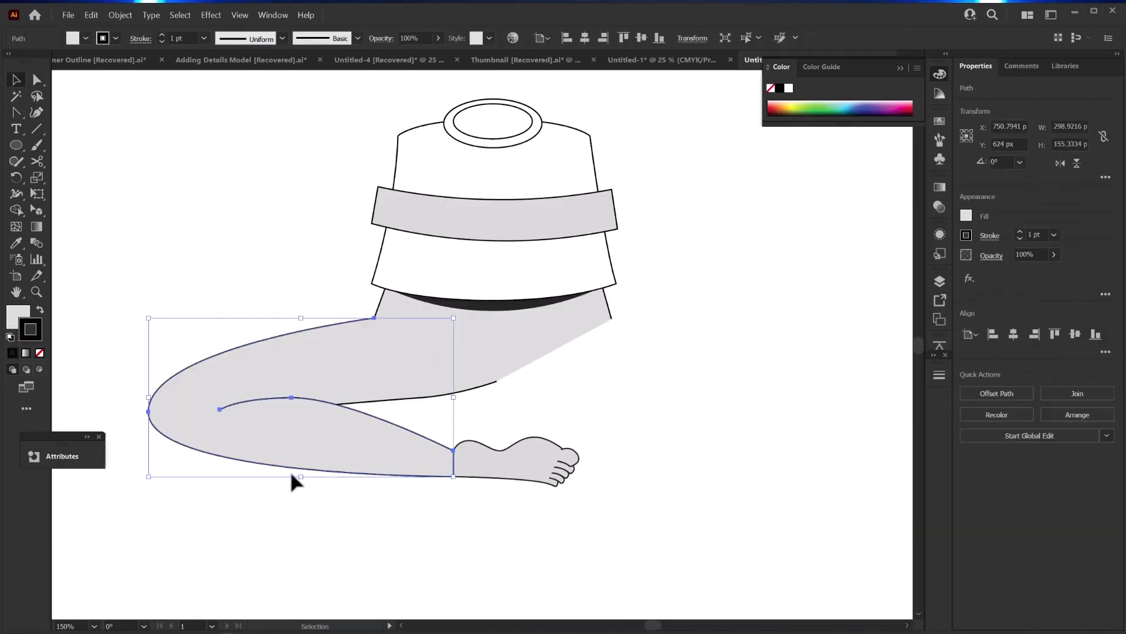
pyautogui.moveTo(304, 497); pyautogui.dragTo(302, 354)
pyautogui.press('v')
pyautogui.click(444, 444)
pyautogui.moveTo(505, 464); pyautogui.dragTo(523, 378)
# - Raise a leg anchor point so the leg meets the ankle
pyautogui.scroll(3, 523, 377)
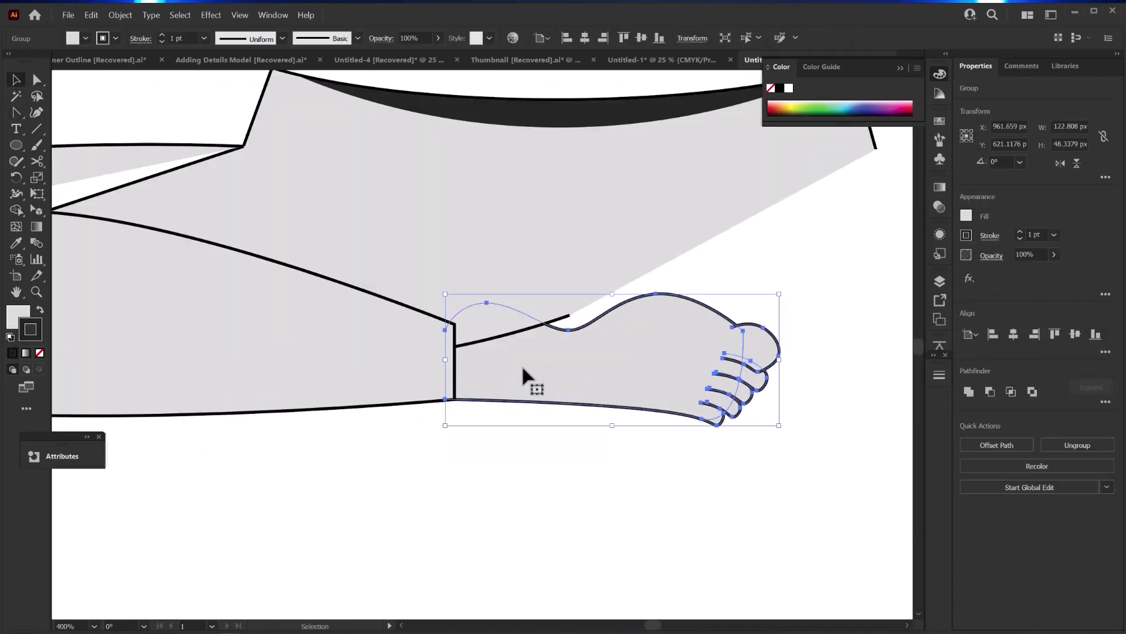
pyautogui.scroll(3, 523, 377)
pyautogui.hotkey('ctrl', 'F10')
pyautogui.scroll(-5, 420, 411)
pyautogui.press('a')
pyautogui.moveTo(212, 452); pyautogui.dragTo(212, 428)
pyautogui.hotkey('ctrl', 'F10')
pyautogui.scroll(-4, 603, 417)
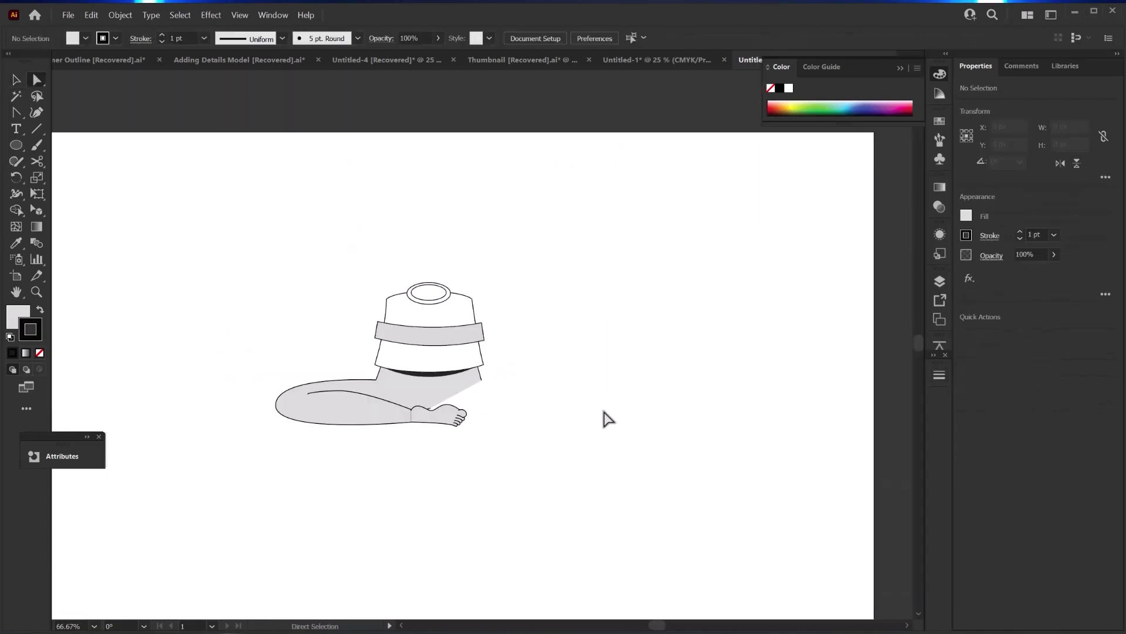
pyautogui.scroll(6, 604, 417)
# - Zoom out to view the whole figure and reselect the leg shape
pyautogui.press('v')
pyautogui.click(714, 581)
pyautogui.scroll(-2, 715, 581)
pyautogui.hotkey('ctrl', '-')
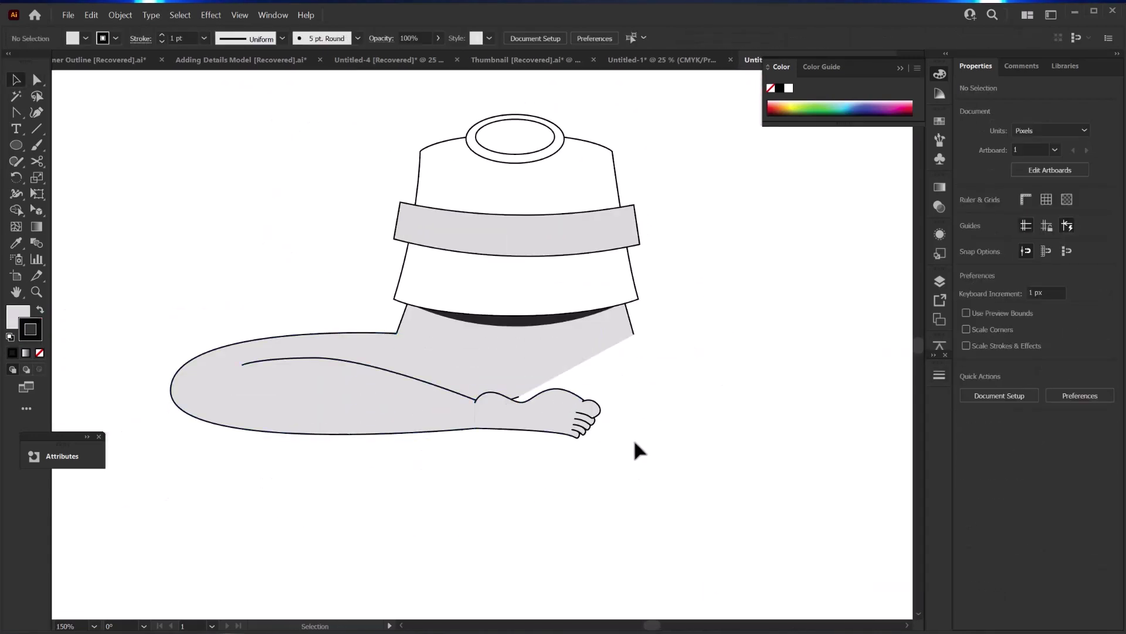
pyautogui.click(369, 395)
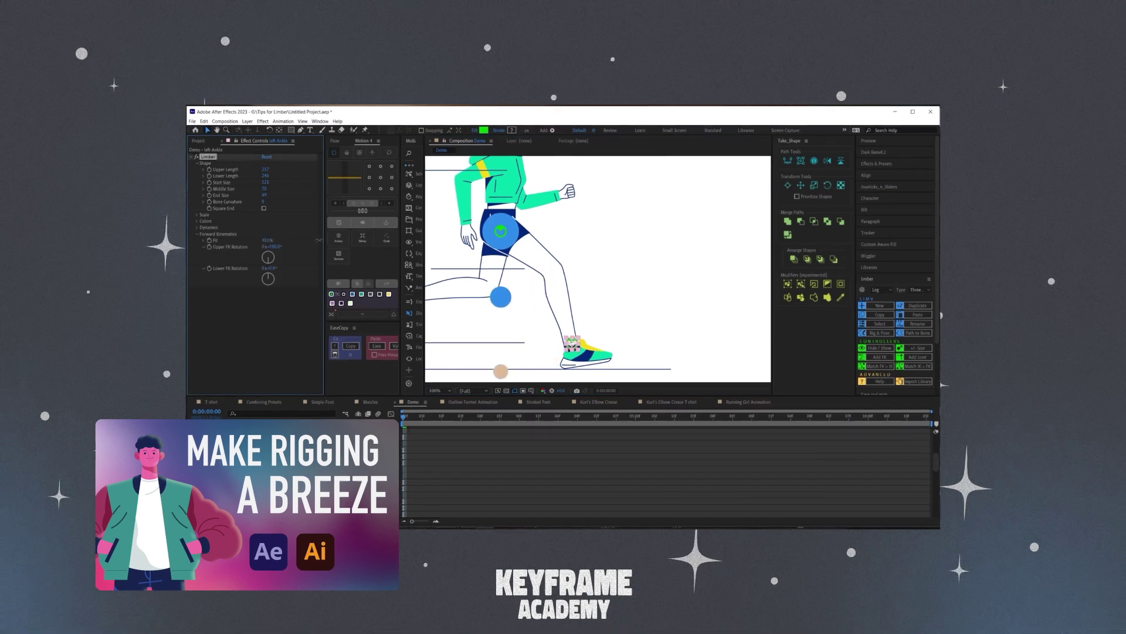
# - Drag the Illustrator character artwork into the After Effects composition
pyautogui.moveTo(500, 231); pyautogui.dragTo(660, 216)
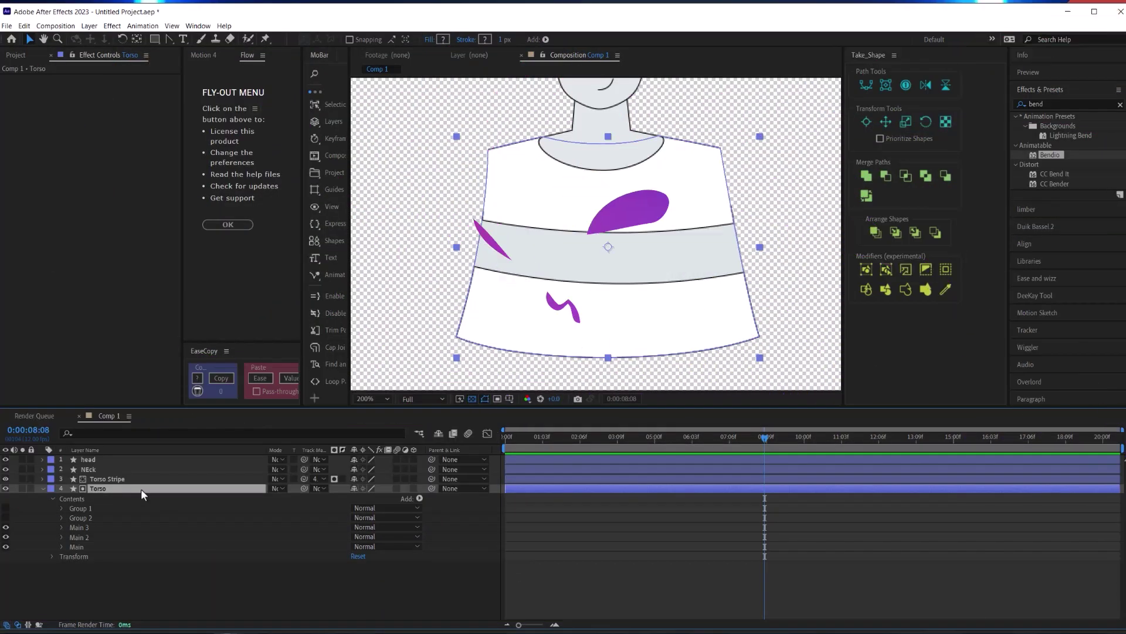
# - Duplicate the Torso layer, move Torso 2 above Torso Stripe, and expand its shape groups
pyautogui.hotkey('ctrl', 'd')
pyautogui.hotkey('ctrl', ']')
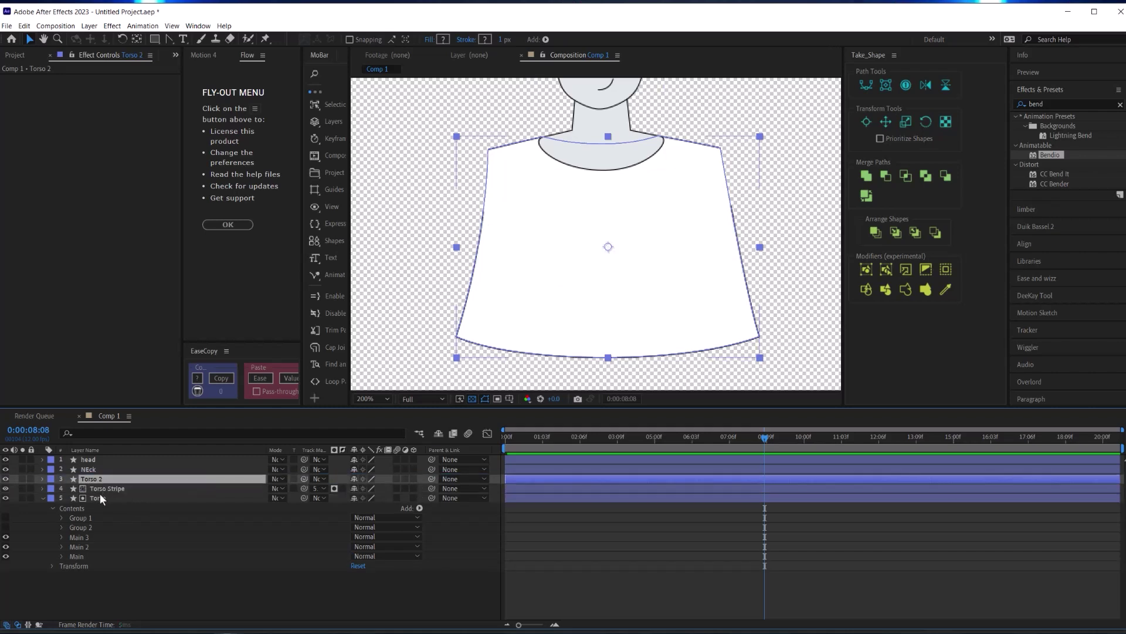
pyautogui.click(6, 479)
pyautogui.click(6, 479)
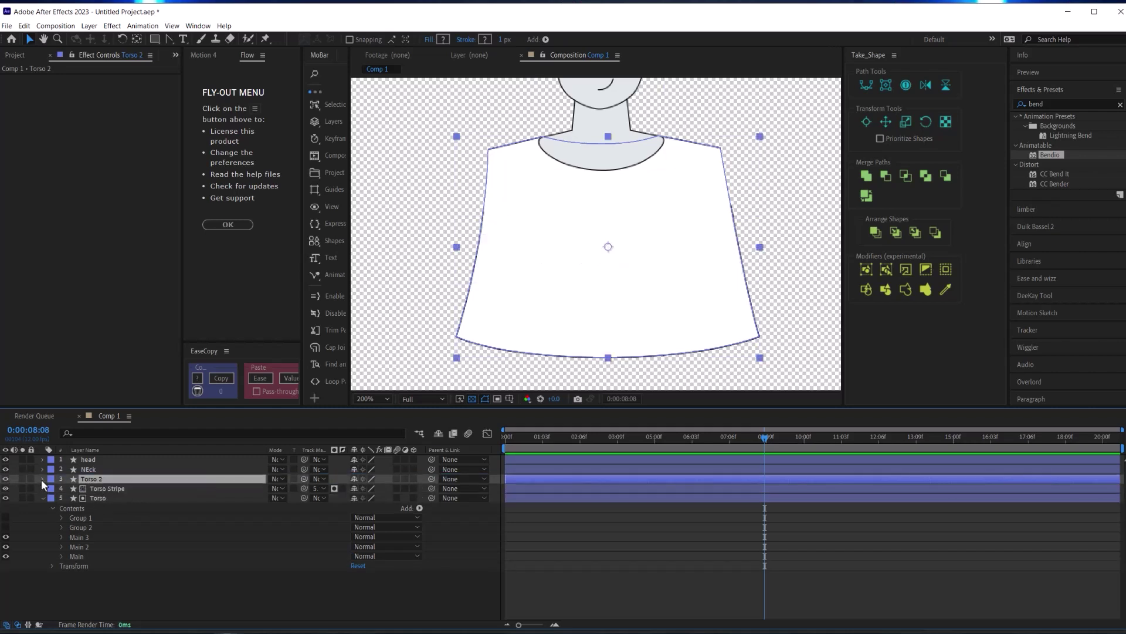
pyautogui.click(42, 479)
pyautogui.click(51, 489)
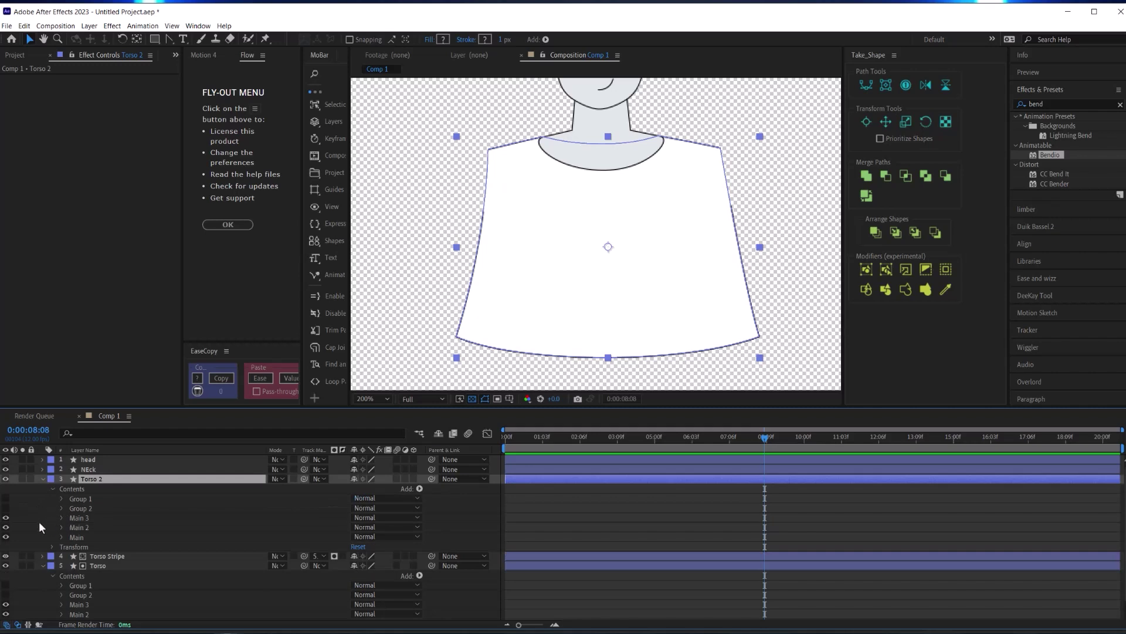
# - Hide the Main groups in Torso 2 and Torso, then collapse the Torso contents
pyautogui.click(6, 537)
pyautogui.scroll(-1, 6, 564)
pyautogui.moveTo(6, 585); pyautogui.dragTo(6, 594)
pyautogui.click(146, 585)
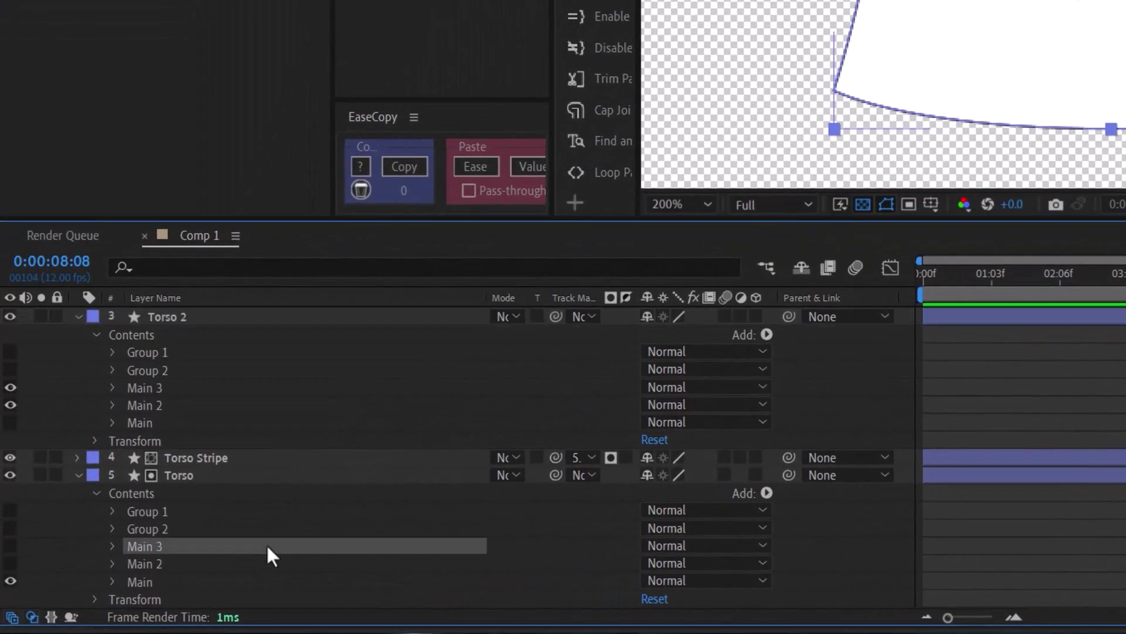
pyautogui.click(78, 475)
pyautogui.click(212, 520)
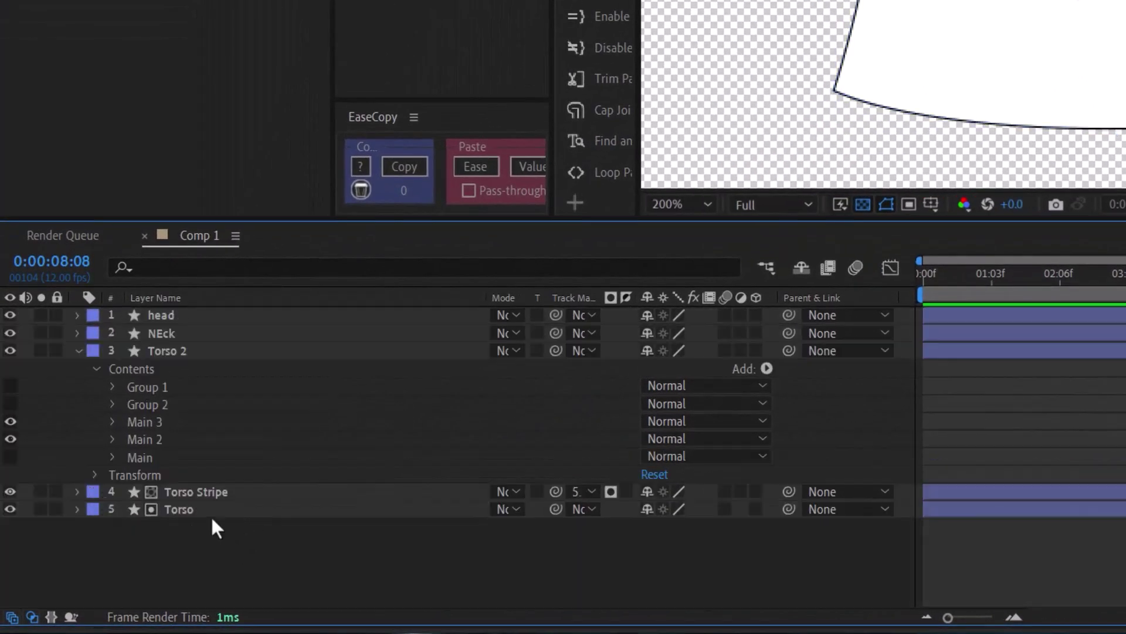
# - Try pulling the shirt's top-left vertex with the Pen tool, then undo and deselect
pyautogui.click(186, 350)
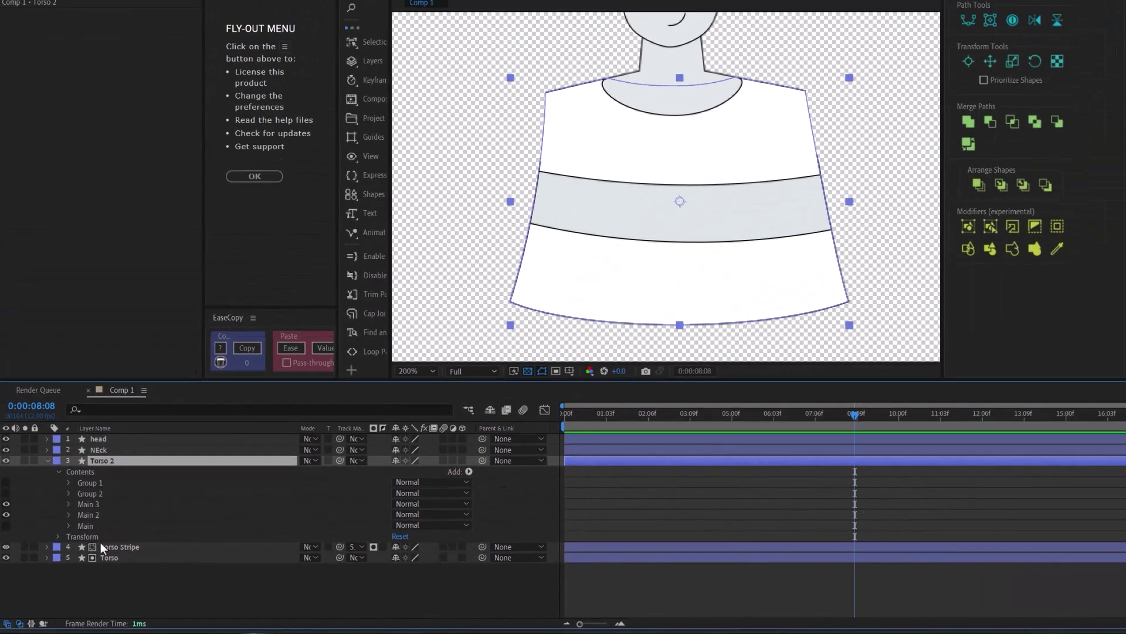
pyautogui.click(176, 510)
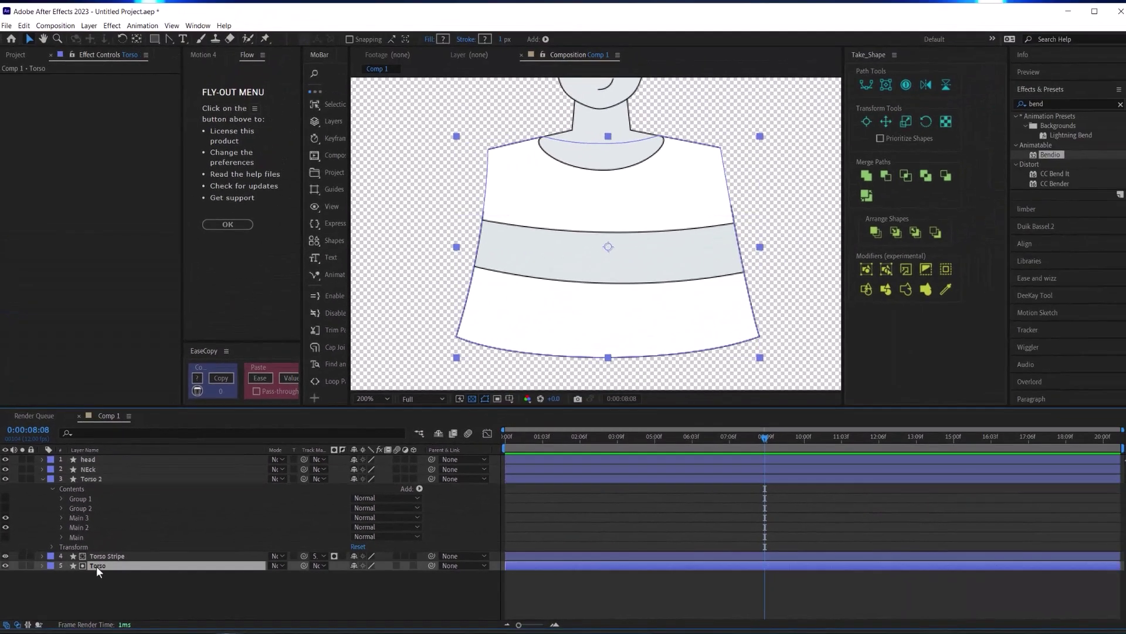
pyautogui.click(169, 39)
pyautogui.moveTo(489, 151); pyautogui.dragTo(454, 170)
pyautogui.hotkey('ctrl', 'z')
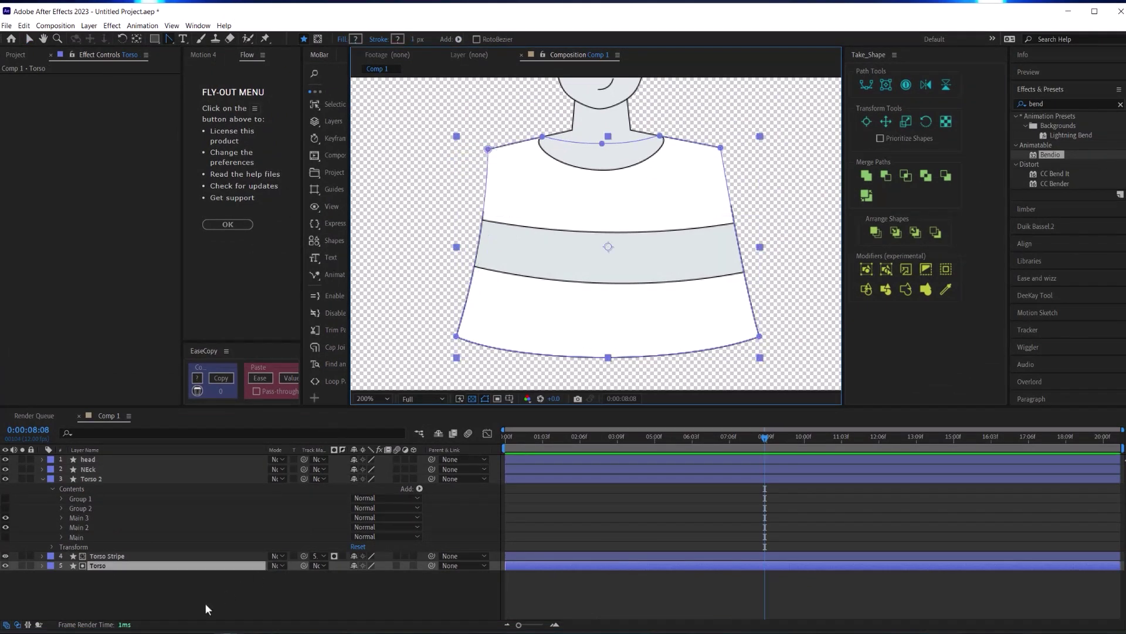
pyautogui.click(206, 603)
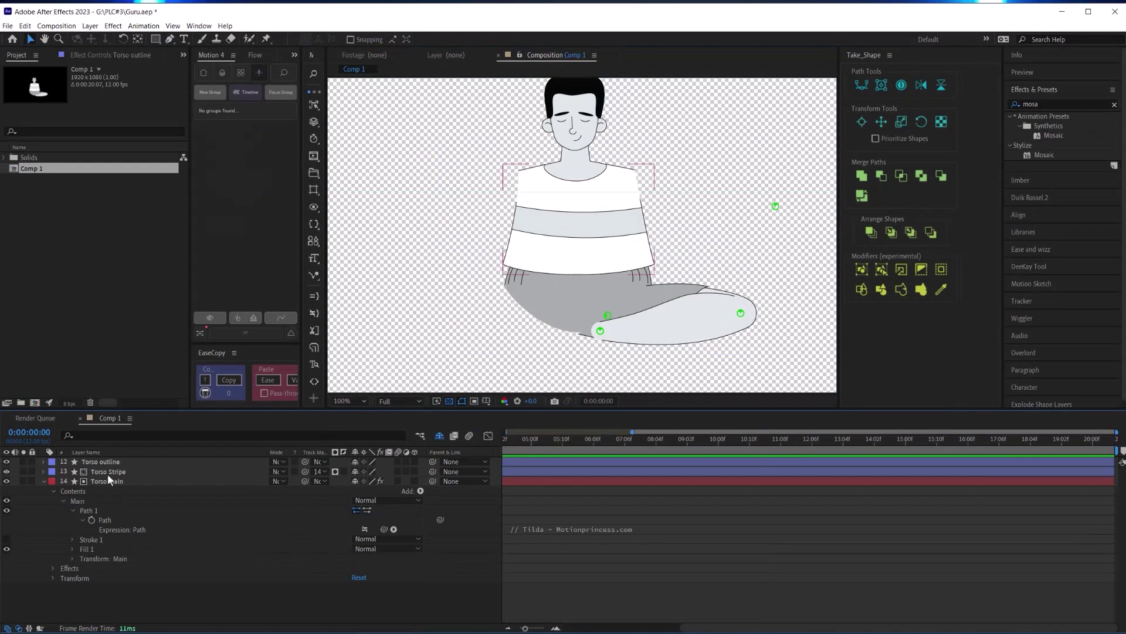
pyautogui.click(112, 461)
pyautogui.click(23, 462)
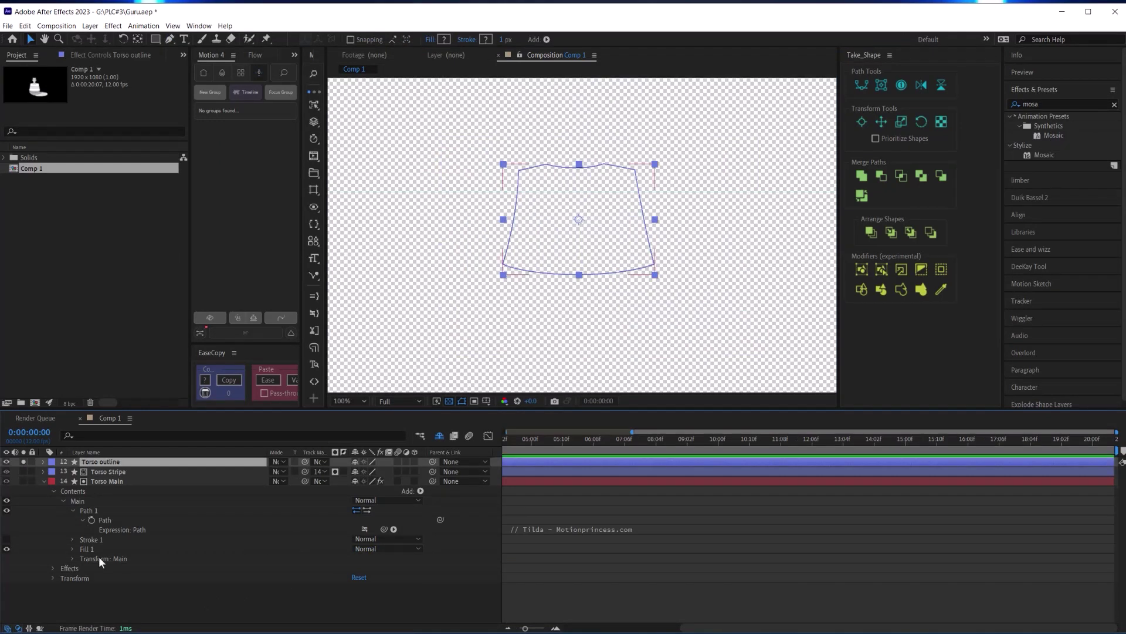
pyautogui.click(107, 596)
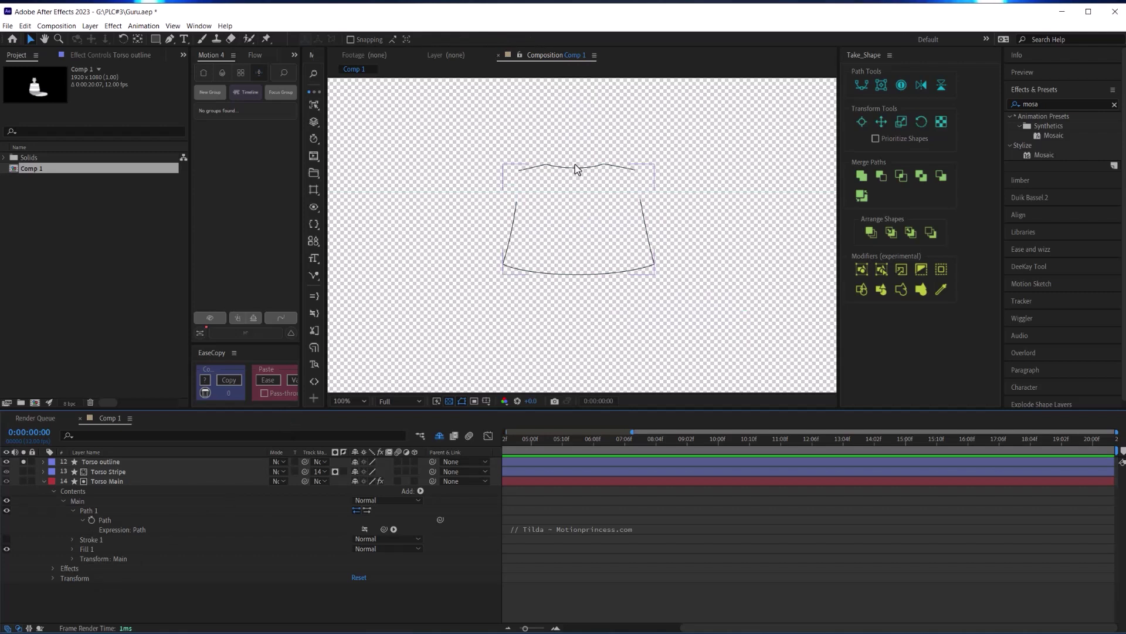
pyautogui.click(106, 519)
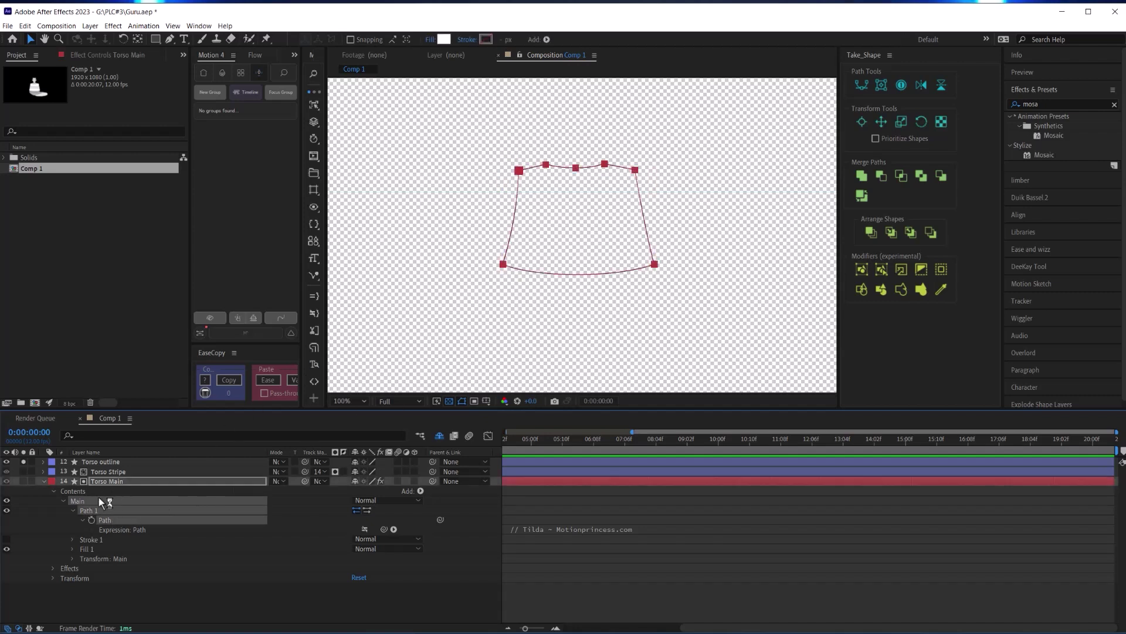
pyautogui.moveTo(171, 39); pyautogui.dragTo(199, 81)
pyautogui.doubleClick(531, 193)
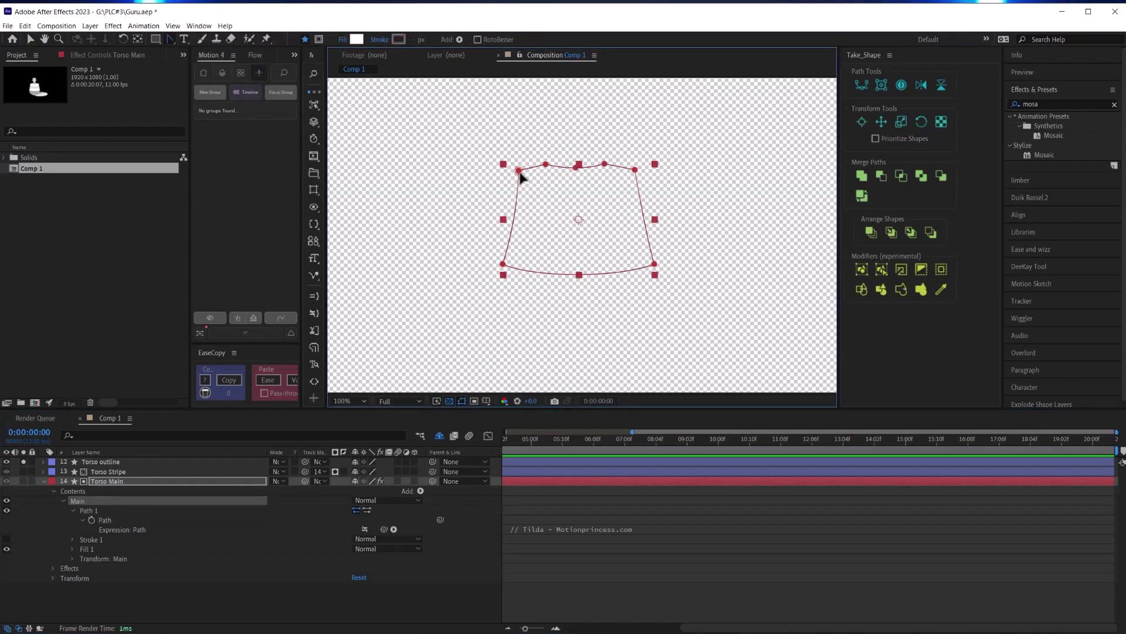
pyautogui.moveTo(520, 175)
pyautogui.mouseDown()
pyautogui.moveTo(501, 170)
pyautogui.moveTo(515, 185)
pyautogui.mouseUp()
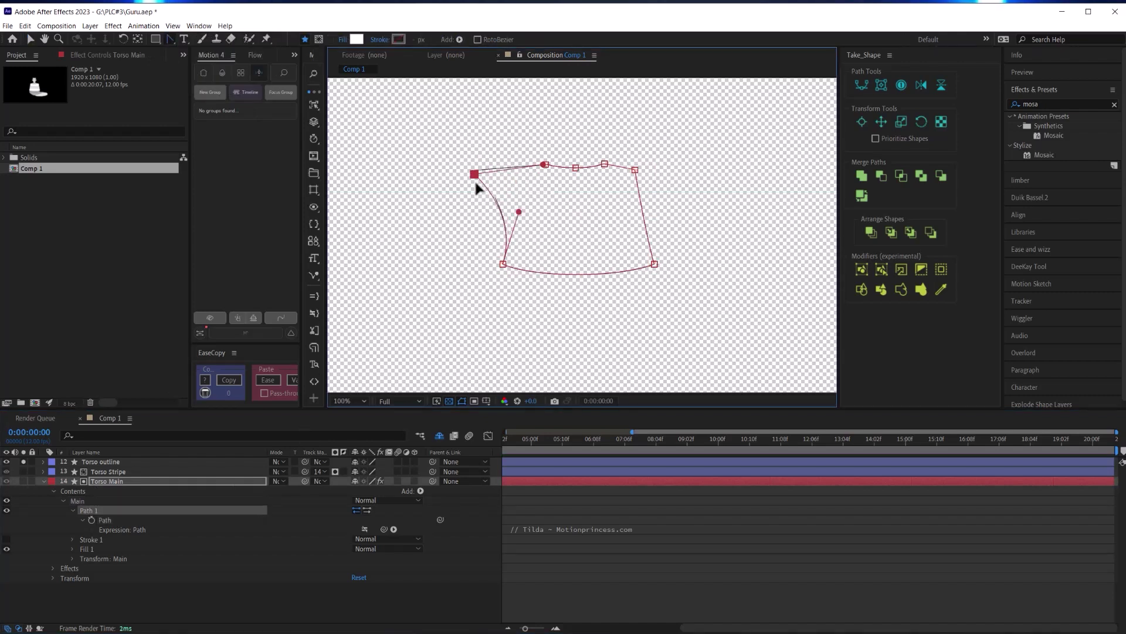
pyautogui.click(419, 603)
pyautogui.hotkey('ctrl', 'z')
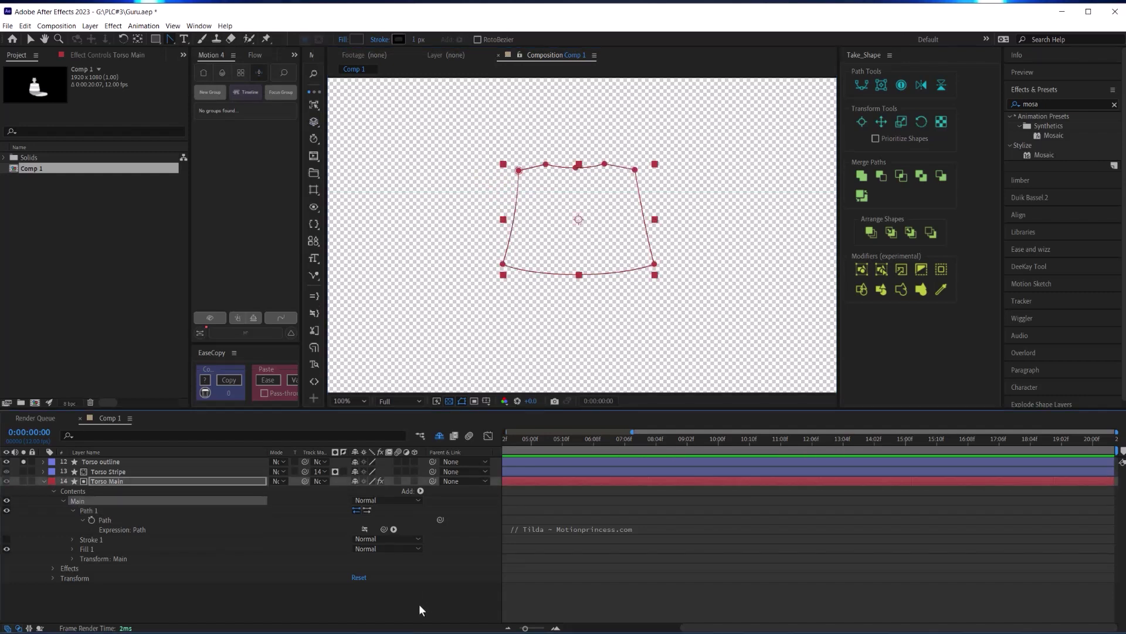
pyautogui.click(282, 589)
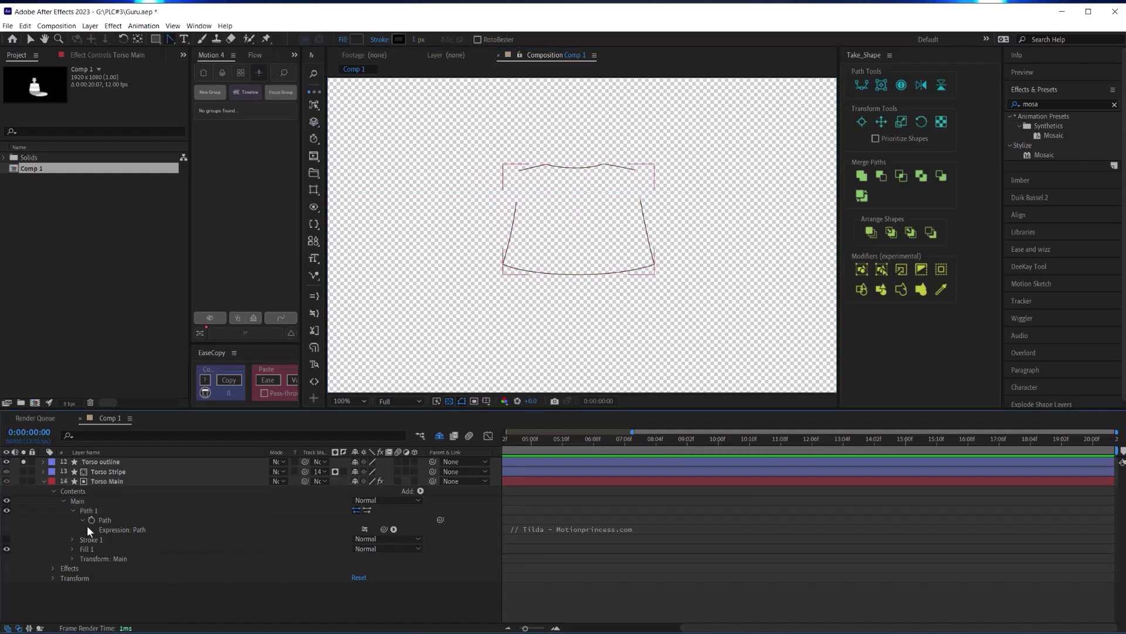
pyautogui.click(105, 520)
pyautogui.click(94, 461)
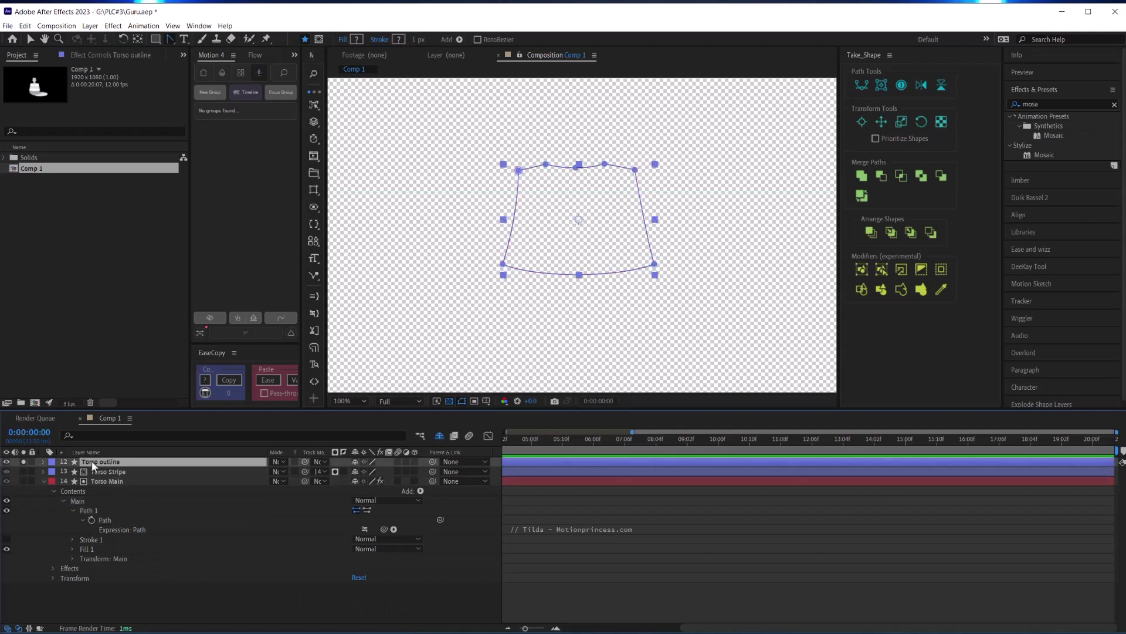
pyautogui.click(22, 461)
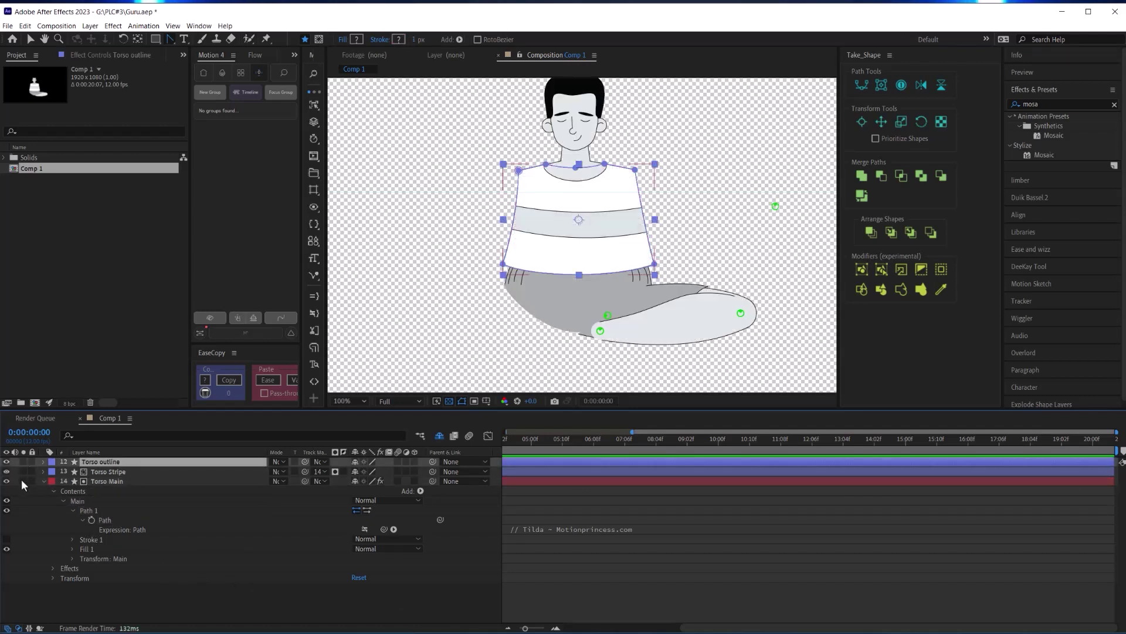
pyautogui.click(42, 480)
pyautogui.click(115, 472)
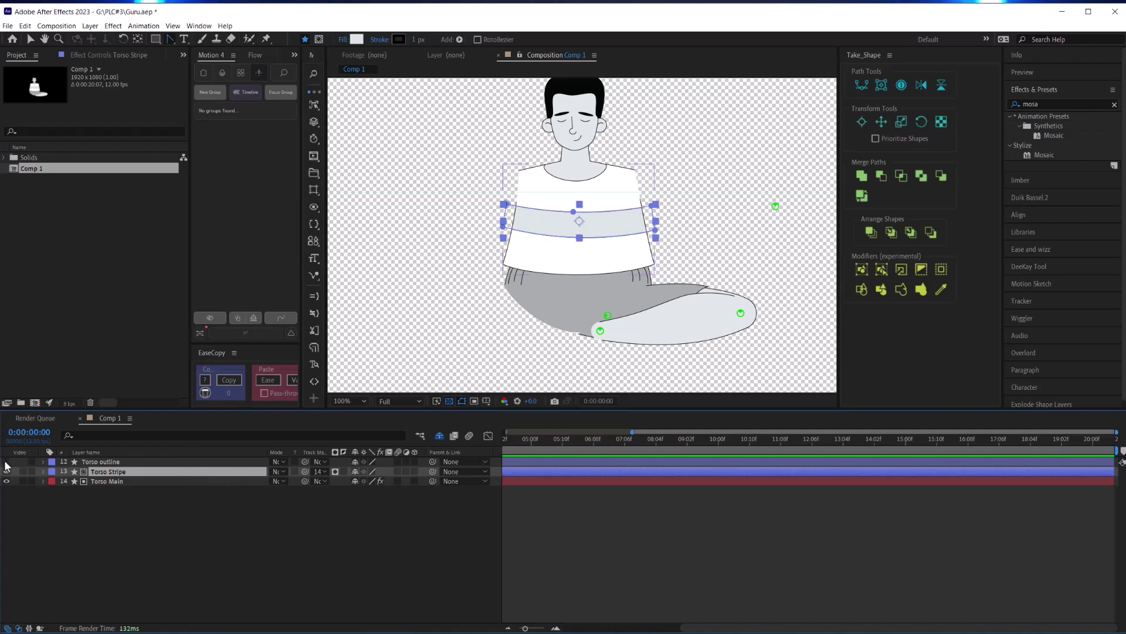
pyautogui.click(56, 498)
pyautogui.click(126, 471)
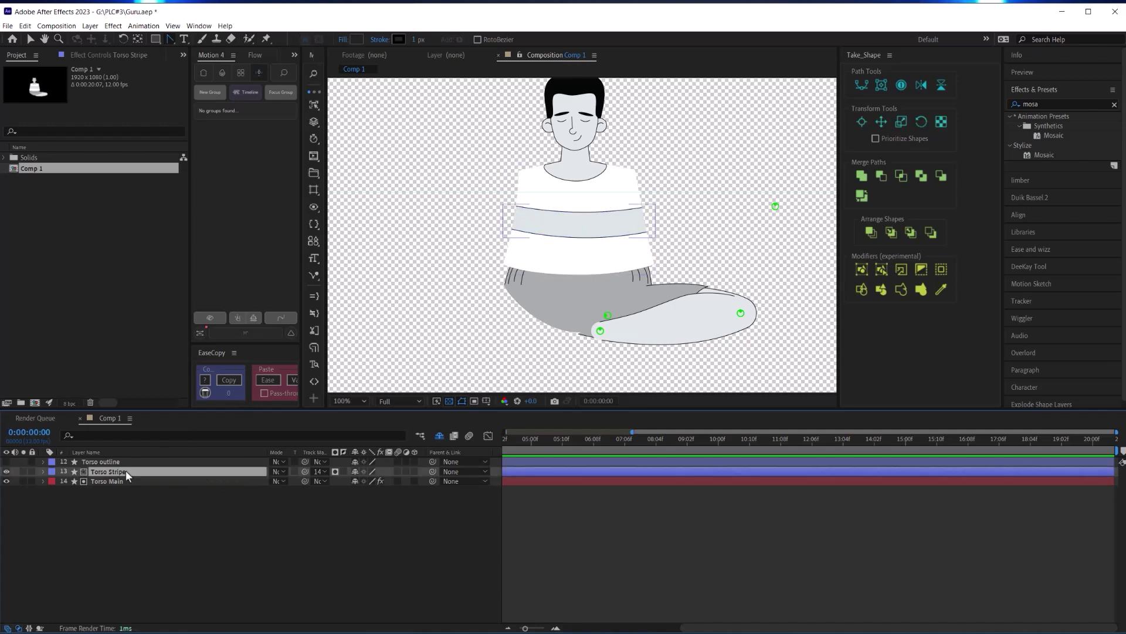
pyautogui.click(322, 473)
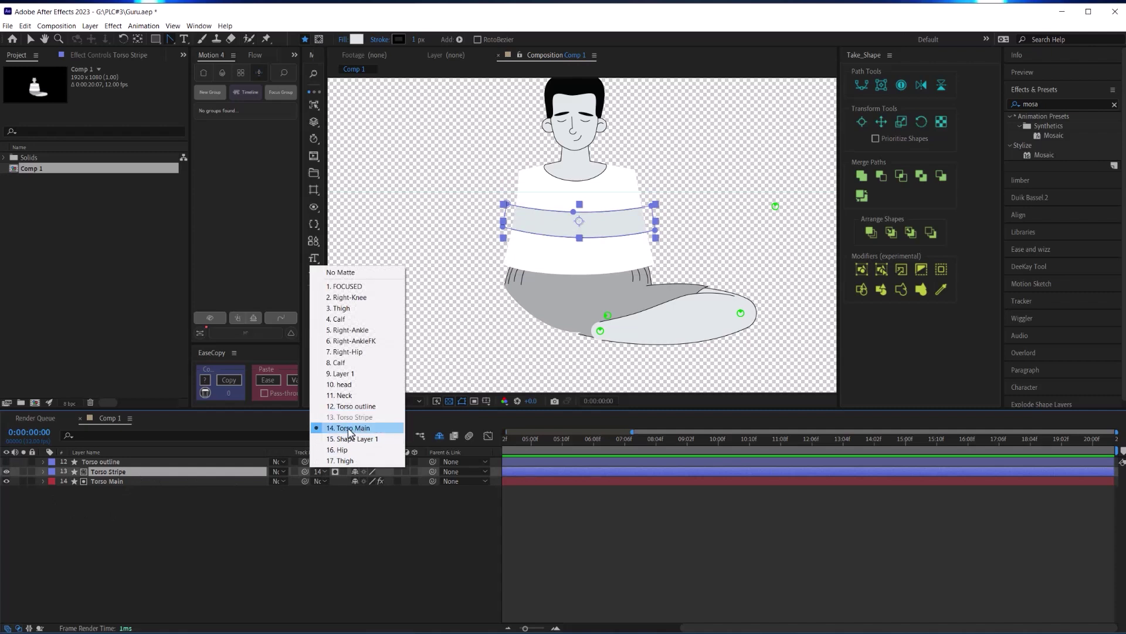
pyautogui.click(322, 522)
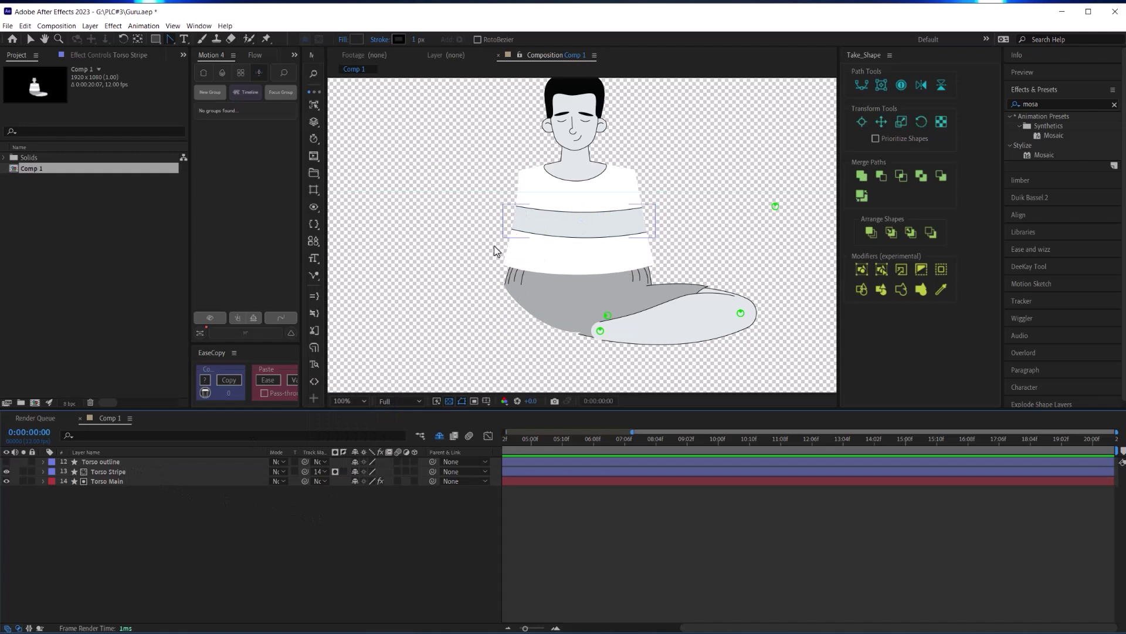
pyautogui.click(108, 470)
pyautogui.click(94, 462)
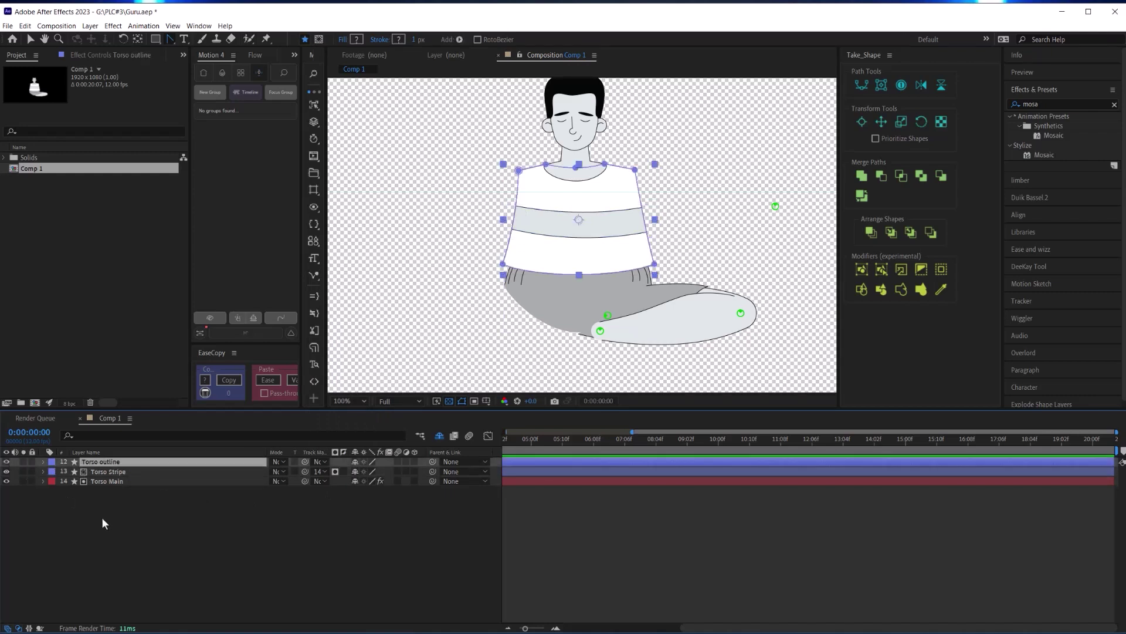
pyautogui.click(102, 523)
pyautogui.click(119, 461)
pyautogui.click(213, 528)
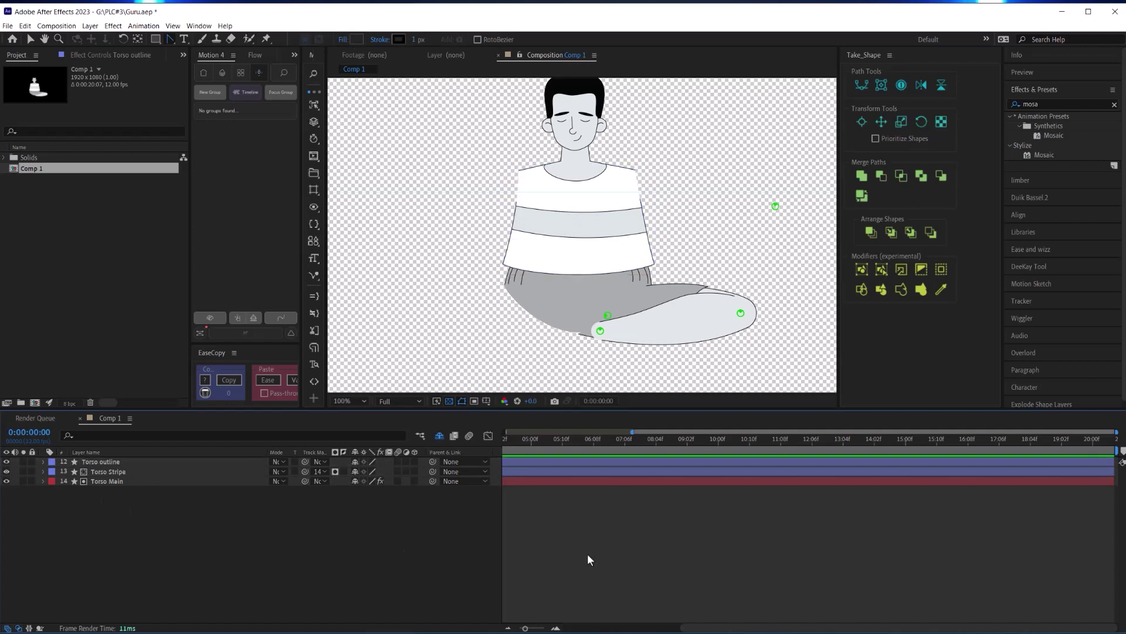
pyautogui.click(97, 471)
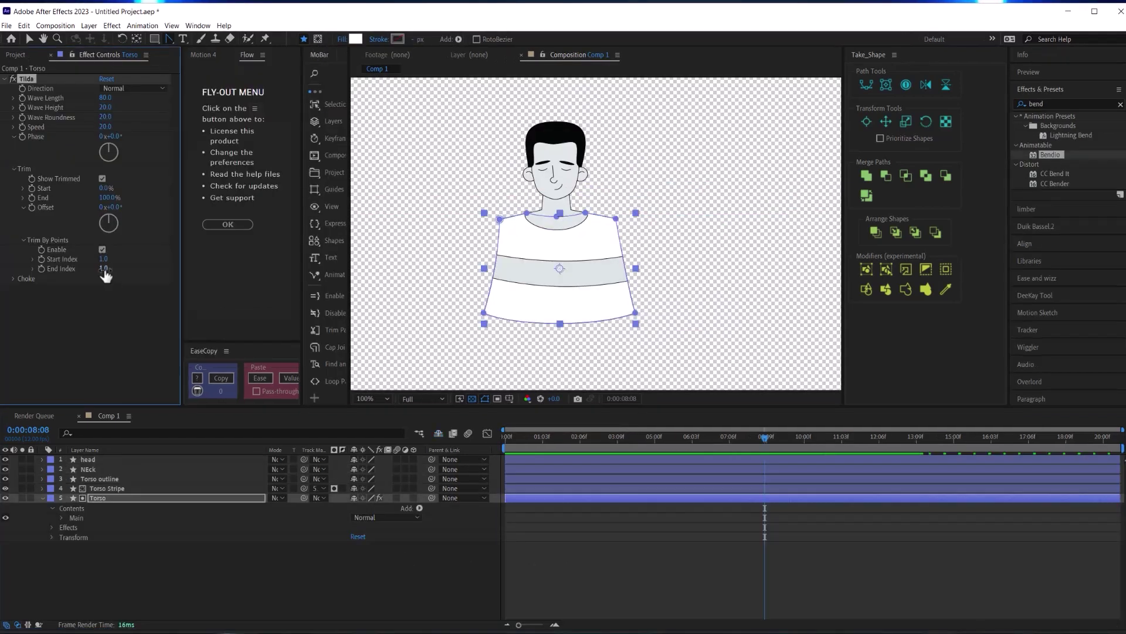
# - Set Tilda's Trim By Points End Index to 2 and enable Choke On Start and On End
pyautogui.press('Return')
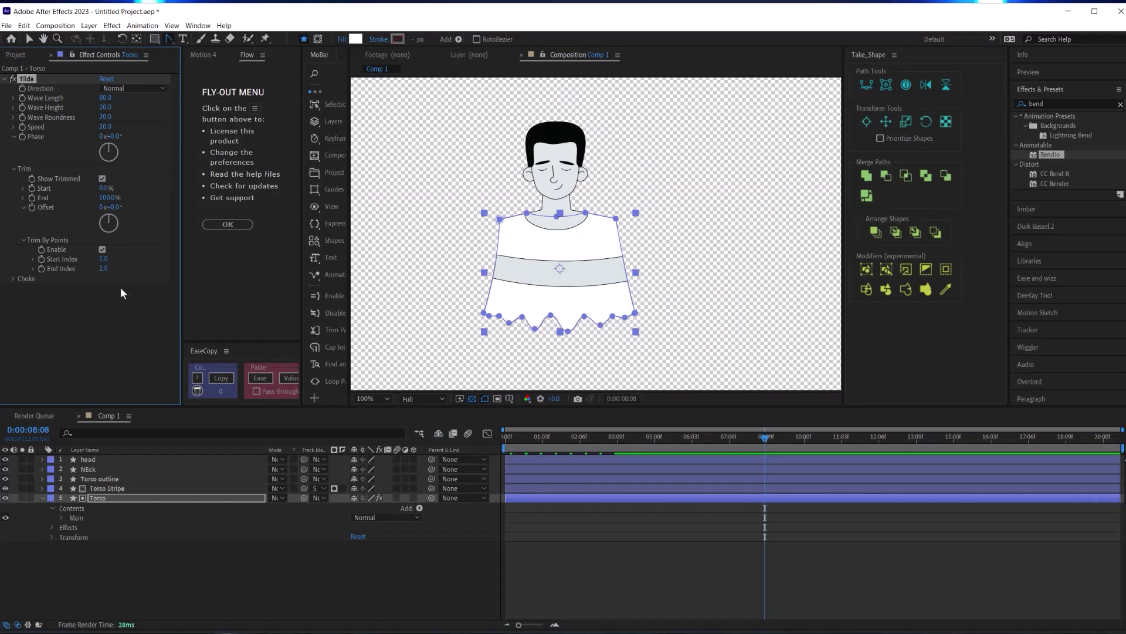
pyautogui.click(121, 287)
pyautogui.click(14, 280)
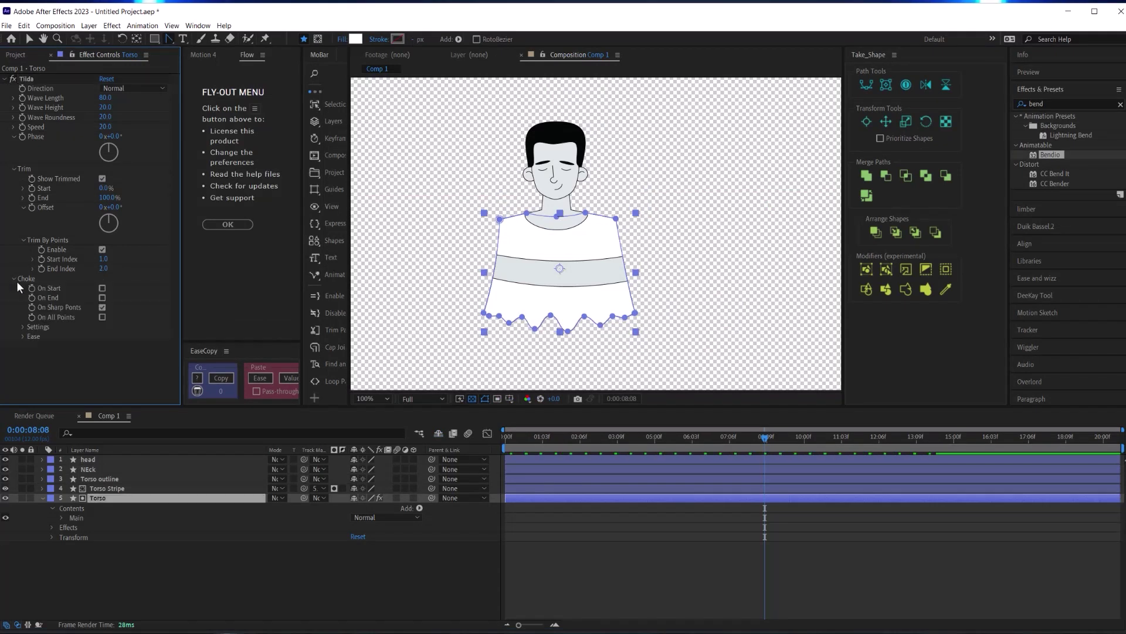
pyautogui.click(102, 288)
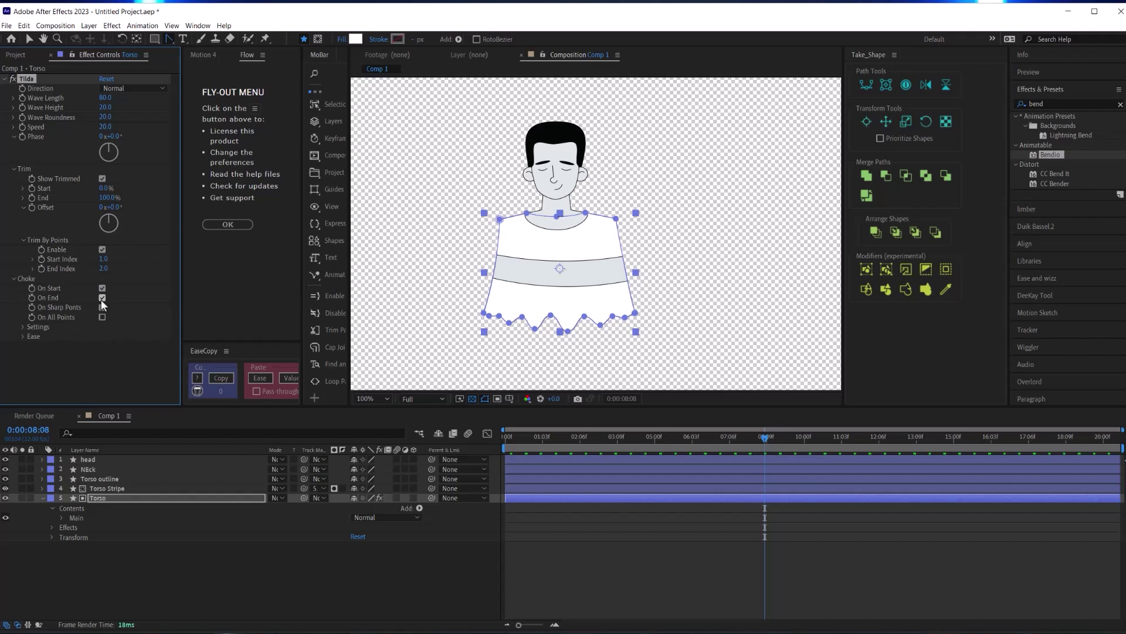
pyautogui.click(125, 307)
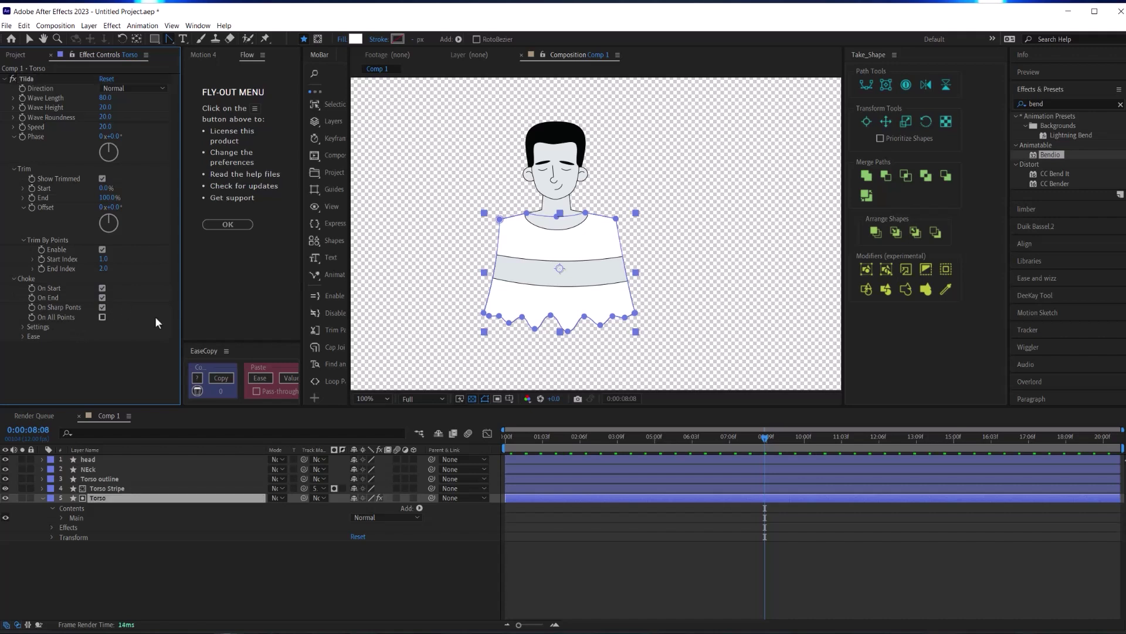
# - Preview the rippling hem, then reselect Torso and edit the Tilda Wave Height
pyautogui.click(402, 552)
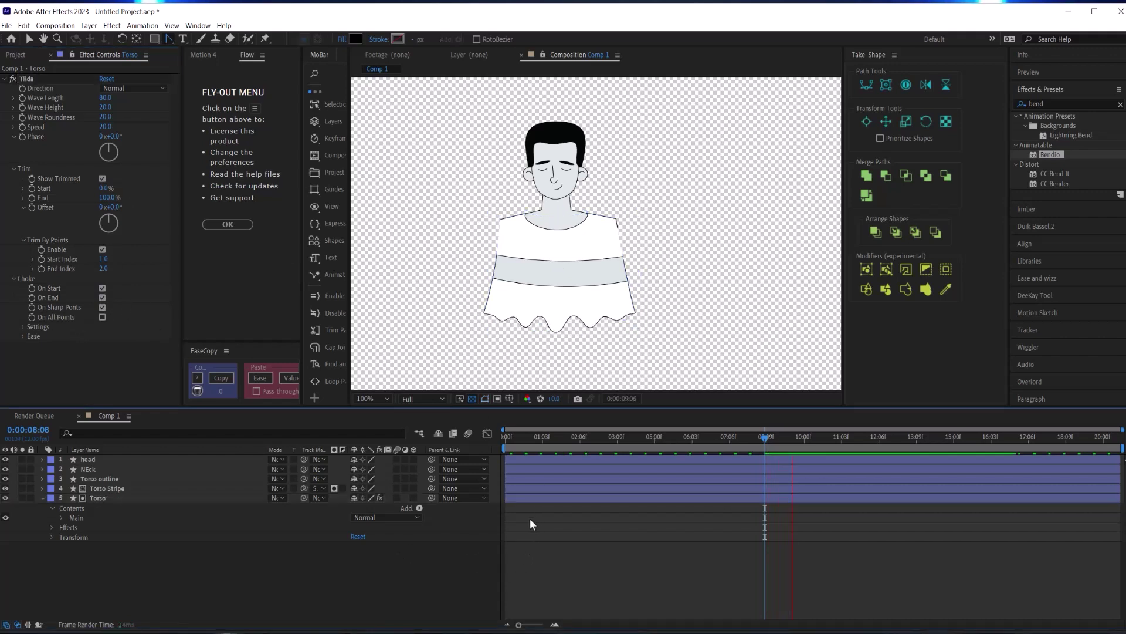
pyautogui.click(569, 487)
pyautogui.click(569, 316)
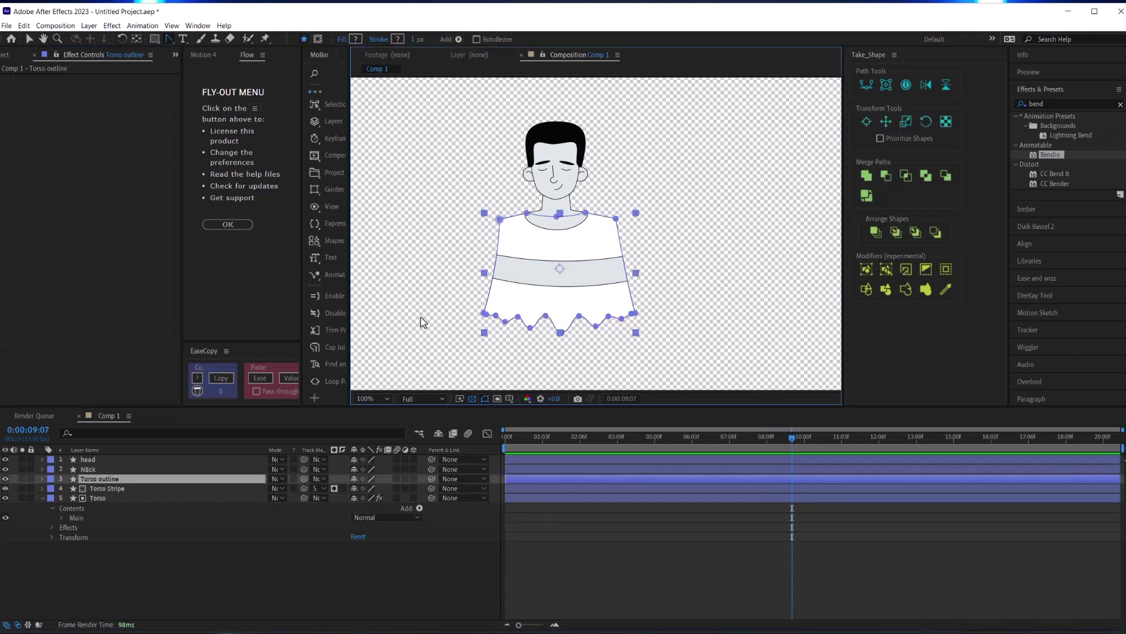
pyautogui.click(114, 498)
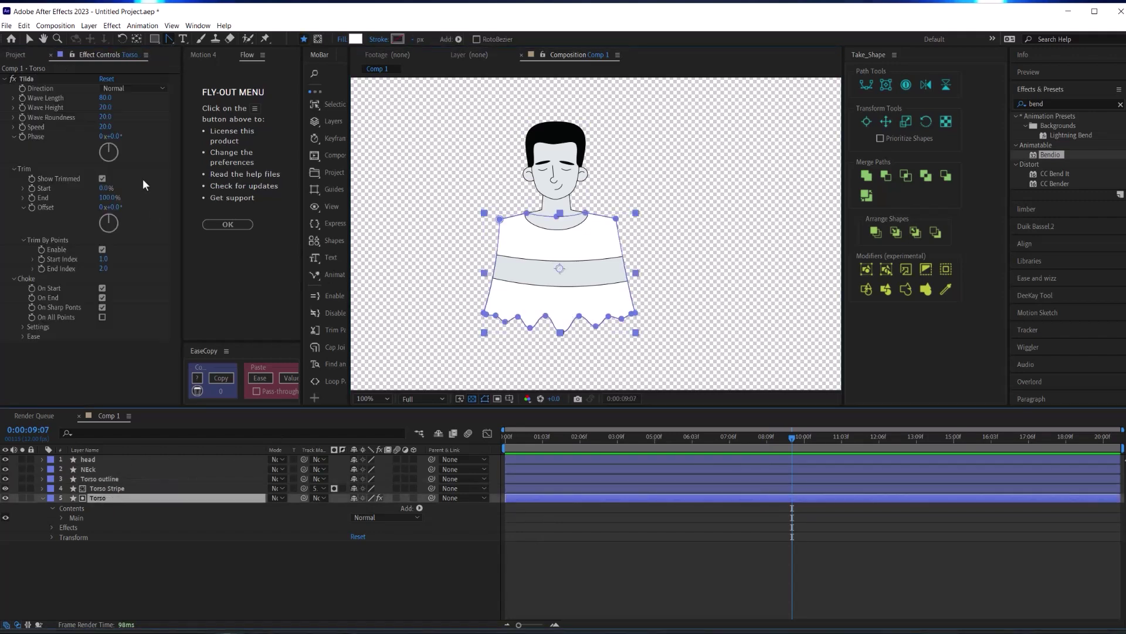
pyautogui.click(104, 108)
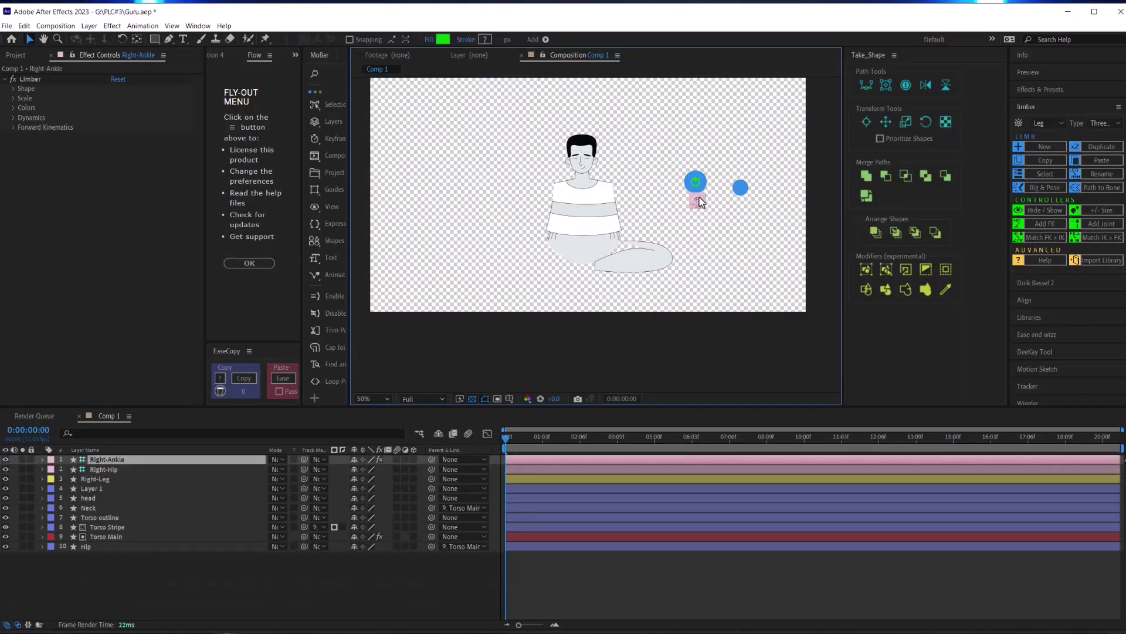
# - Move the Right-Ankle controller to the foot's end and lengthen the Limber leg segments to fit
pyautogui.moveTo(700, 201); pyautogui.dragTo(607, 266)
pyautogui.scroll(2, 607, 265)
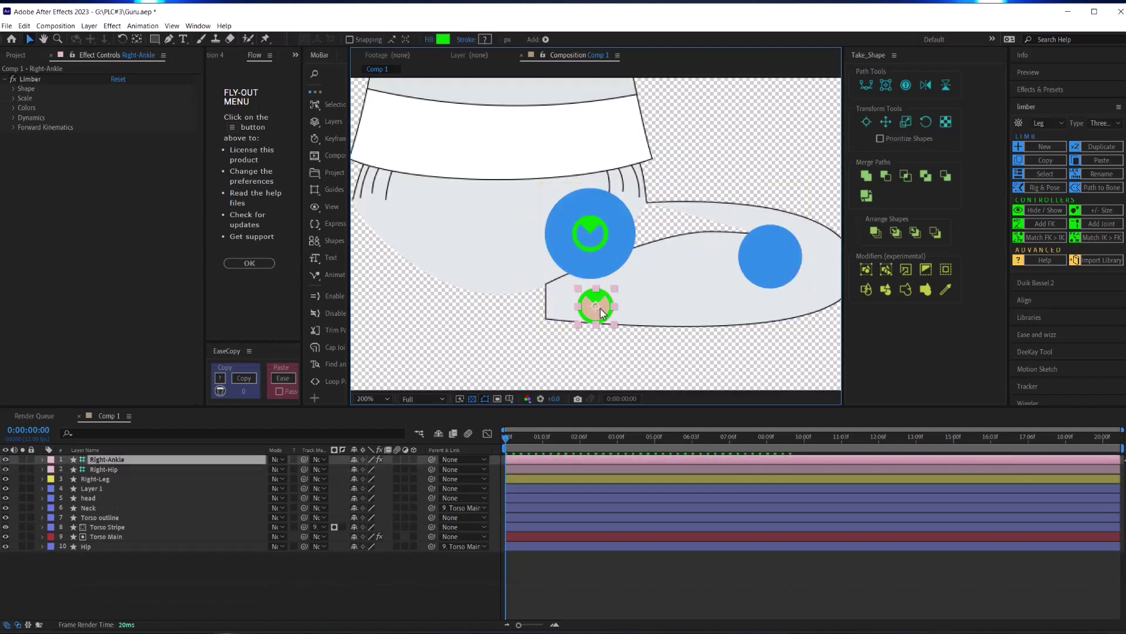
pyautogui.moveTo(601, 309); pyautogui.dragTo(550, 302)
pyautogui.click(14, 88)
pyautogui.moveTo(121, 108)
pyautogui.mouseDown()
pyautogui.moveTo(117, 92)
pyautogui.moveTo(125, 107)
pyautogui.mouseUp()
pyautogui.scroll(-2, 748, 303)
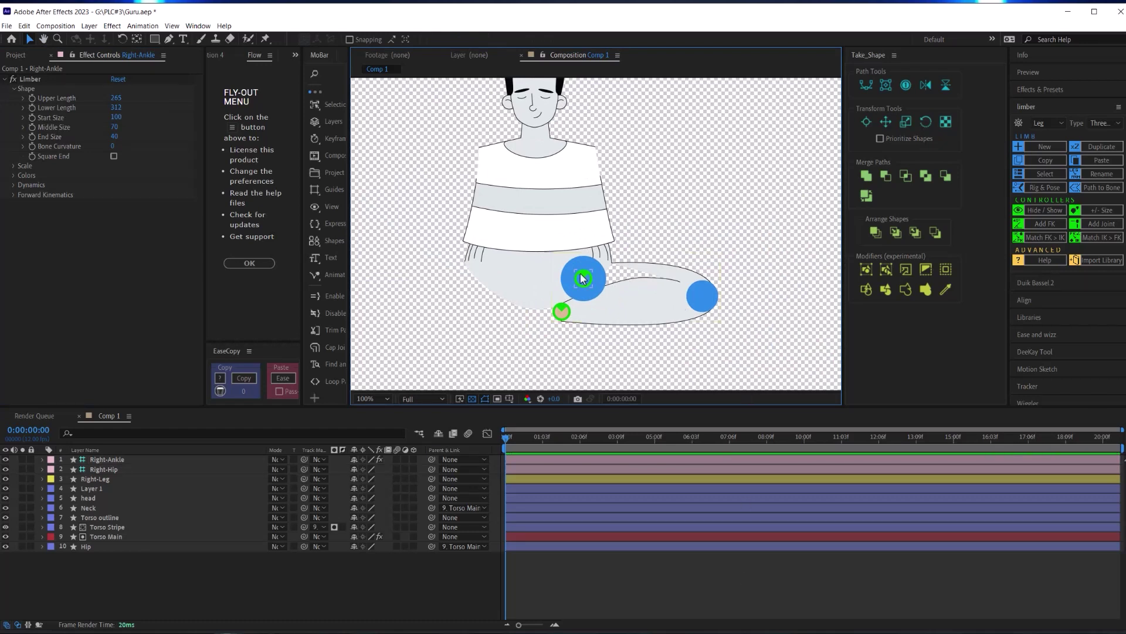
pyautogui.click(732, 183)
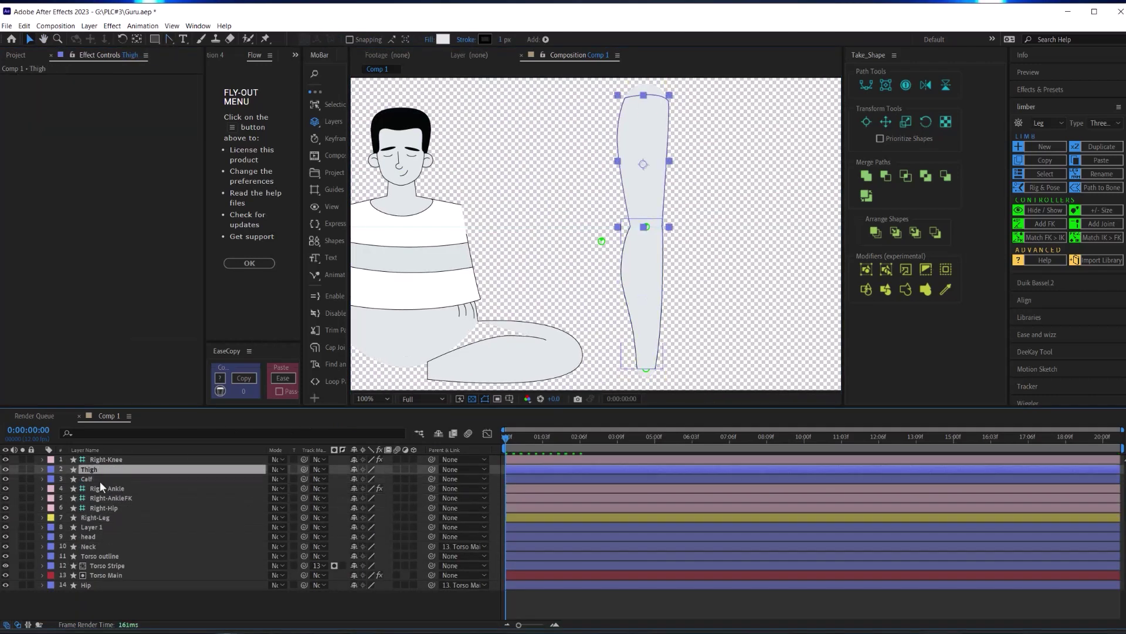
# - Rig the Thigh and Calf artwork to the Right-Leg with Limber Rig & Pose
pyautogui.keyDown('ctrl'); pyautogui.click(96, 480); pyautogui.keyUp('ctrl')
pyautogui.keyDown('ctrl'); pyautogui.click(95, 517); pyautogui.keyUp('ctrl')
pyautogui.click(1050, 187)
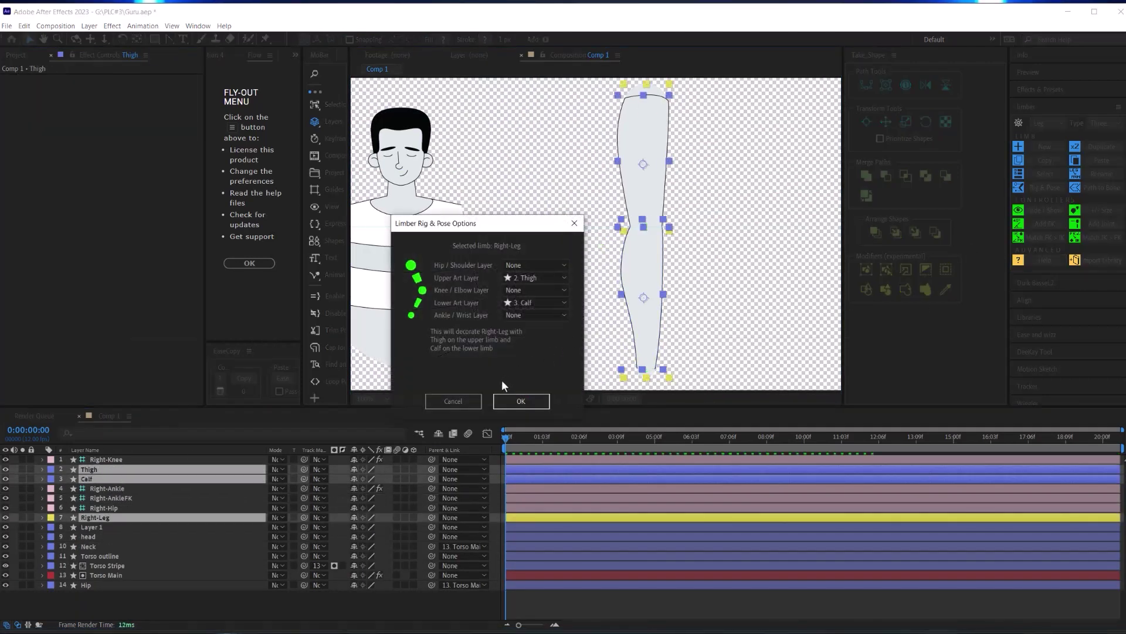
pyautogui.click(520, 400)
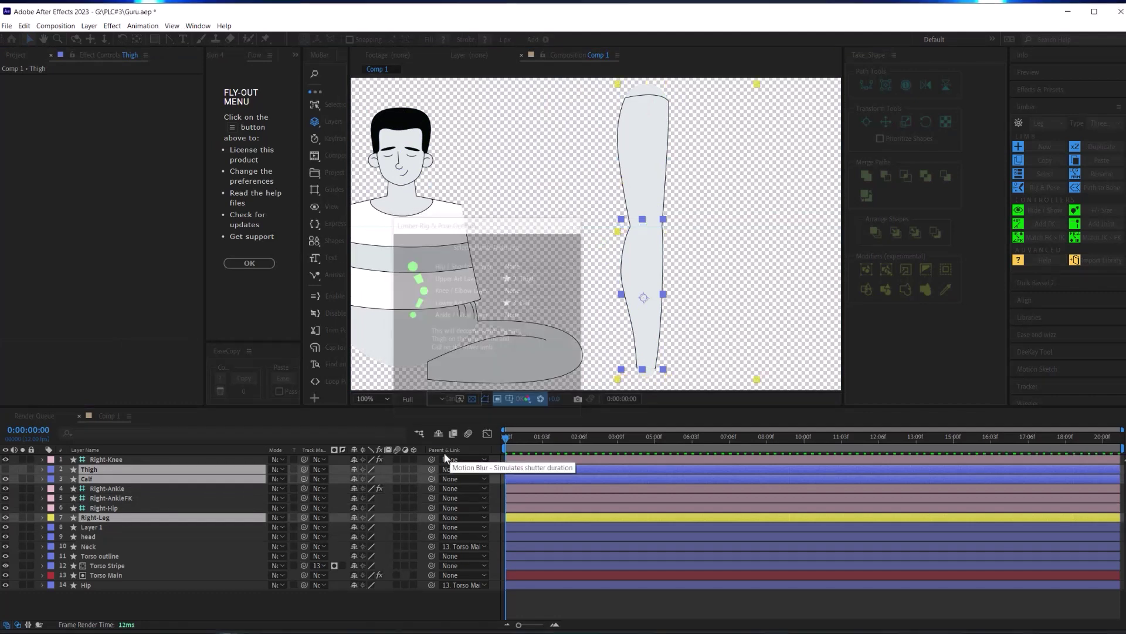
# - Add a Stroke to the Right-Leg's C2 Group to outline the leg
pyautogui.click(121, 488)
pyautogui.click(95, 517)
pyautogui.click(96, 556)
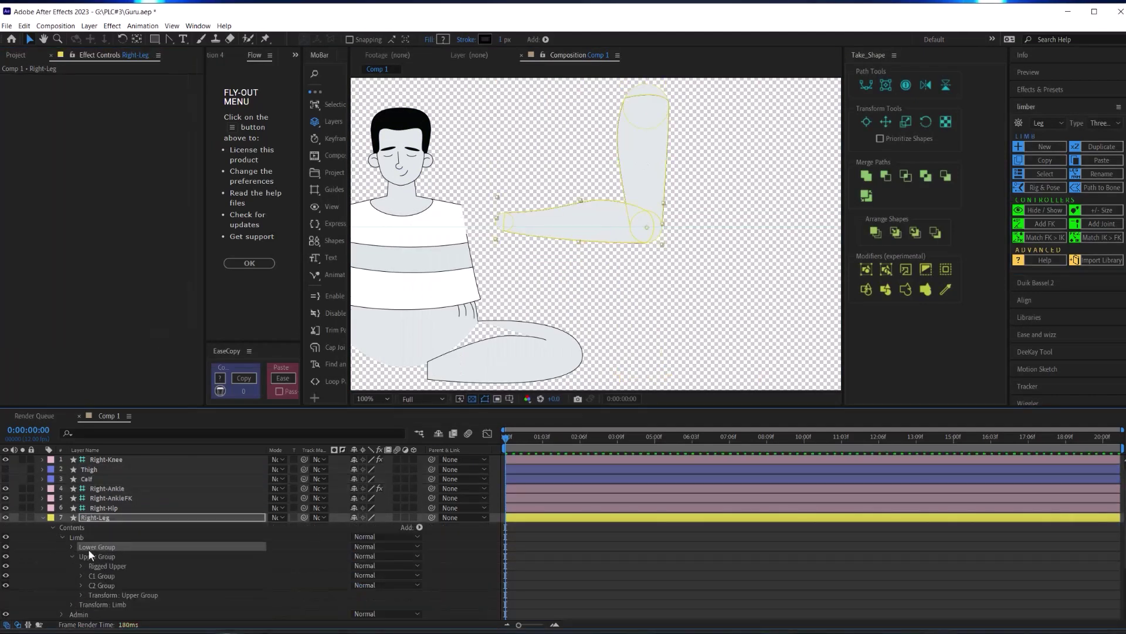
pyautogui.click(100, 585)
pyautogui.click(420, 527)
pyautogui.click(364, 362)
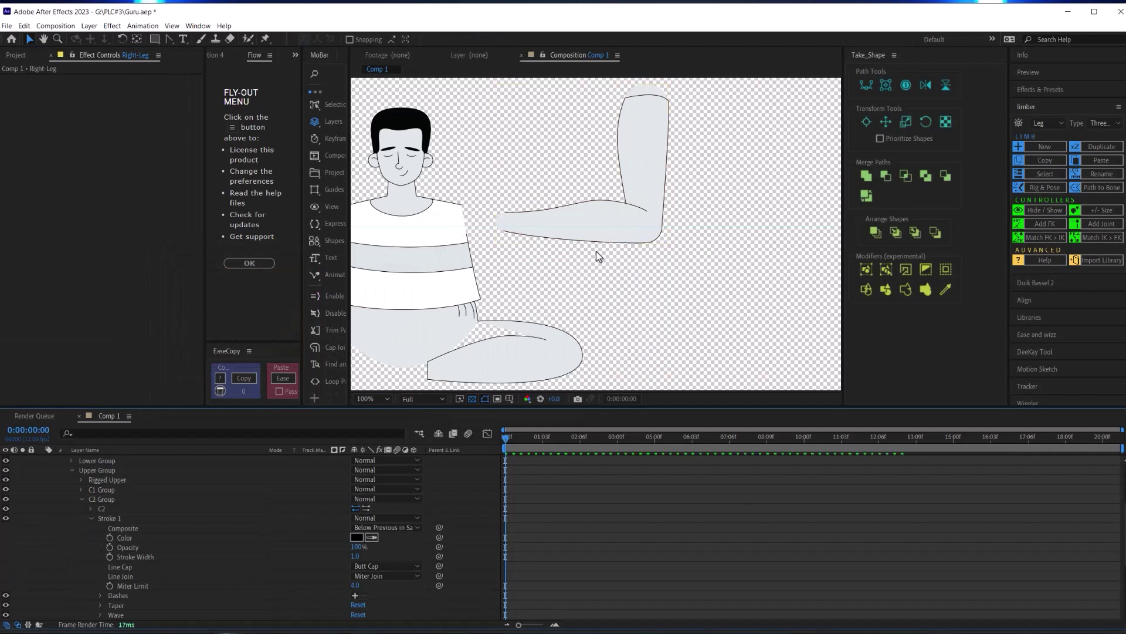
pyautogui.click(92, 518)
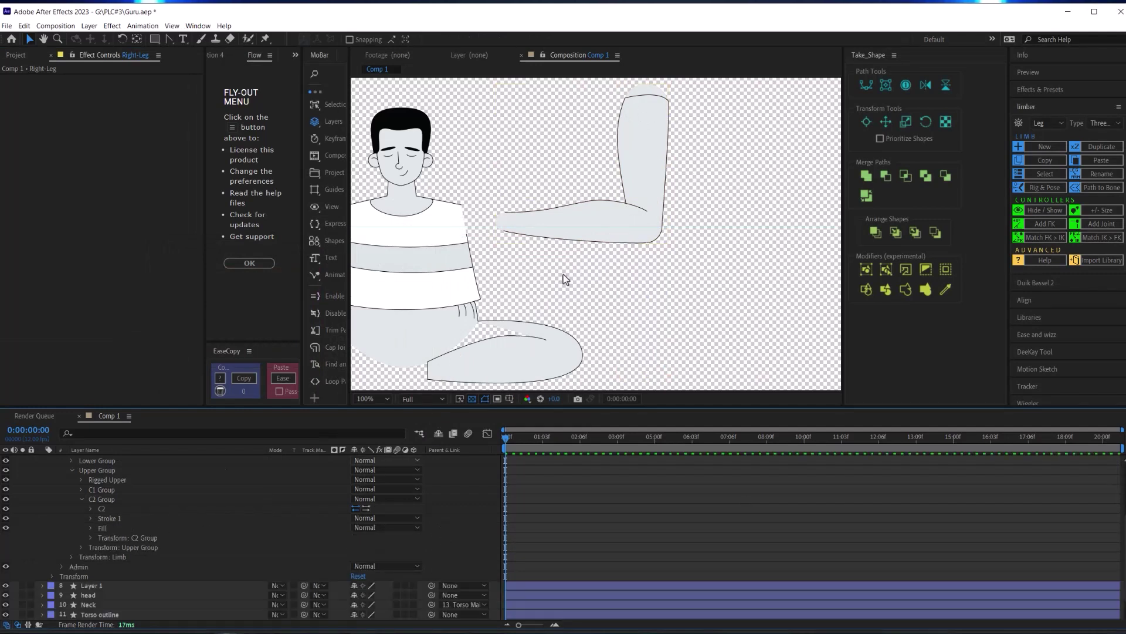
# - Toggle the leg controllers' visibility, check Right-Ankle's opacity, and restore the controllers
pyautogui.scroll(5, 98, 534)
pyautogui.click(104, 490)
pyautogui.keyDown('shift'); pyautogui.click(151, 508); pyautogui.keyUp('shift')
pyautogui.click(1044, 223)
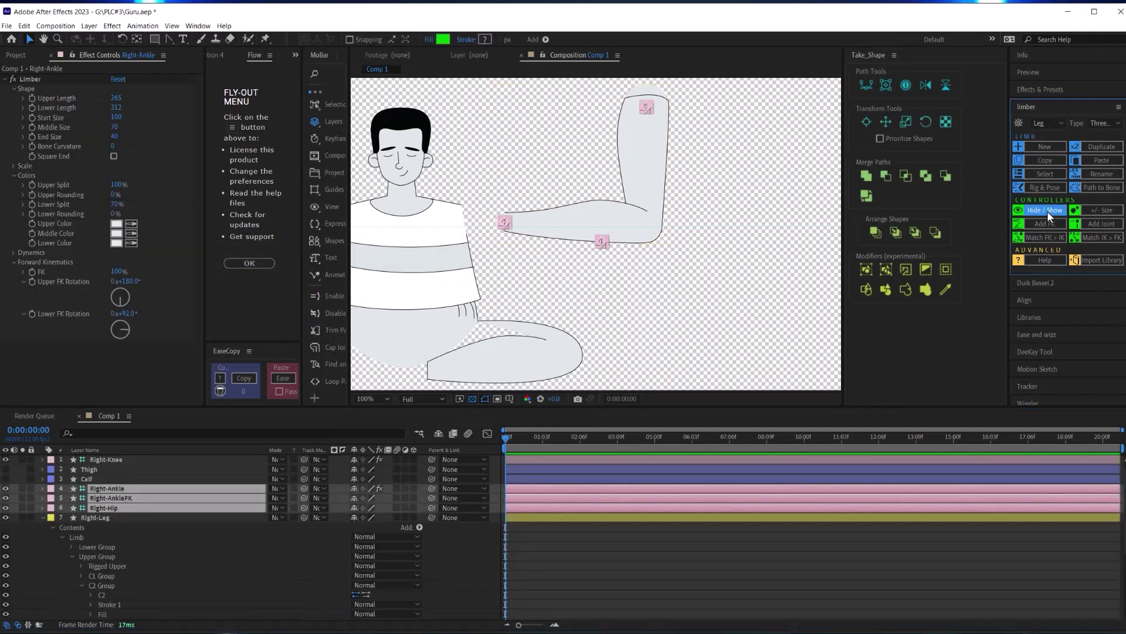
pyautogui.click(618, 573)
pyautogui.click(100, 488)
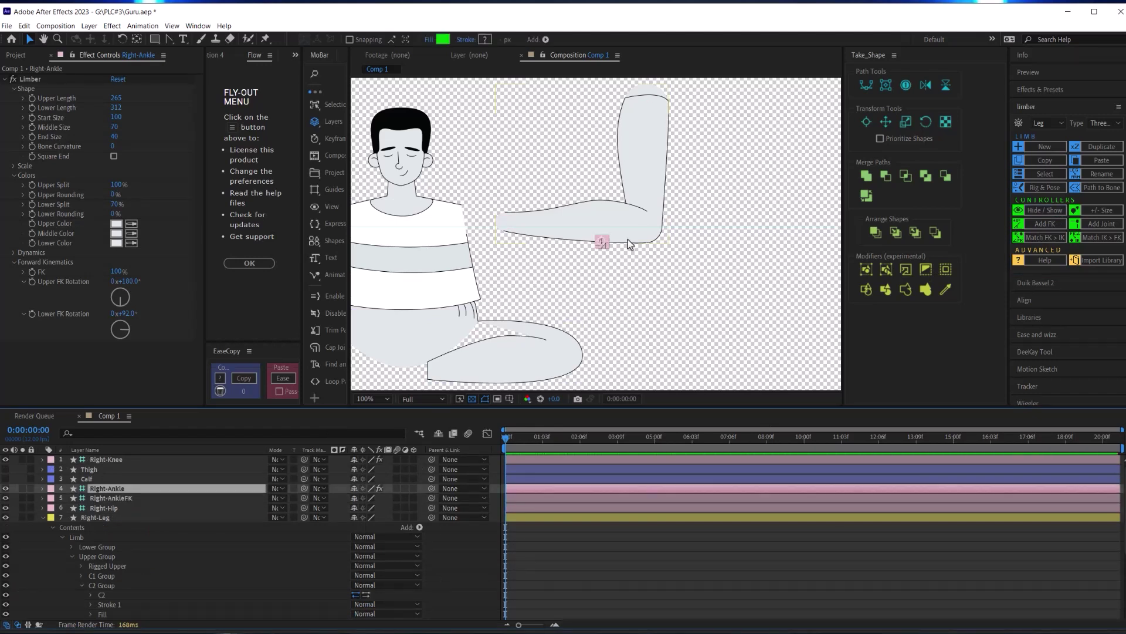
pyautogui.press('t')
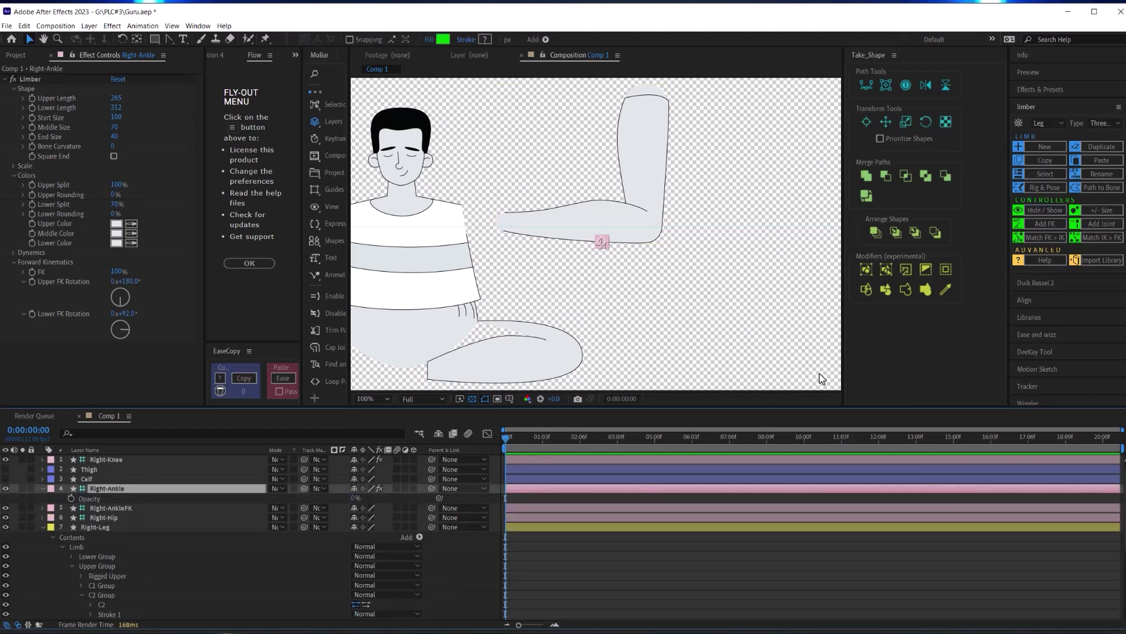
pyautogui.click(1046, 209)
pyautogui.click(664, 248)
# - Drag the Right-Hip controller down to the lap and rotate the thigh with Upper FK Rotation
pyautogui.click(647, 107)
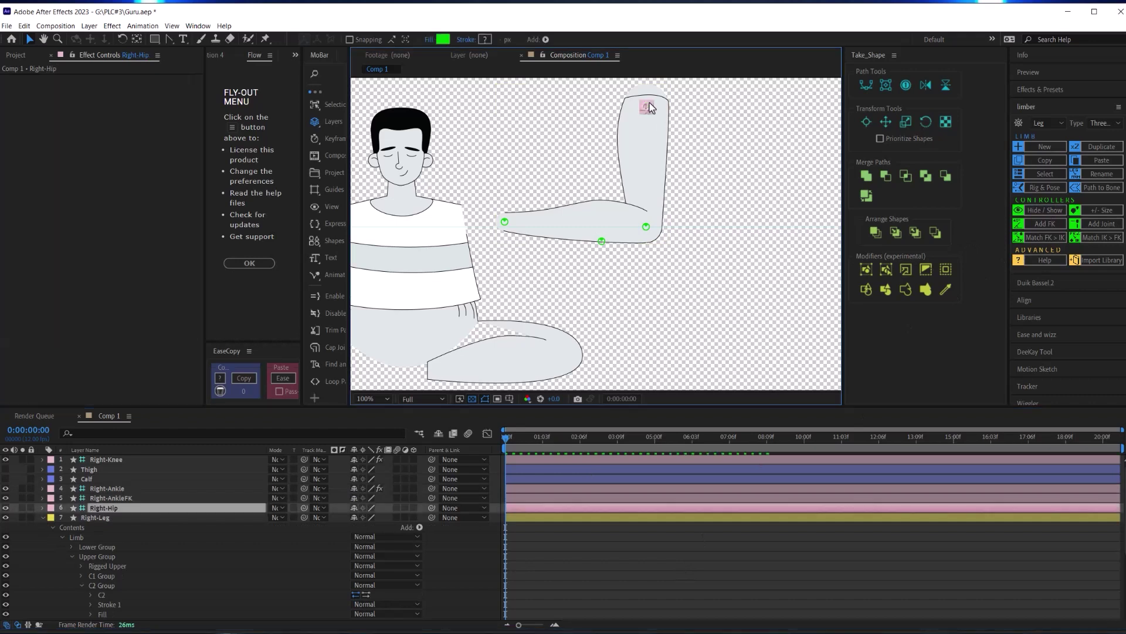
pyautogui.moveTo(635, 107); pyautogui.dragTo(465, 357)
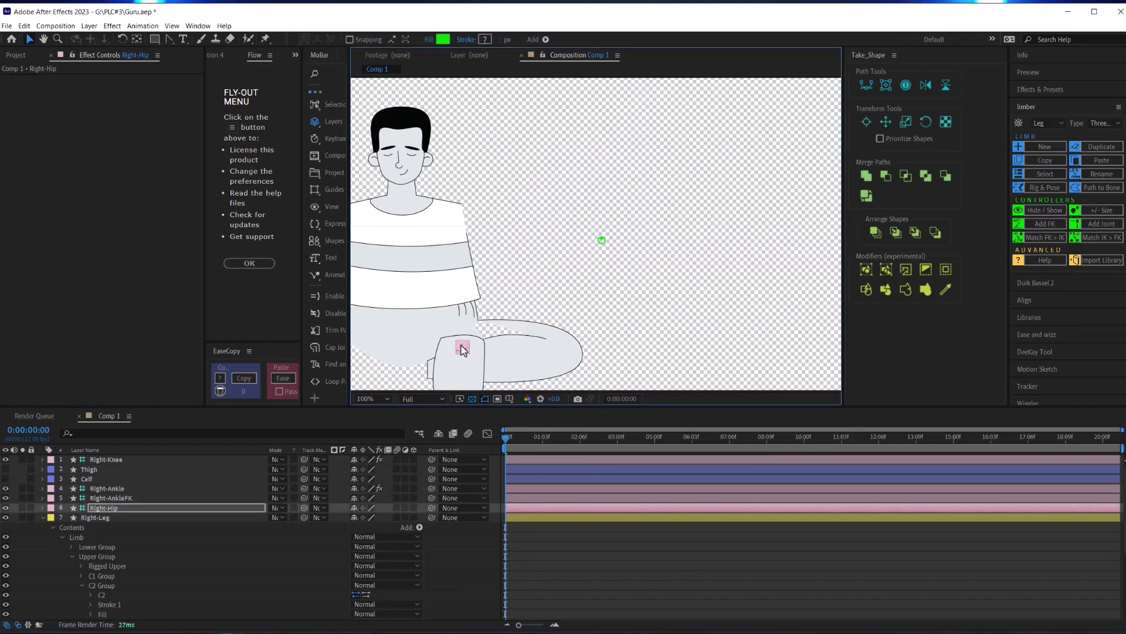
pyautogui.scroll(2, 463, 350)
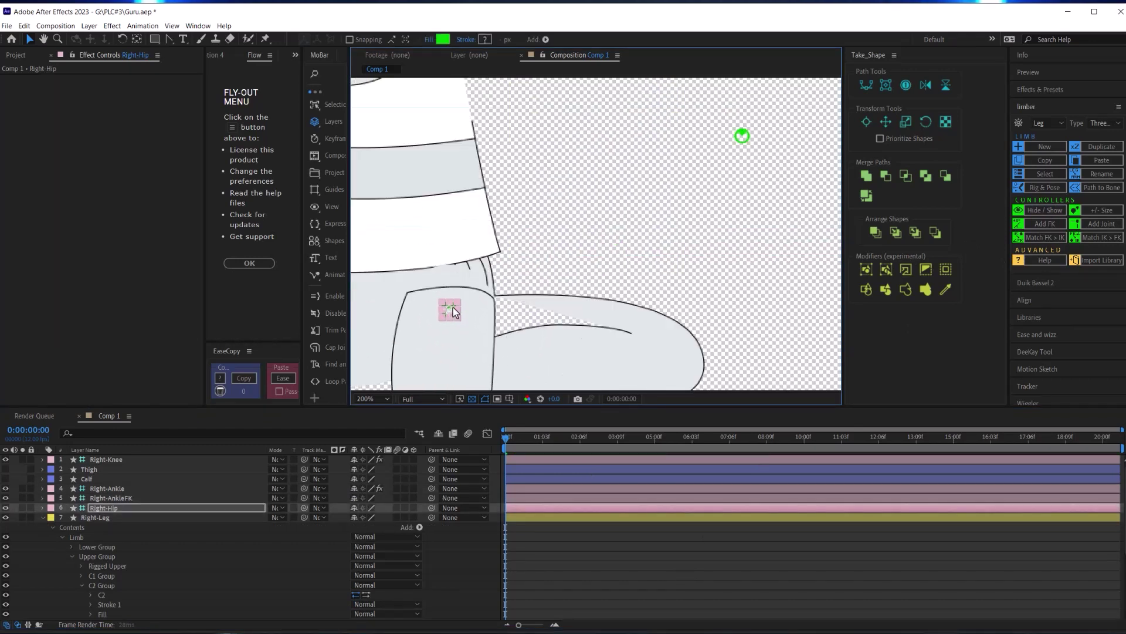
pyautogui.moveTo(453, 308); pyautogui.dragTo(623, 118)
pyautogui.scroll(-1, 662, 204)
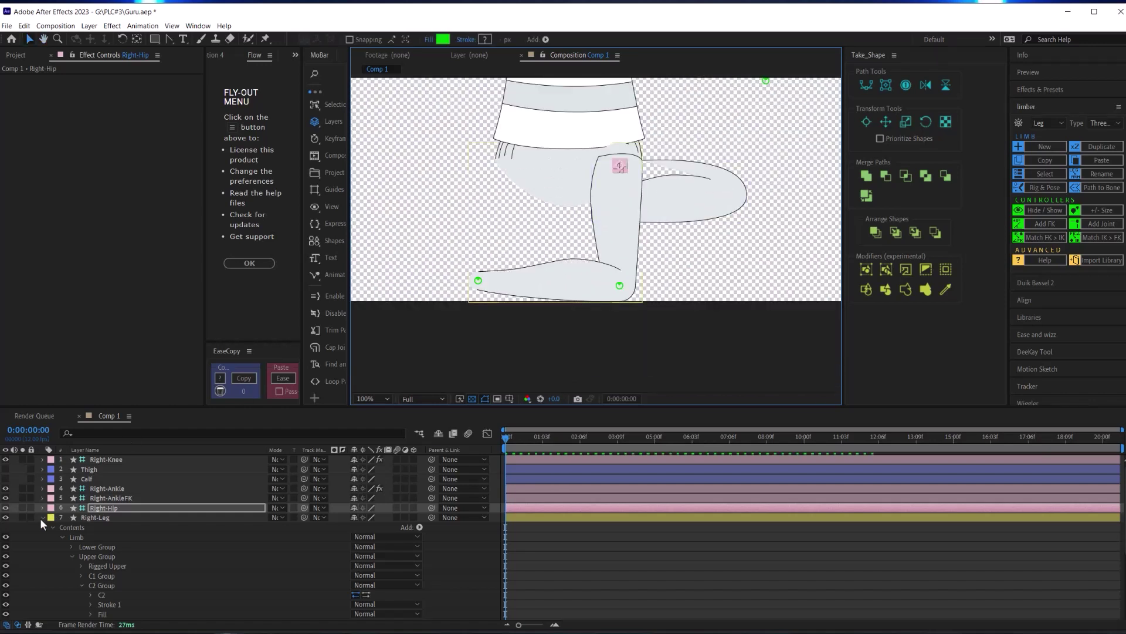
pyautogui.click(95, 517)
pyautogui.click(107, 488)
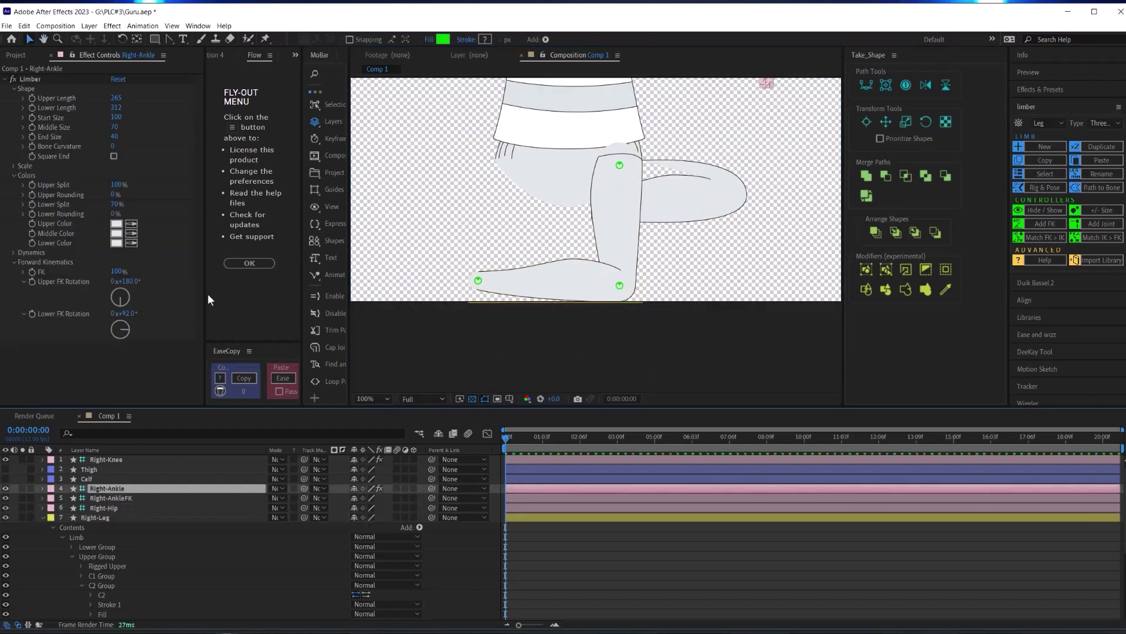
pyautogui.moveTo(114, 281); pyautogui.dragTo(85, 286)
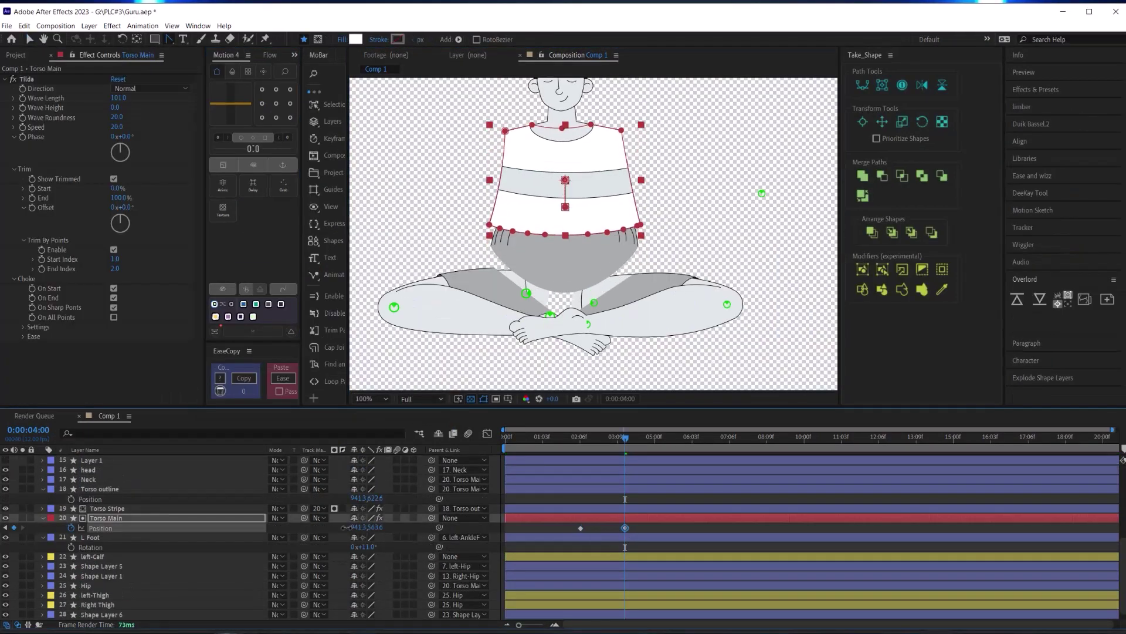
# - At 0:00:02:04, bring the pink leg control layers to the top with Ctrl+Shift+]
pyautogui.click(575, 447)
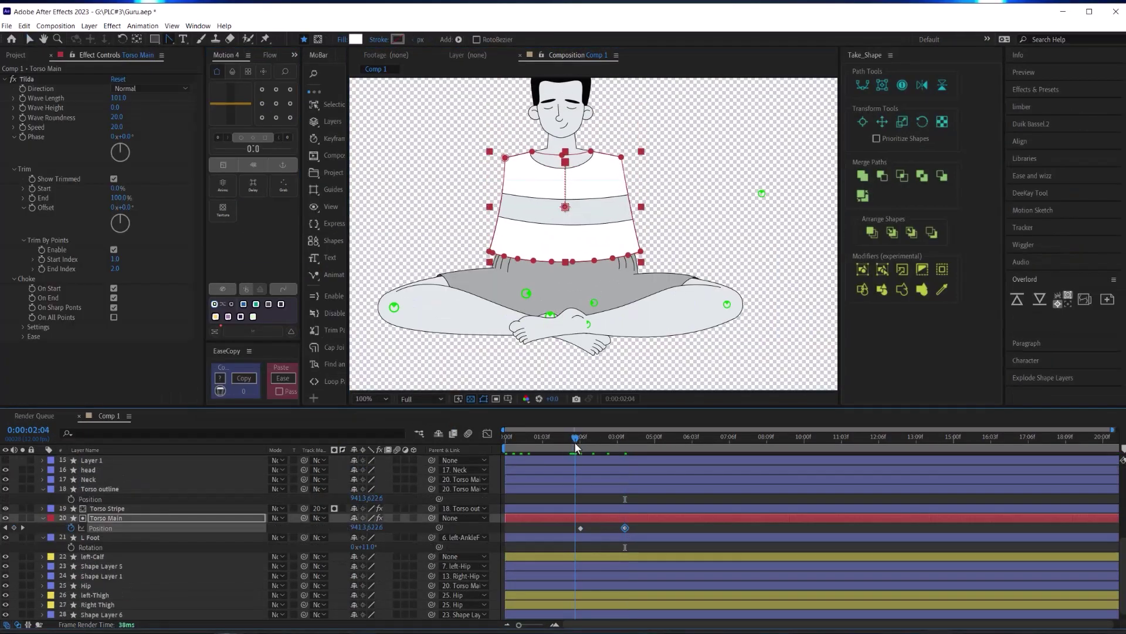
pyautogui.scroll(3, 122, 530)
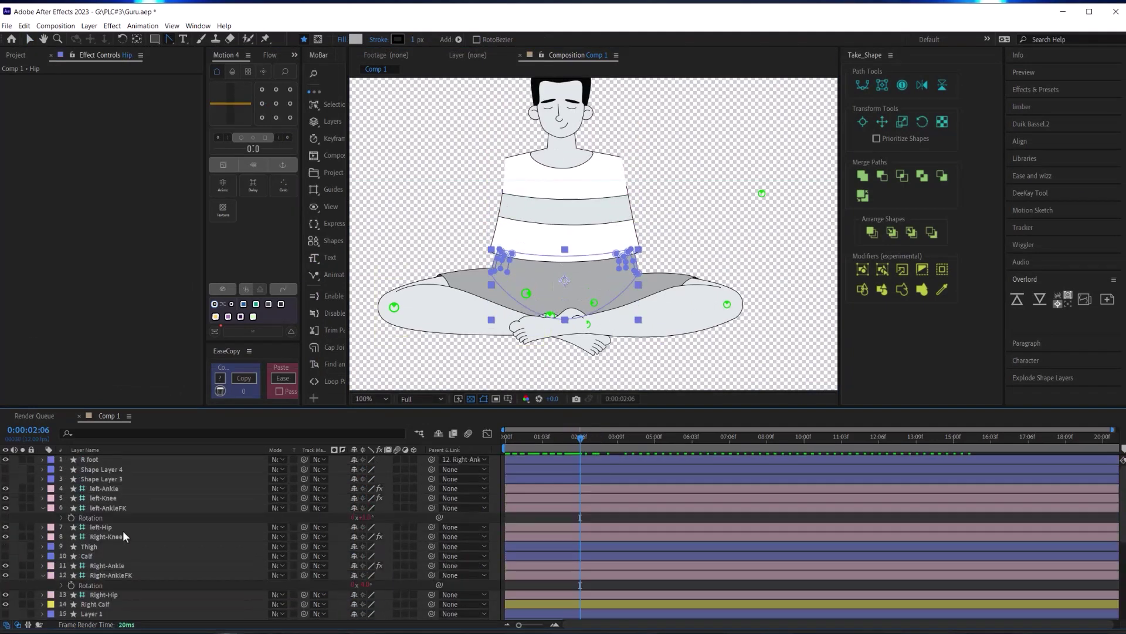
pyautogui.click(122, 530)
pyautogui.scroll(-3, 139, 546)
pyautogui.scroll(5, 151, 576)
pyautogui.keyDown('ctrl'); pyautogui.click(104, 540); pyautogui.keyUp('ctrl')
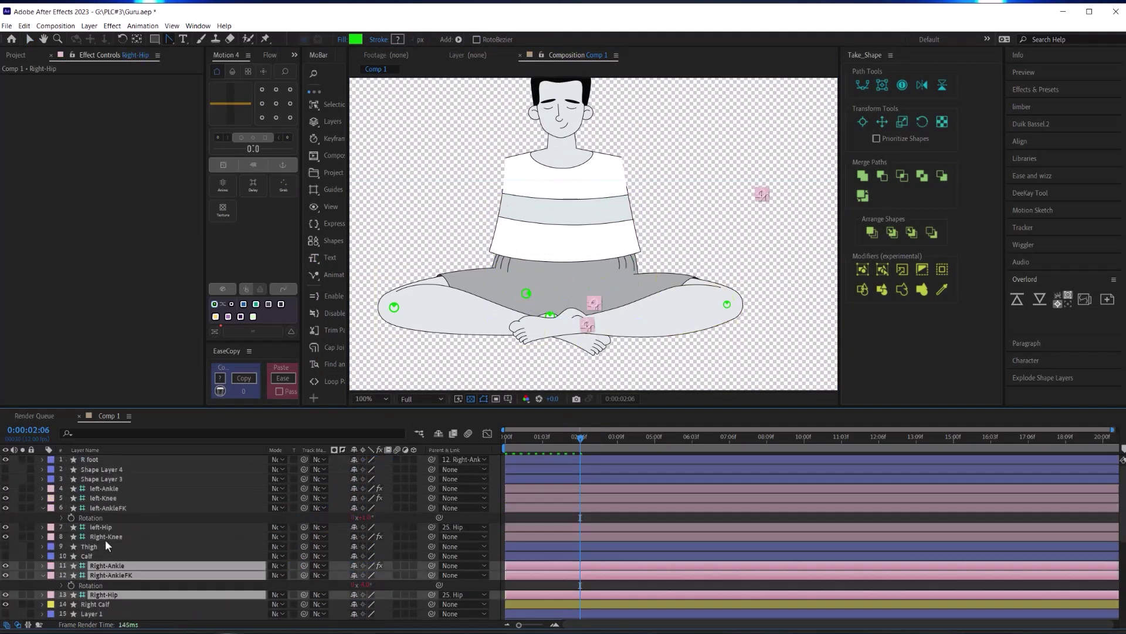
pyautogui.keyDown('ctrl'); pyautogui.click(112, 495); pyautogui.keyUp('ctrl')
pyautogui.hotkey('ctrl', 'shift', ']')
pyautogui.press('F2')
pyautogui.click(103, 544)
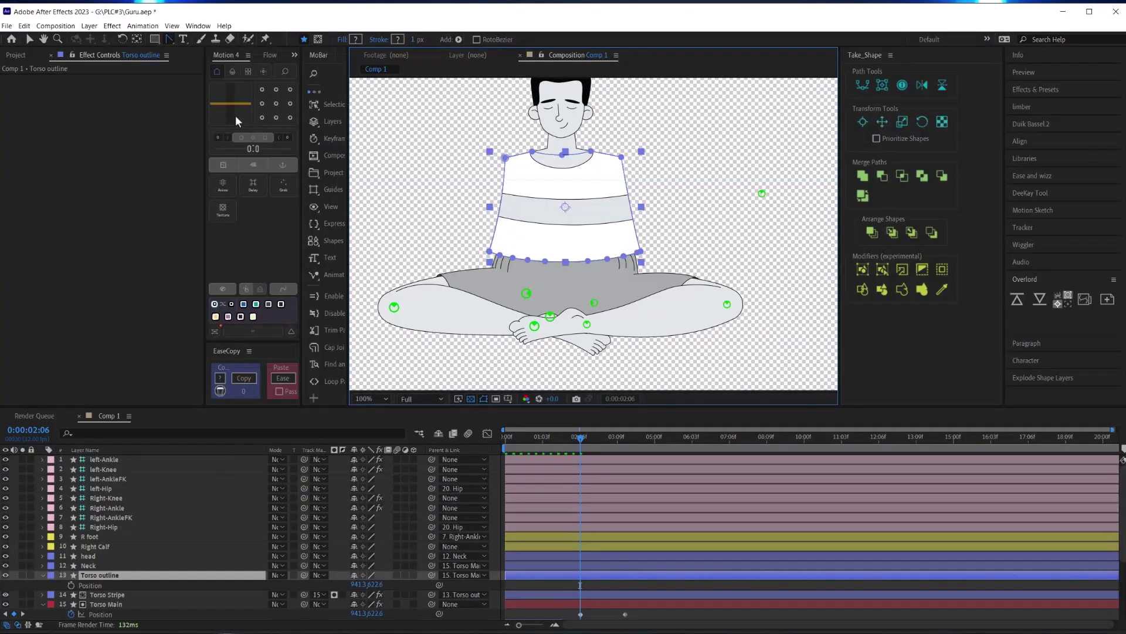
# - Move Torso Main's anchor to its bottom centre and select both torso Position keyframes
pyautogui.click(276, 117)
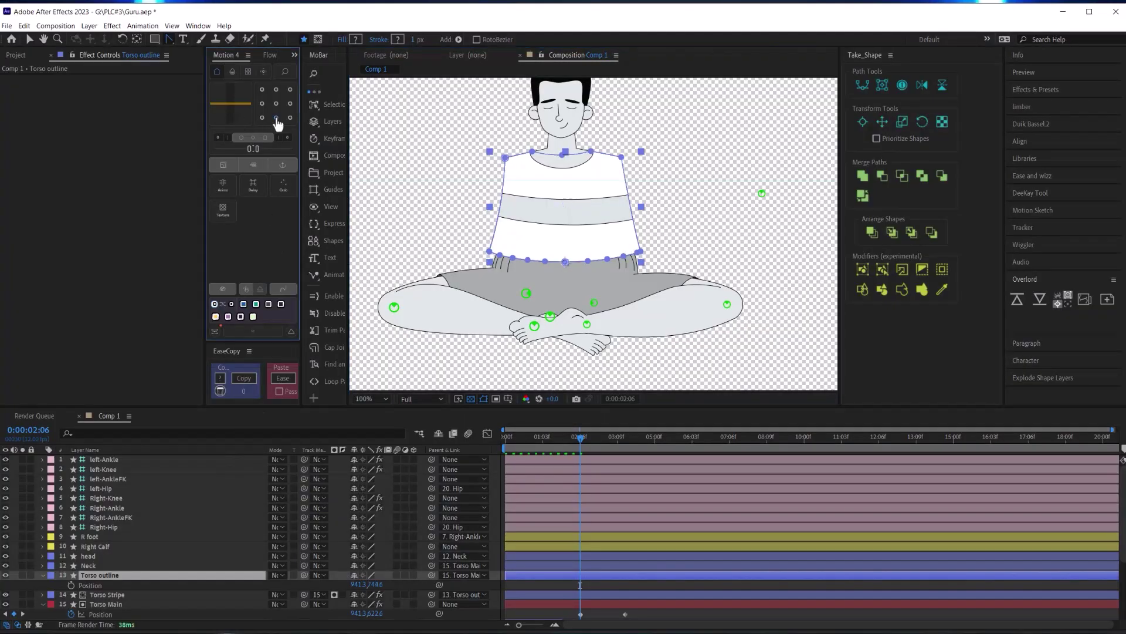
pyautogui.scroll(-2, 558, 474)
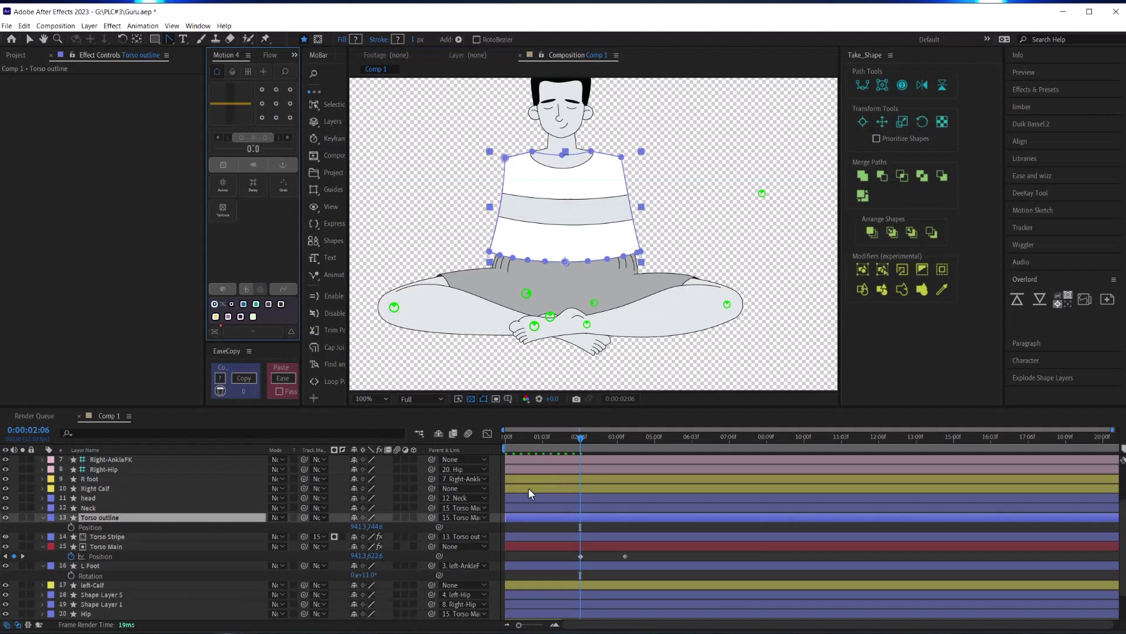
pyautogui.click(575, 545)
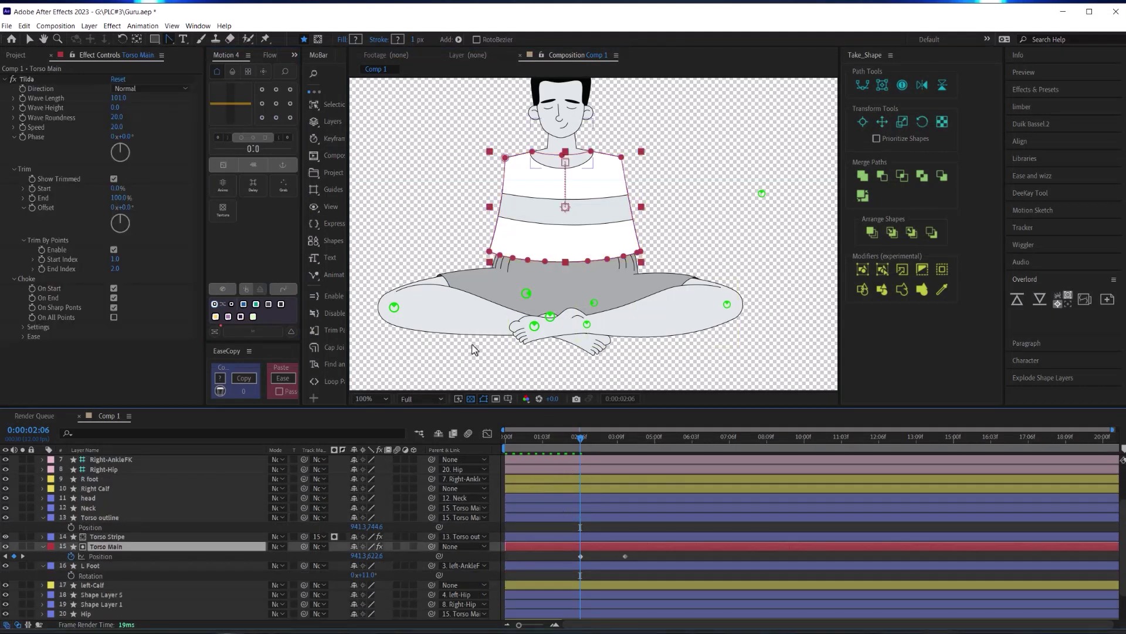
pyautogui.click(276, 118)
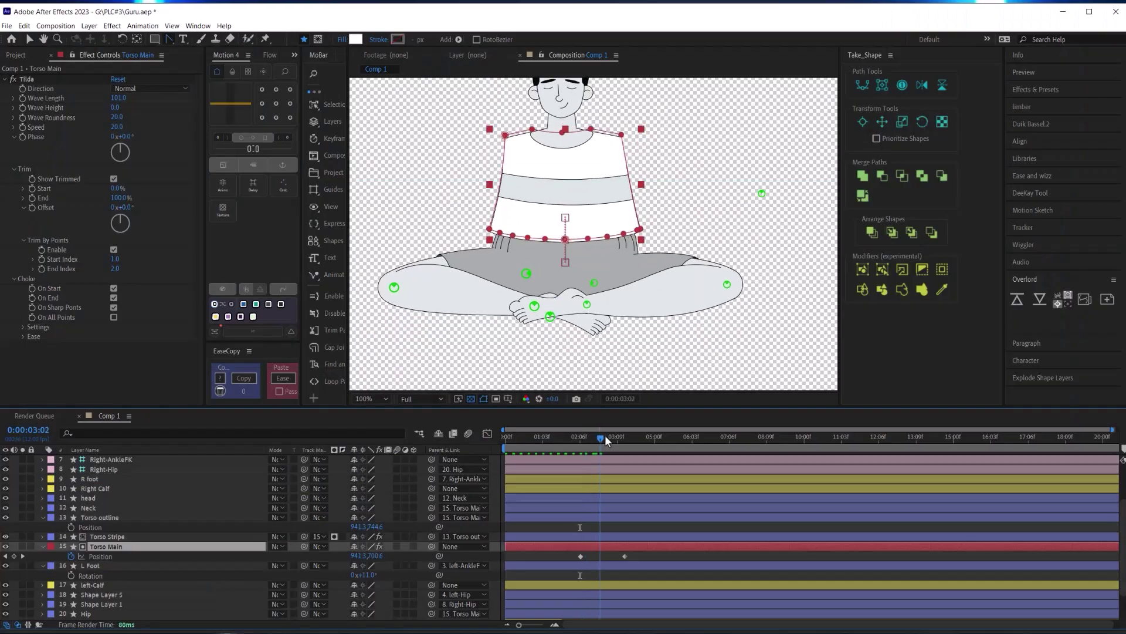
pyautogui.moveTo(607, 442); pyautogui.dragTo(625, 441)
pyautogui.click(270, 55)
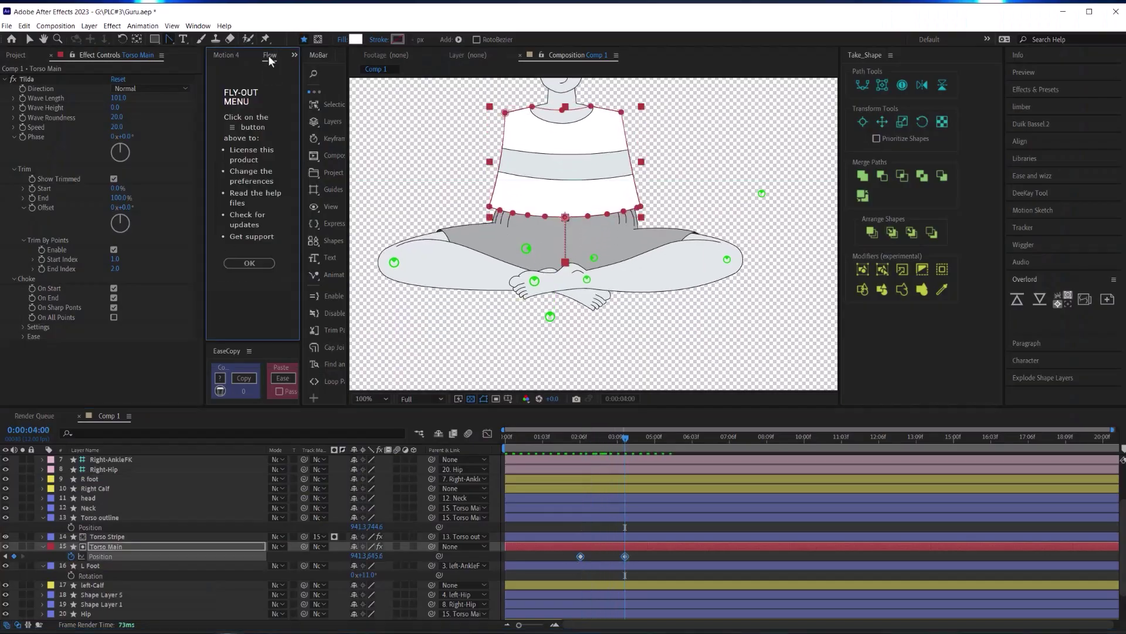
# - Apply the cubic S-shaped ease curve to the torso Position keyframes
pyautogui.click(245, 265)
pyautogui.moveTo(301, 211); pyautogui.dragTo(329, 211)
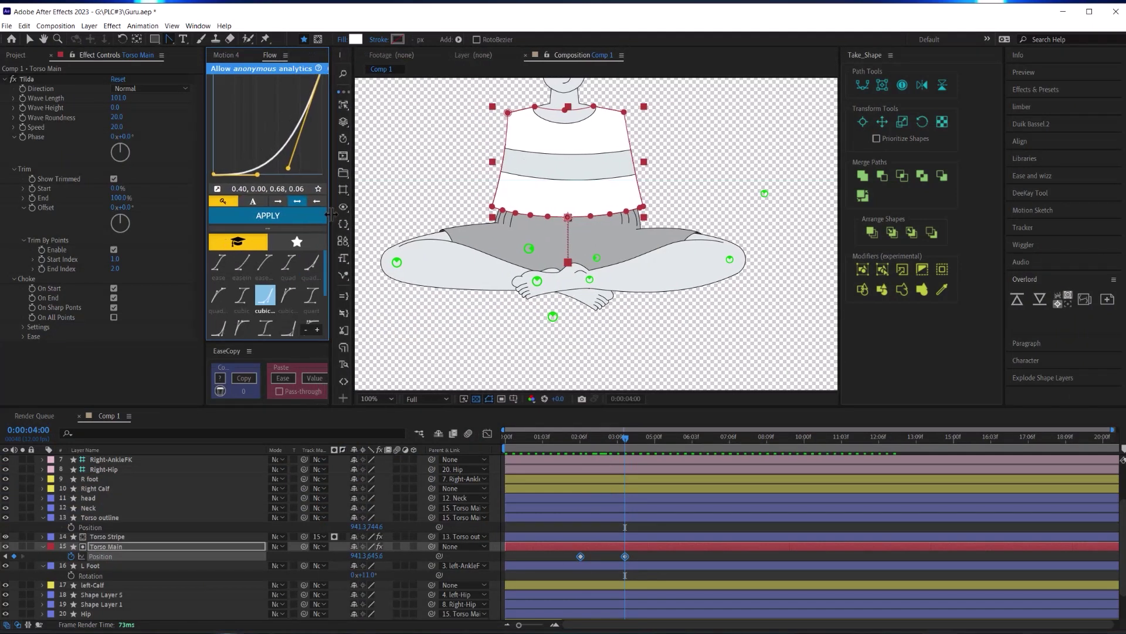
pyautogui.click(243, 296)
pyautogui.click(267, 215)
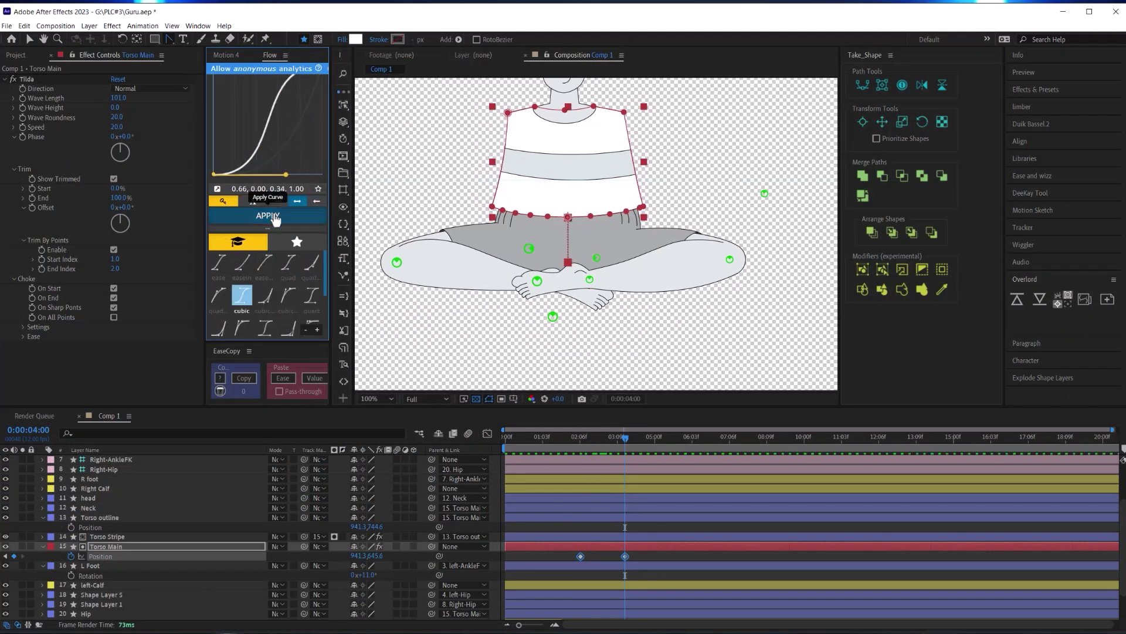
pyautogui.click(578, 436)
pyautogui.press('F2')
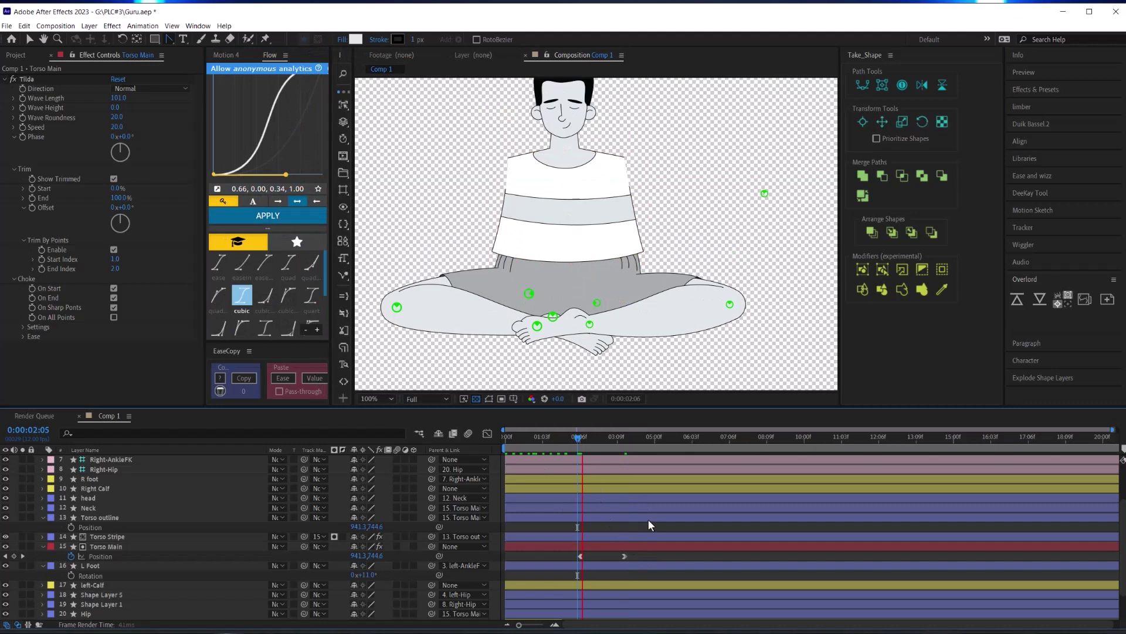
# - Move the second Position keyframe to about 05:00 and preview the floating motion
pyautogui.click(623, 437)
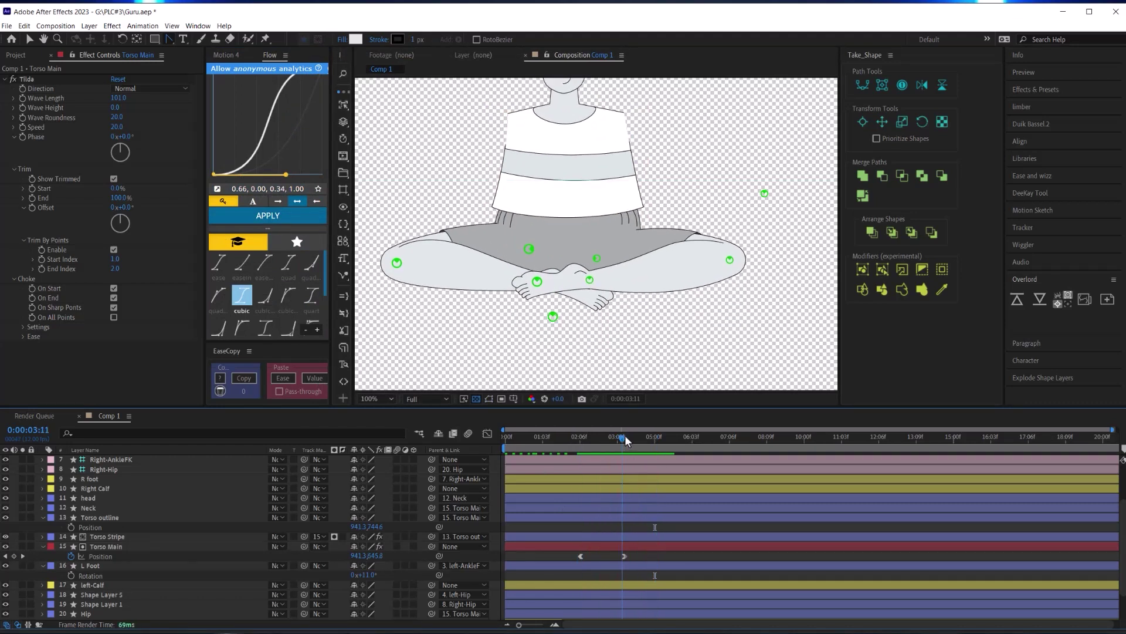
pyautogui.moveTo(625, 556); pyautogui.dragTo(651, 556)
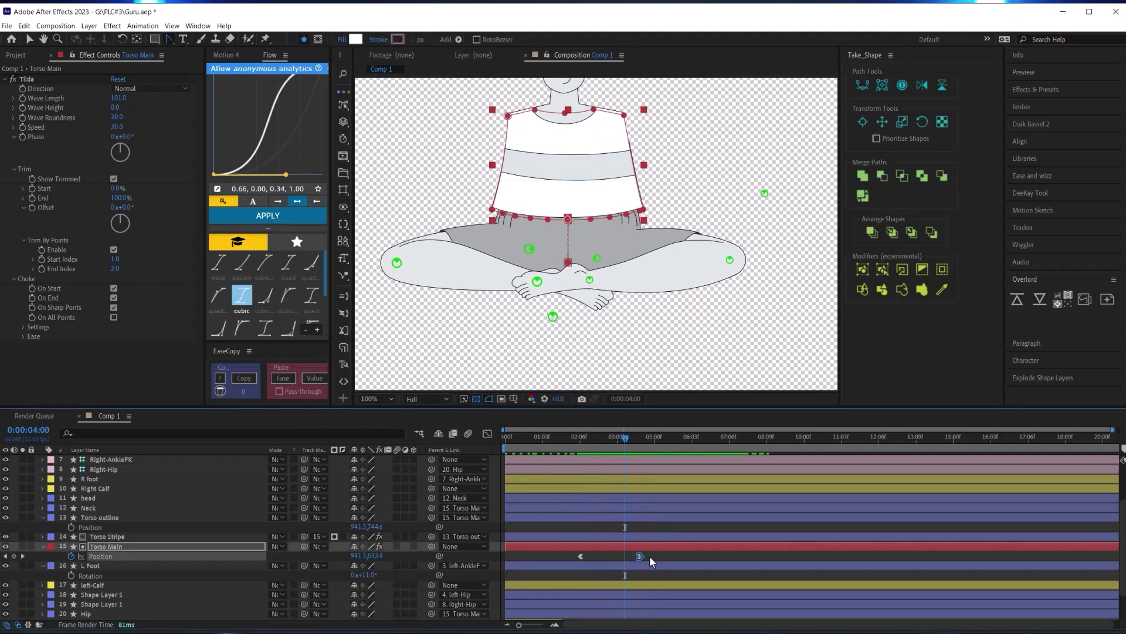
pyautogui.click(579, 443)
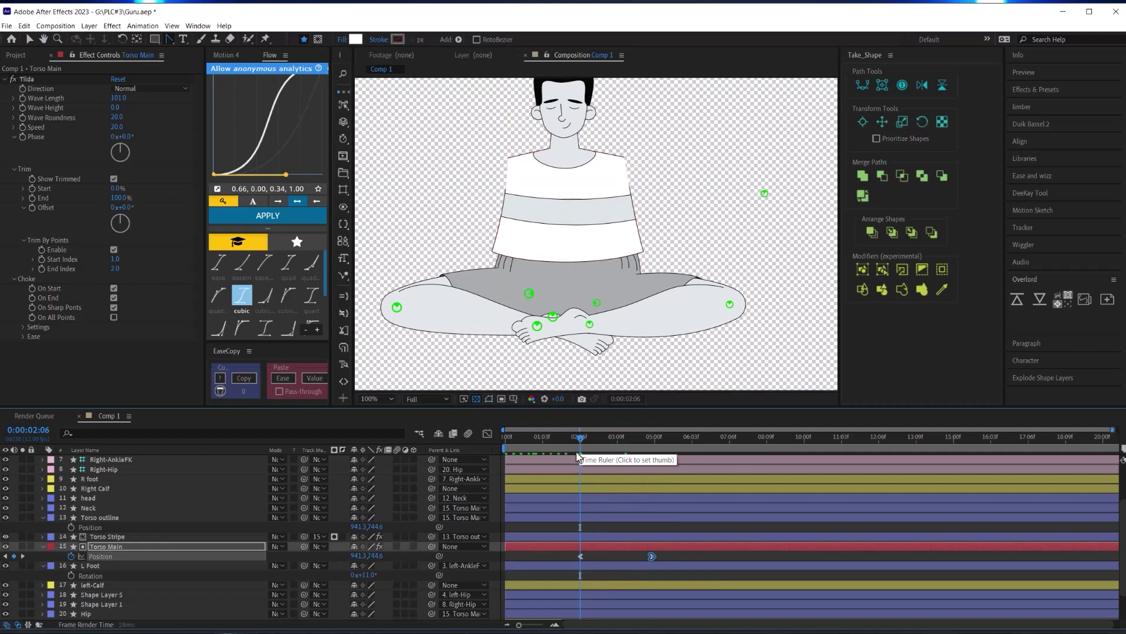
pyautogui.press('space')
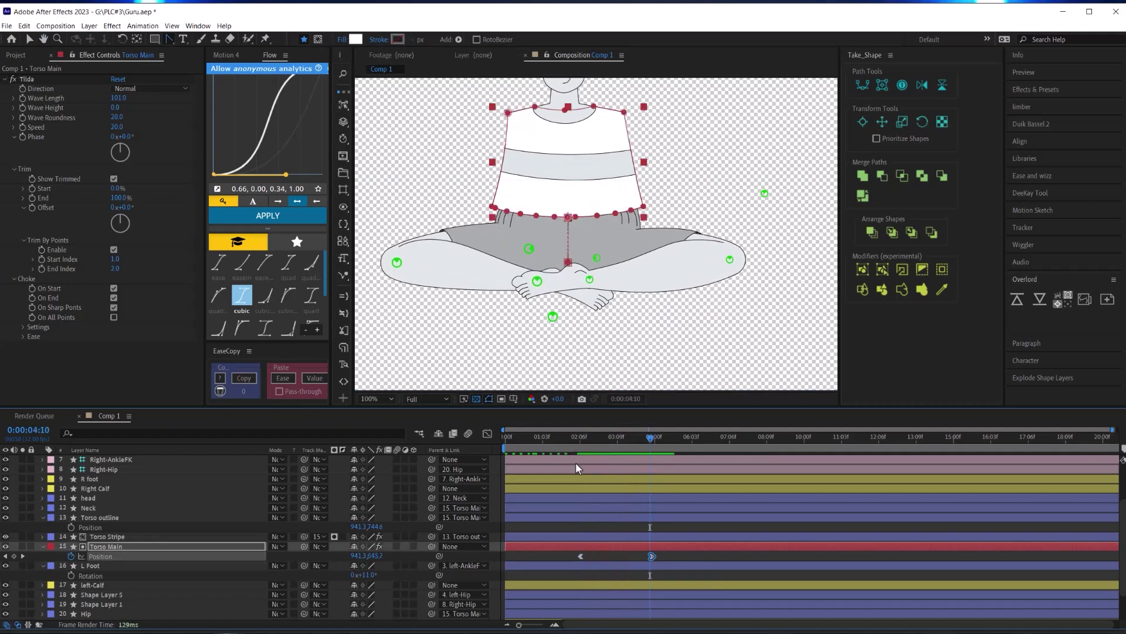
pyautogui.press('space')
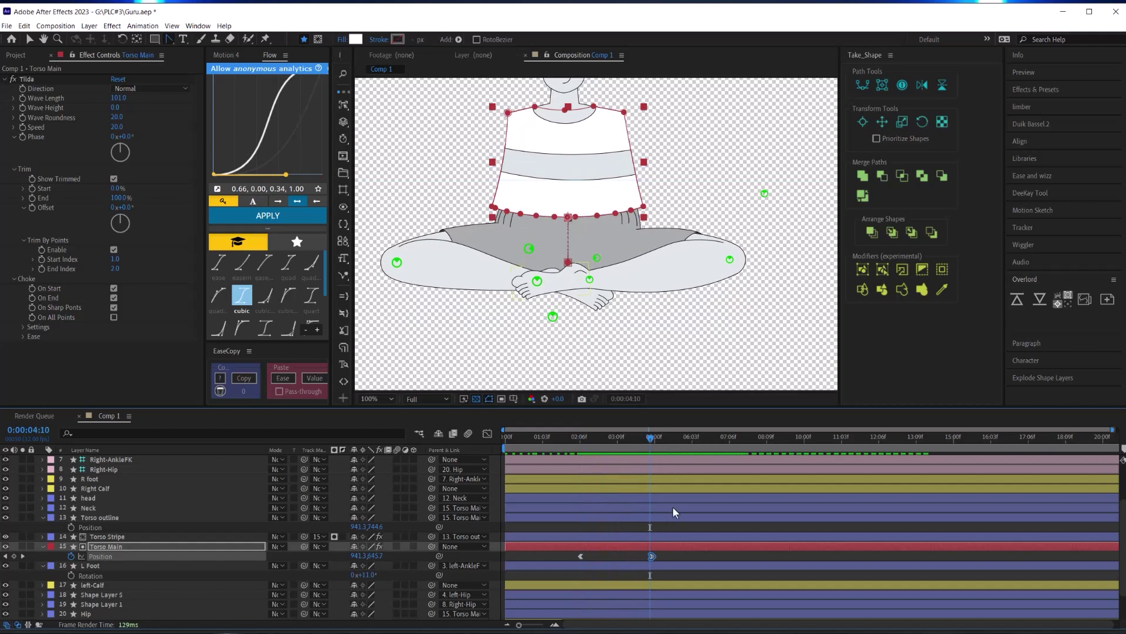
pyautogui.press('F2')
# - Apply Tilda Waves to the Torso Main layer and expand the effect's Trim settings
pyautogui.click(116, 547)
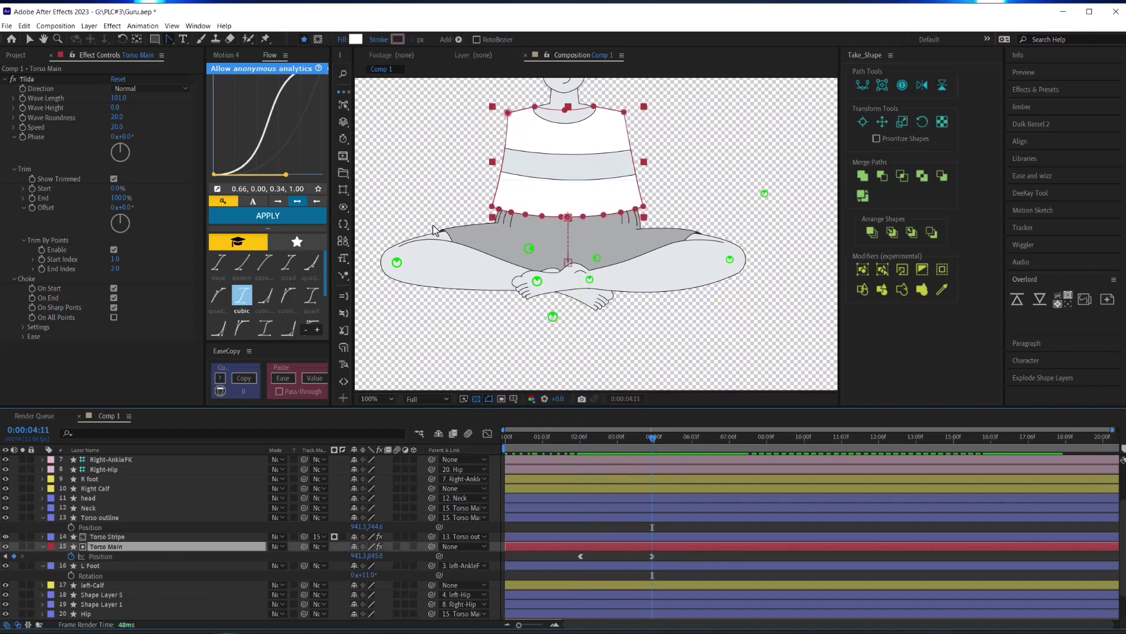
pyautogui.click(492, 212)
pyautogui.click(626, 113)
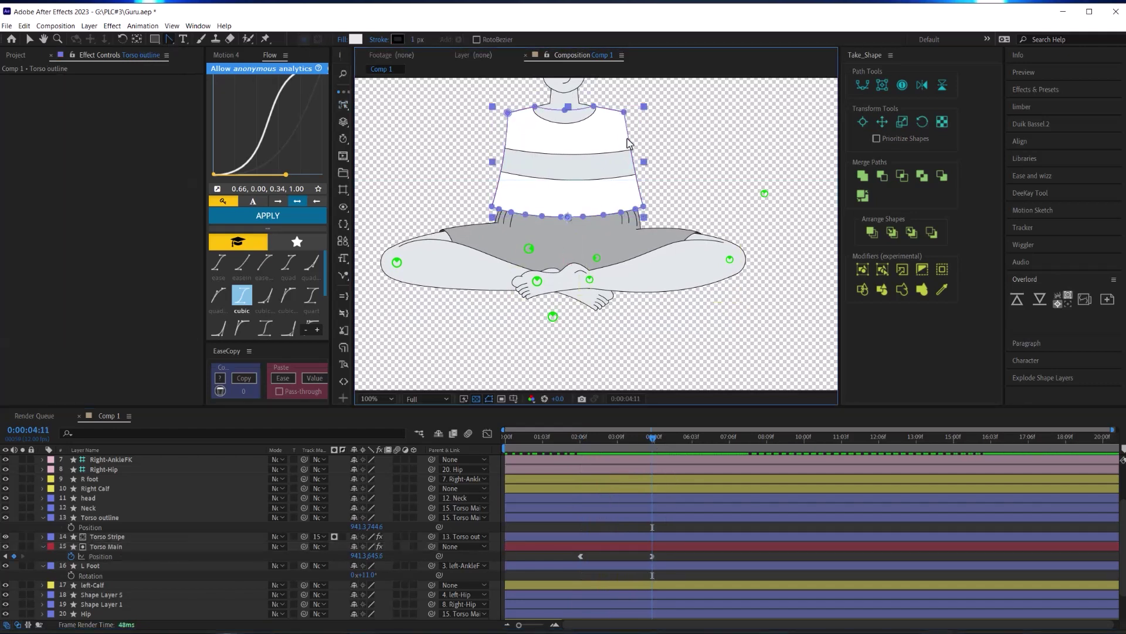
pyautogui.click(42, 517)
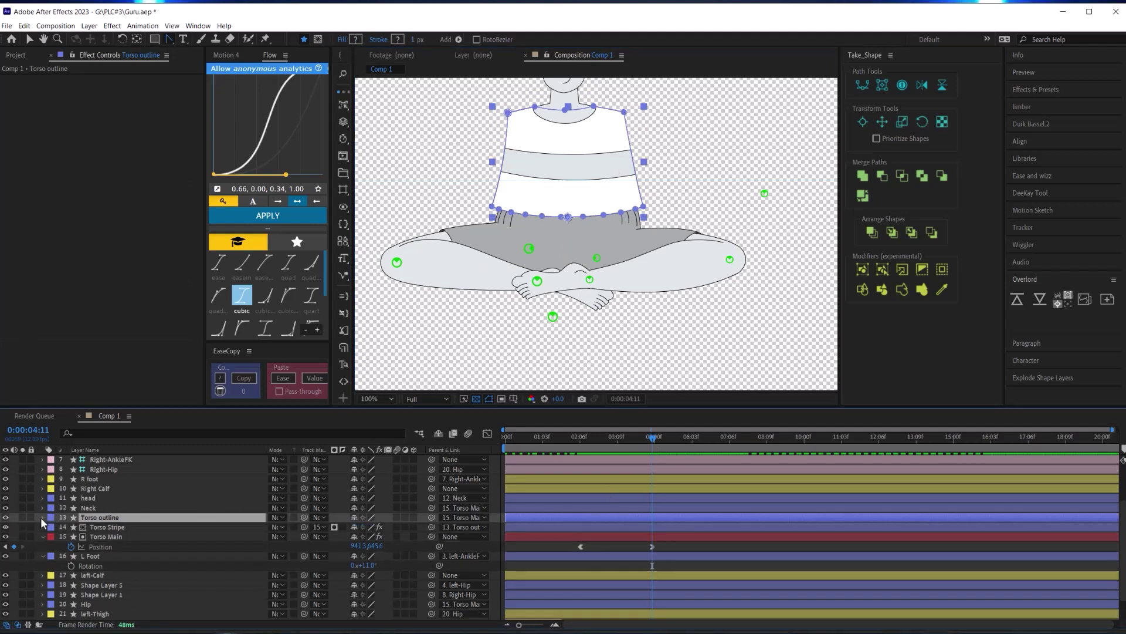
pyautogui.click(106, 537)
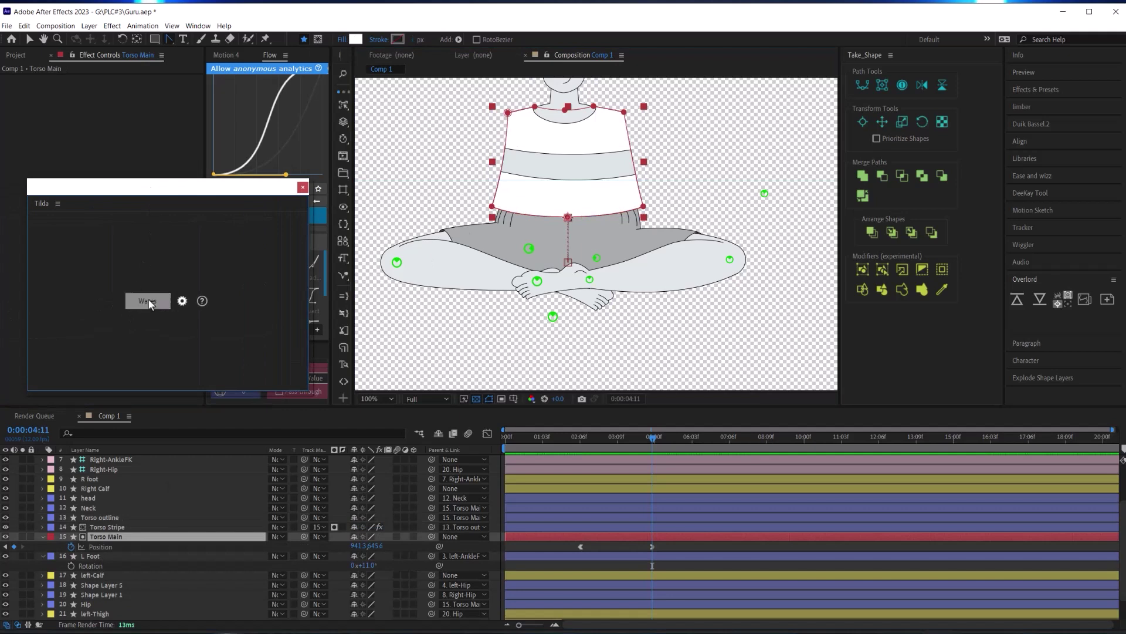
pyautogui.click(147, 300)
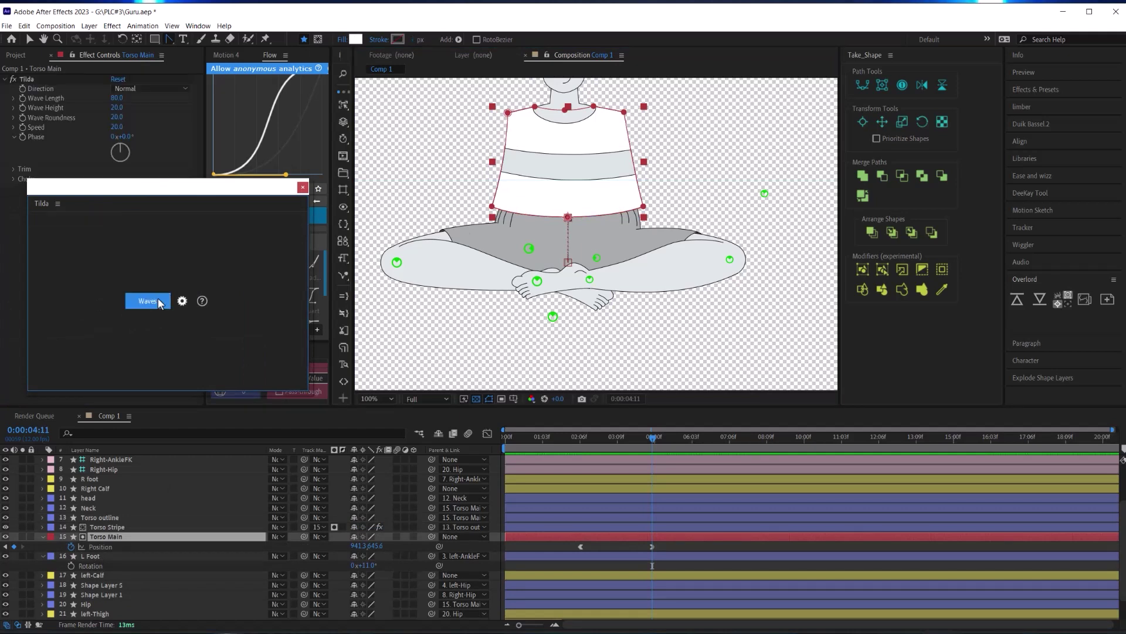
pyautogui.click(302, 188)
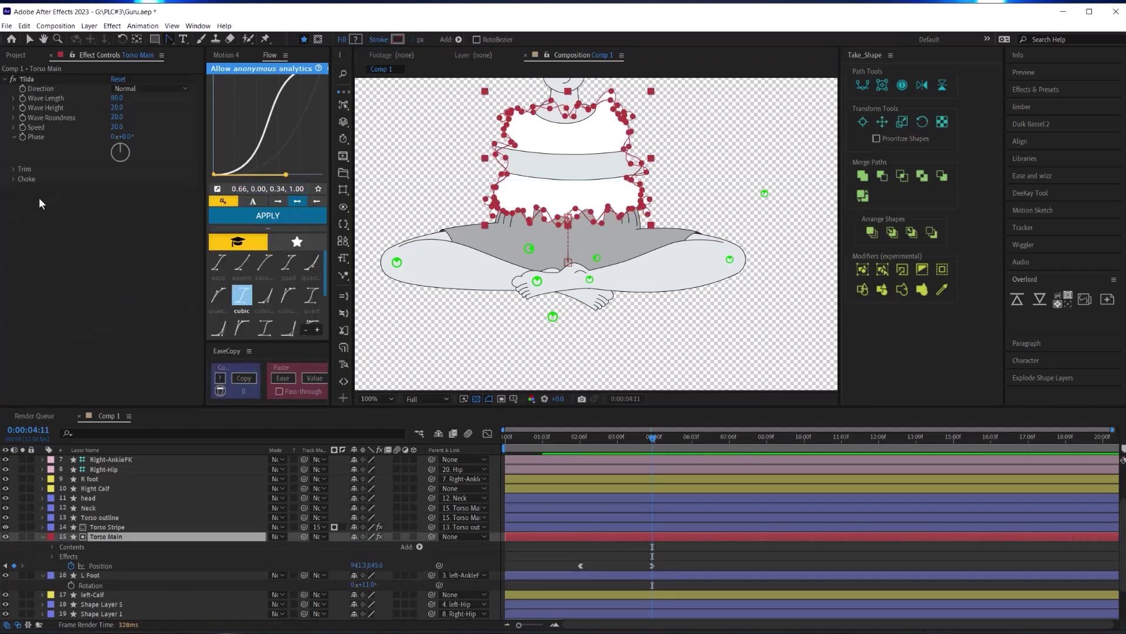
pyautogui.click(14, 170)
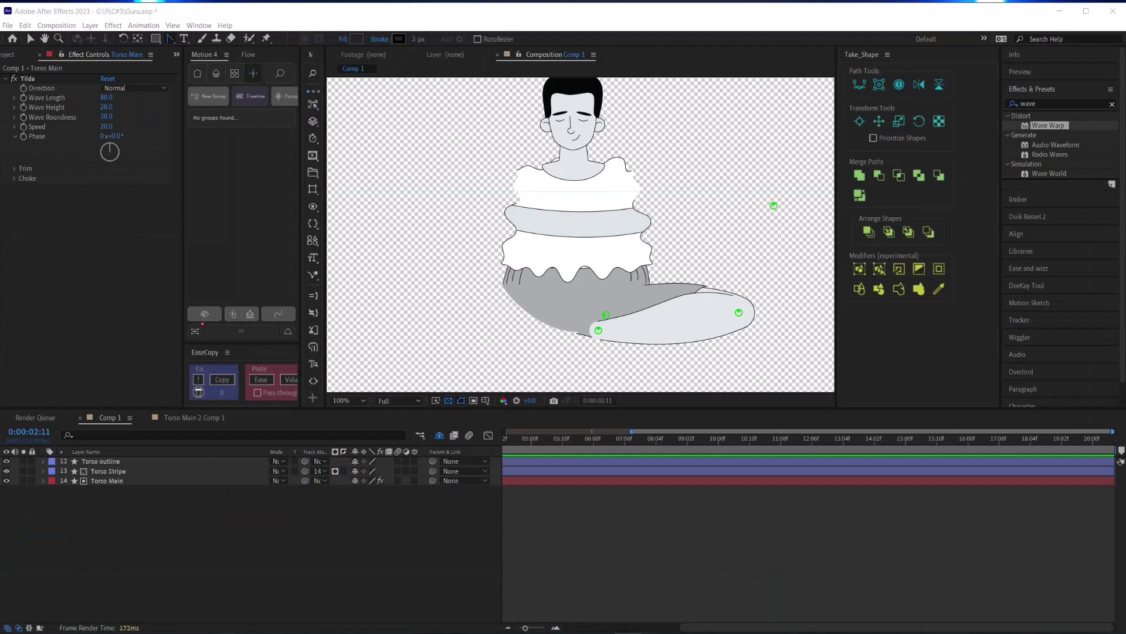
# - Trim the wave start to 10.9% and enable Trim By Points with End Index 2
pyautogui.click(222, 531)
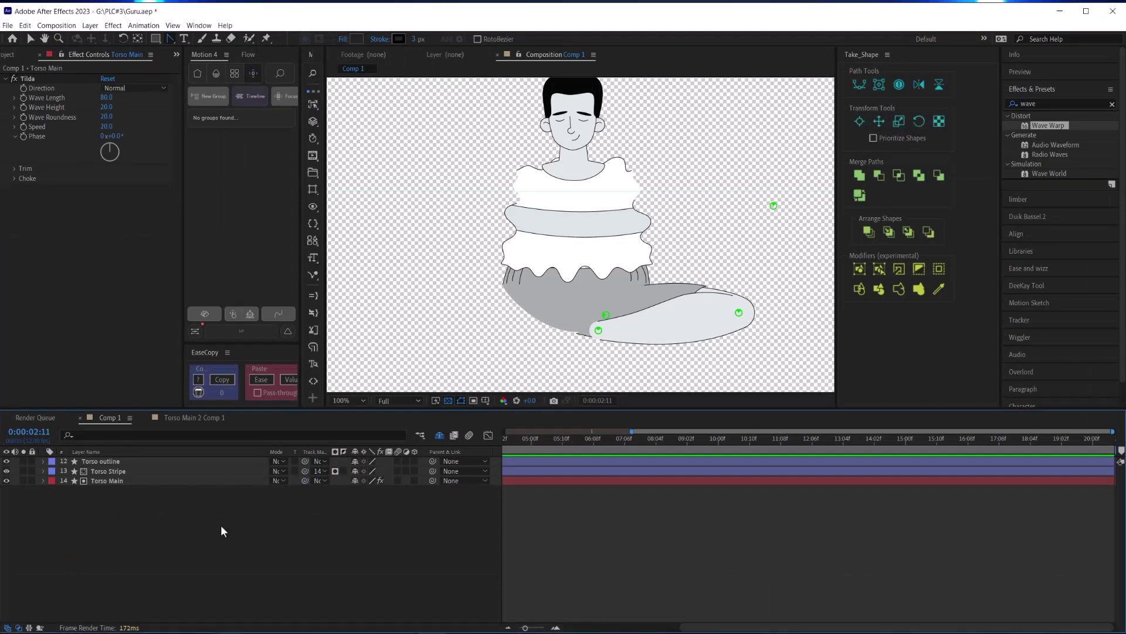
pyautogui.click(143, 481)
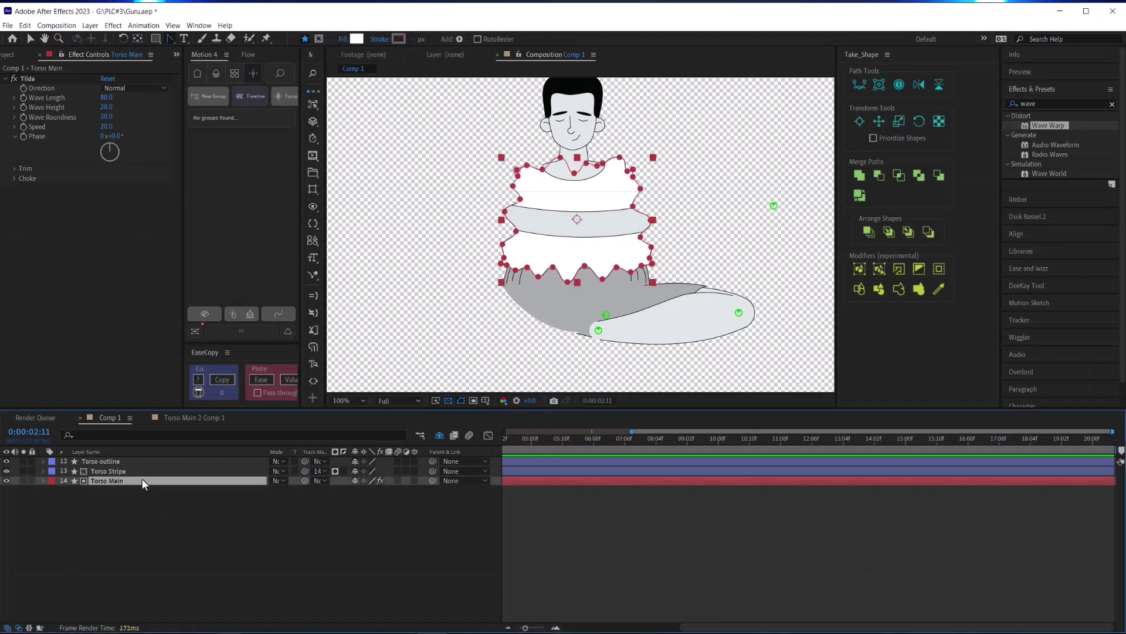
pyautogui.click(15, 168)
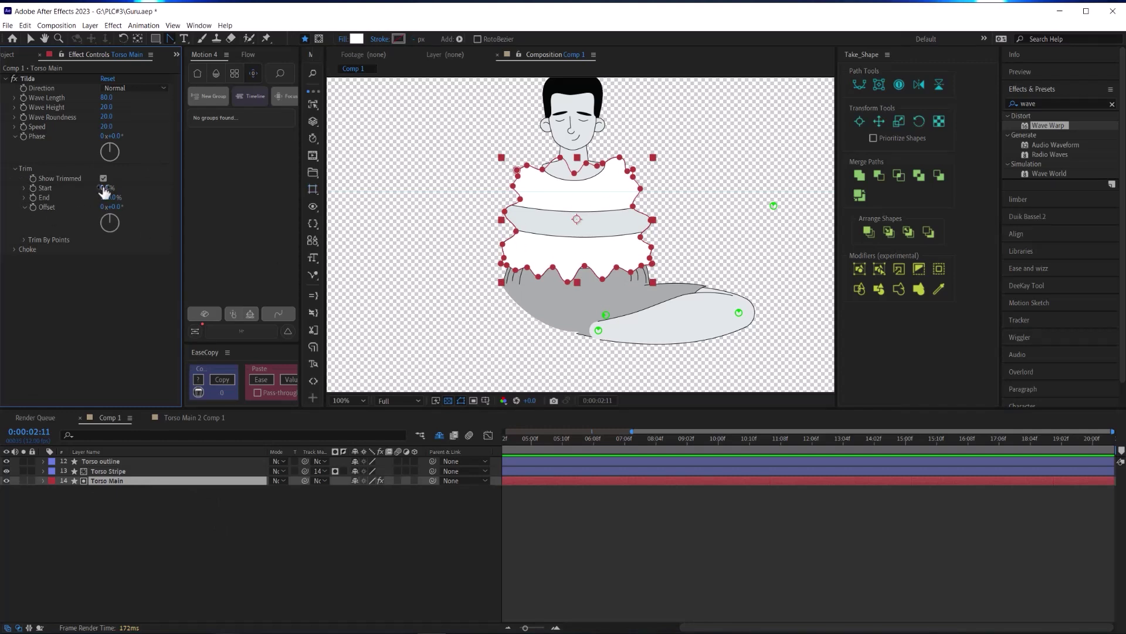
pyautogui.moveTo(103, 188); pyautogui.dragTo(165, 185)
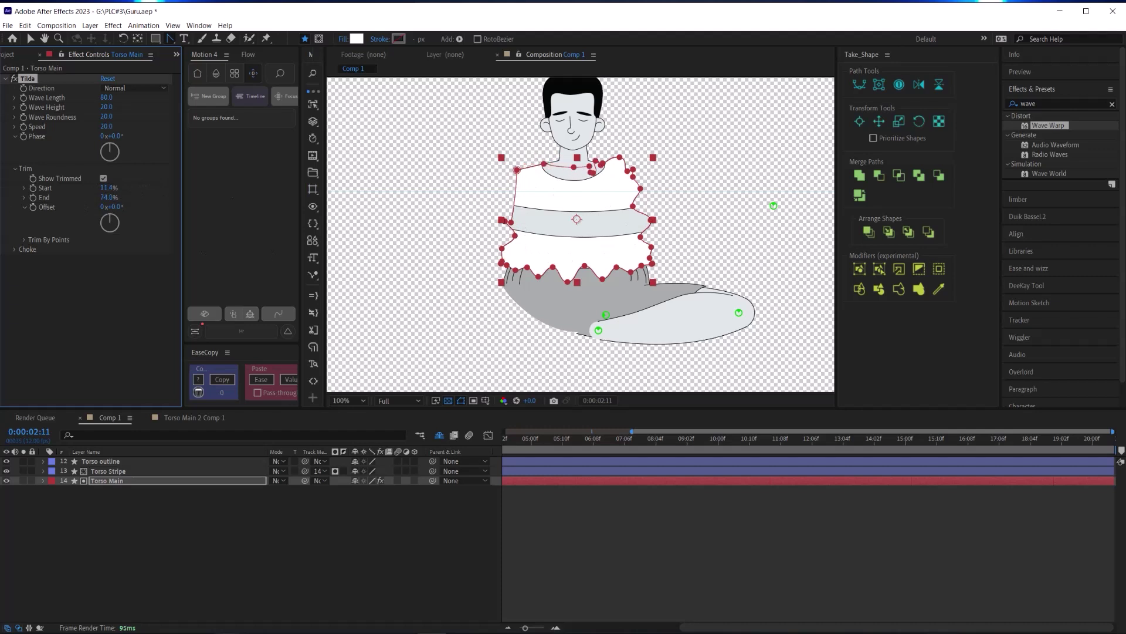
pyautogui.click(15, 249)
pyautogui.click(24, 239)
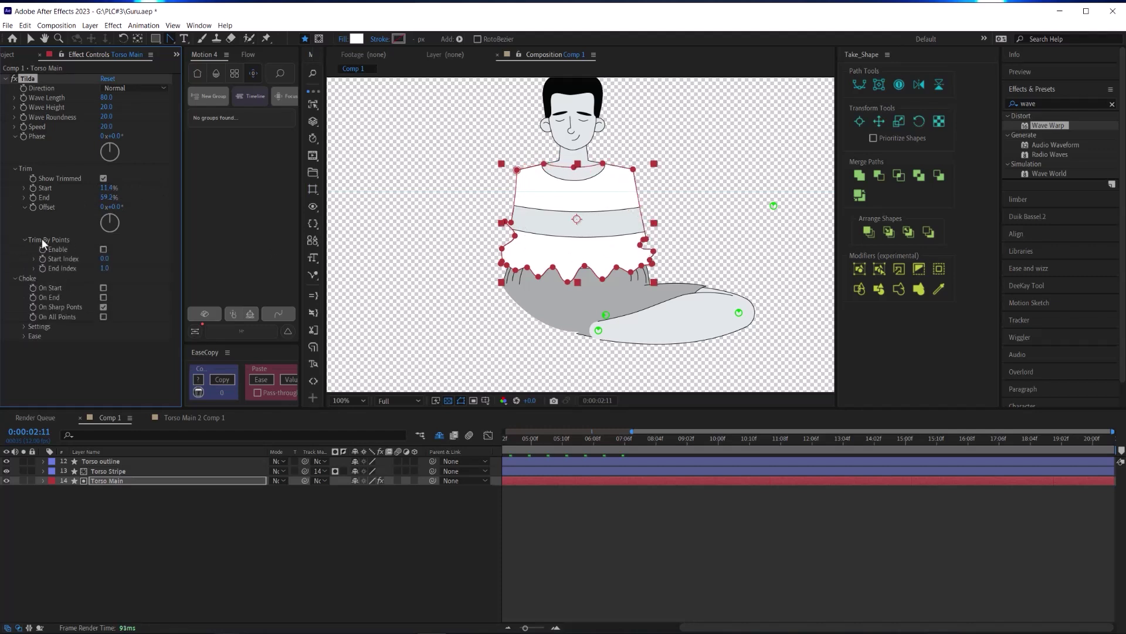
pyautogui.click(104, 249)
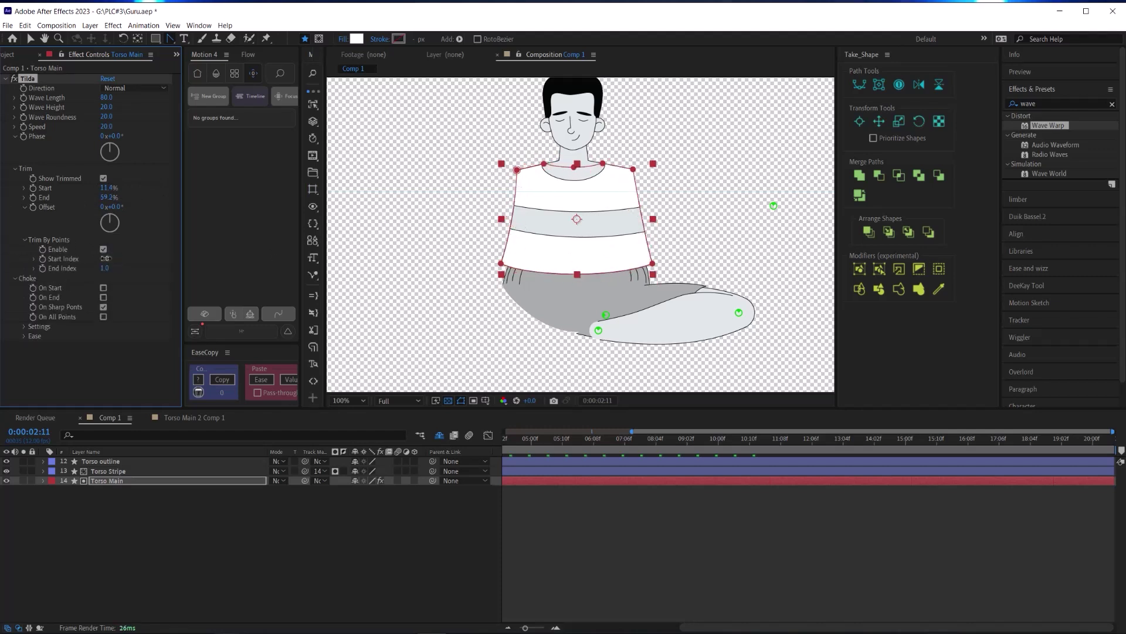
pyautogui.press('Return')
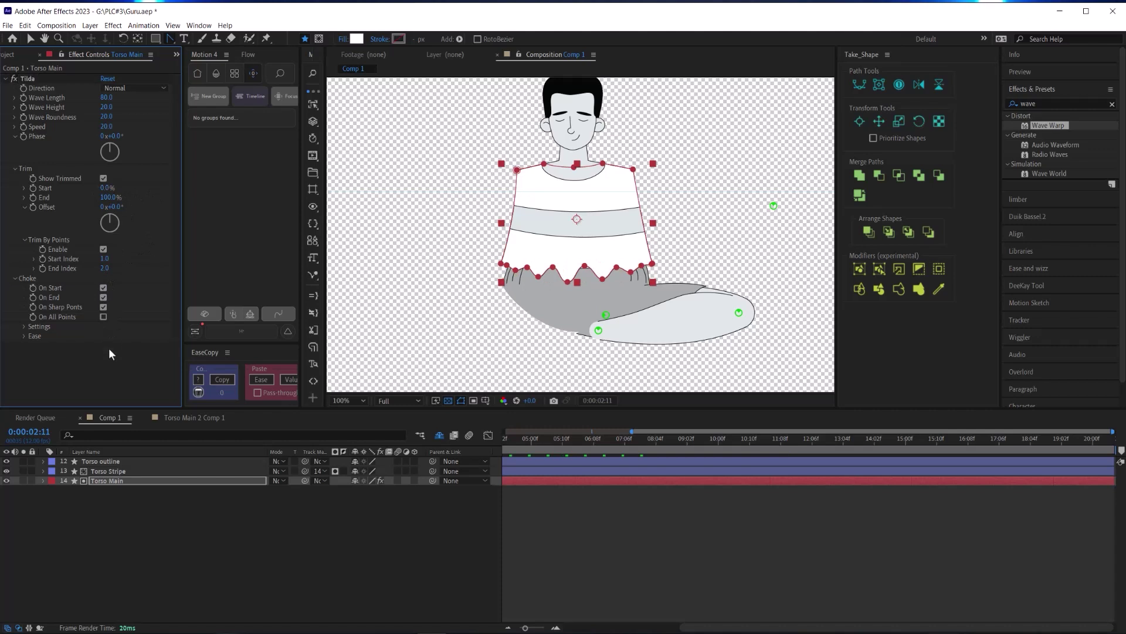
# - Raise Wave Length to 147, then to 160, for fewer, wider waves
pyautogui.moveTo(105, 97); pyautogui.dragTo(140, 94)
pyautogui.click(328, 522)
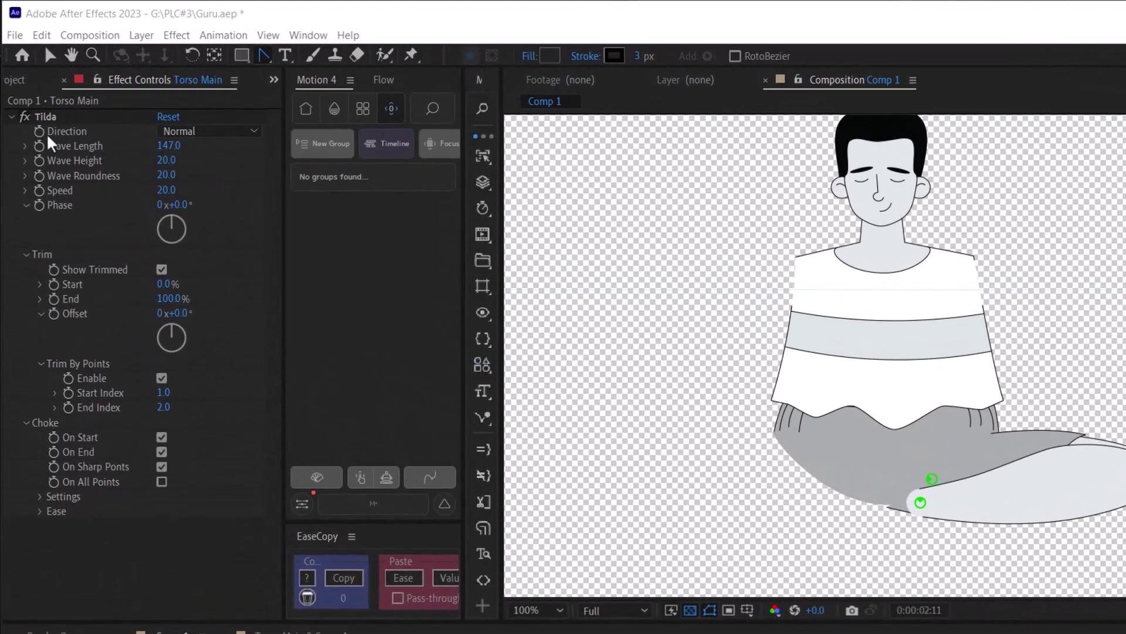
pyautogui.moveTo(167, 145)
pyautogui.mouseDown()
pyautogui.moveTo(179, 145)
pyautogui.moveTo(171, 160)
pyautogui.mouseUp()
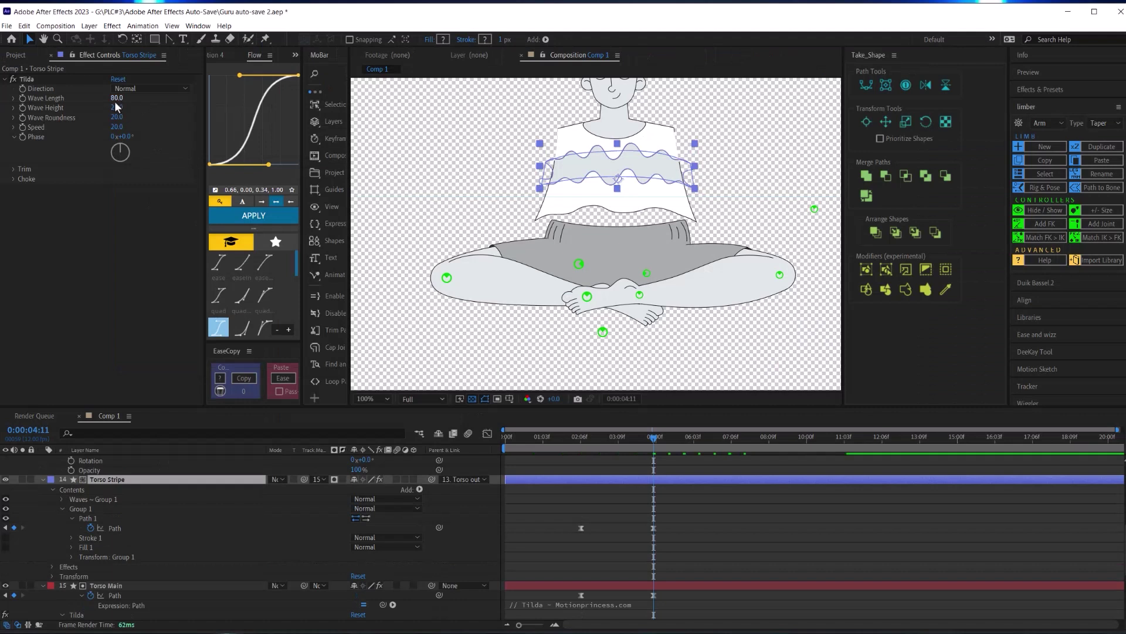
# - Raise the stripe's Wave Length to 157 and keyframe Wave Height at 0 at 02:06
pyautogui.moveTo(114, 101)
pyautogui.mouseDown()
pyautogui.moveTo(161, 98)
pyautogui.moveTo(108, 108)
pyautogui.mouseUp()
pyautogui.click(23, 98)
pyautogui.click(23, 108)
pyautogui.press('u')
pyautogui.moveTo(654, 439); pyautogui.dragTo(587, 447)
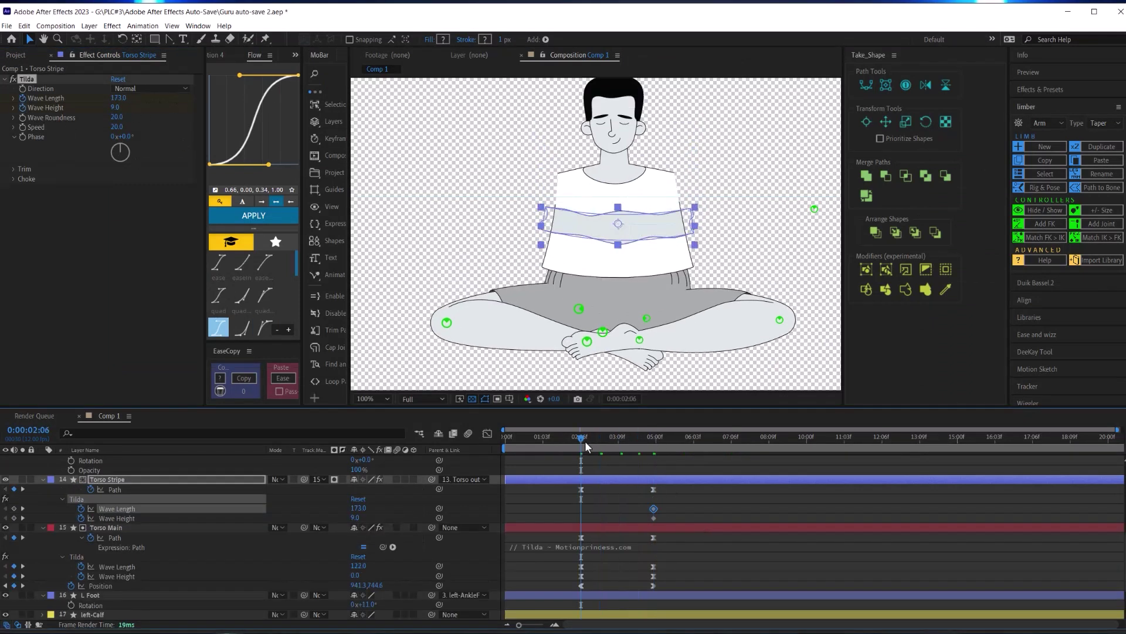
pyautogui.click(115, 108)
pyautogui.write('0')
pyautogui.press('Return')
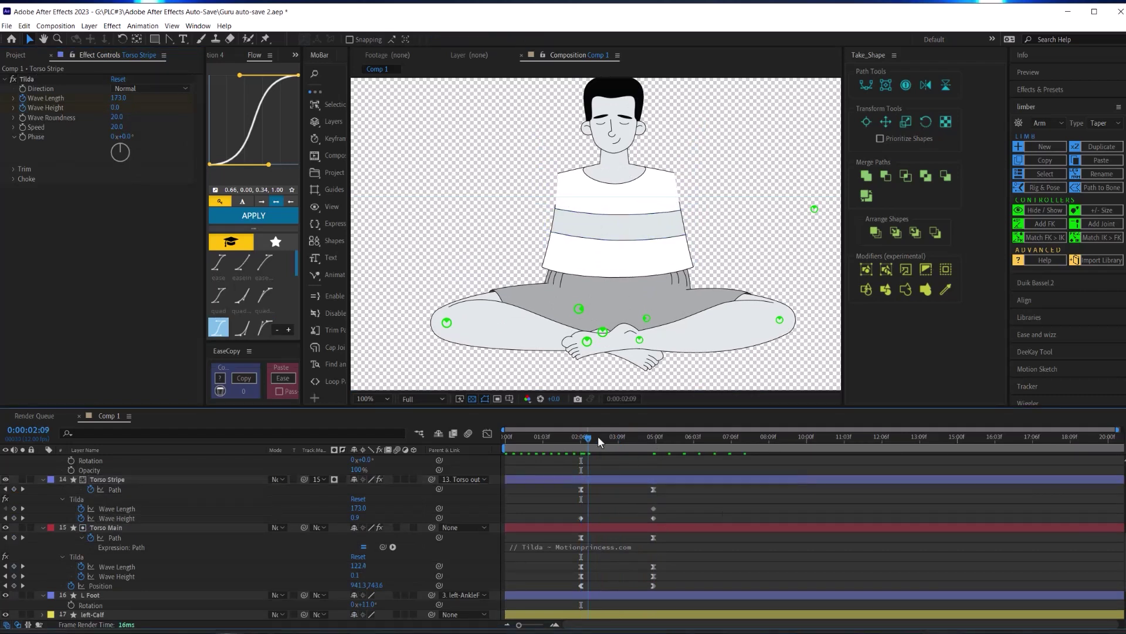
# - Set the wave Direction to From Center at 04:11 and Towards Center at 02:06, then preview
pyautogui.moveTo(597, 440); pyautogui.dragTo(657, 444)
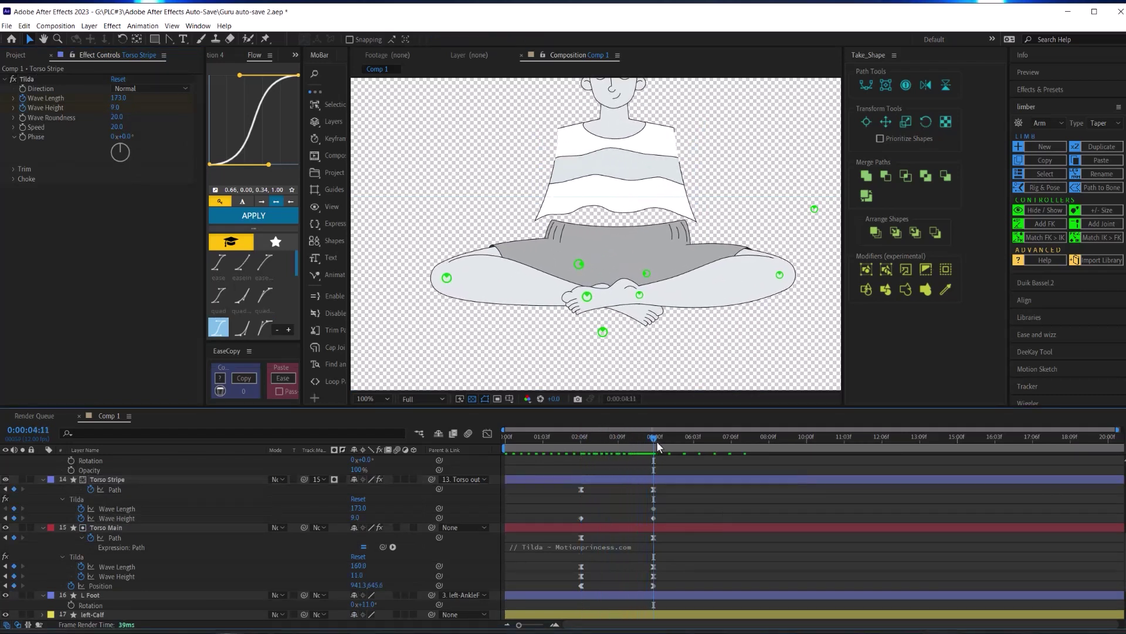
pyautogui.click(151, 88)
pyautogui.click(126, 134)
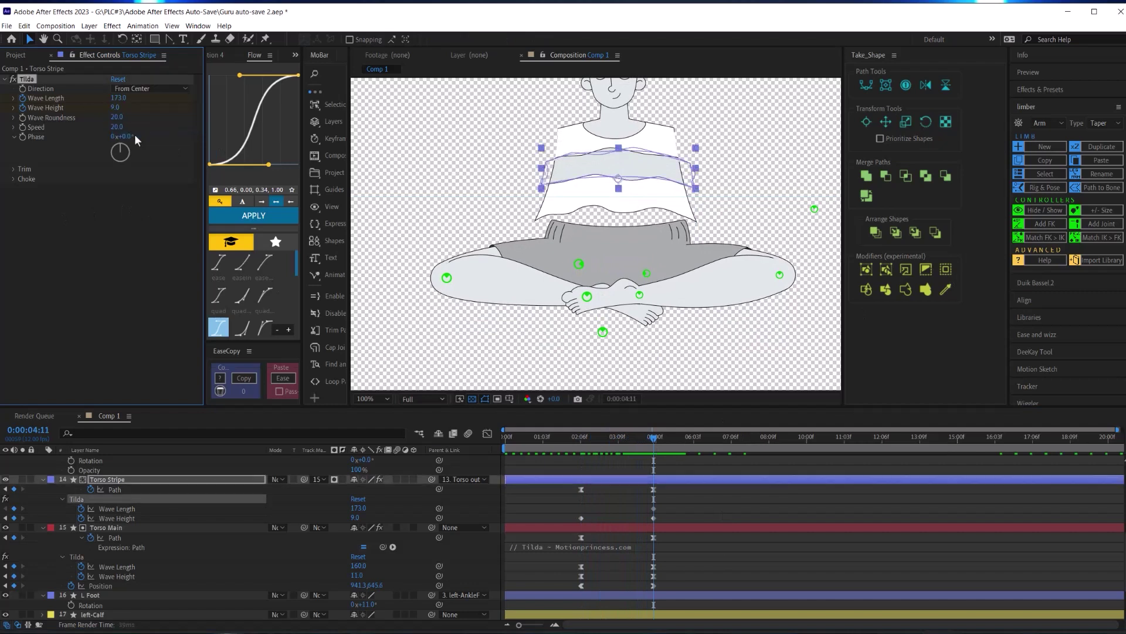
pyautogui.click(580, 438)
pyautogui.click(150, 88)
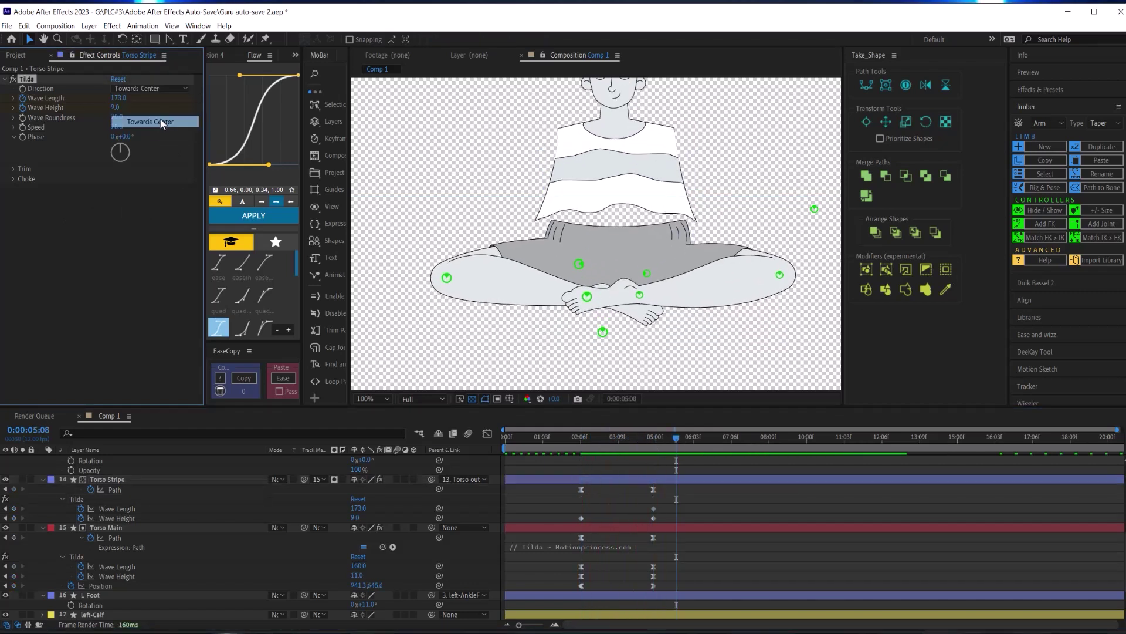
pyautogui.click(154, 117)
pyautogui.click(655, 440)
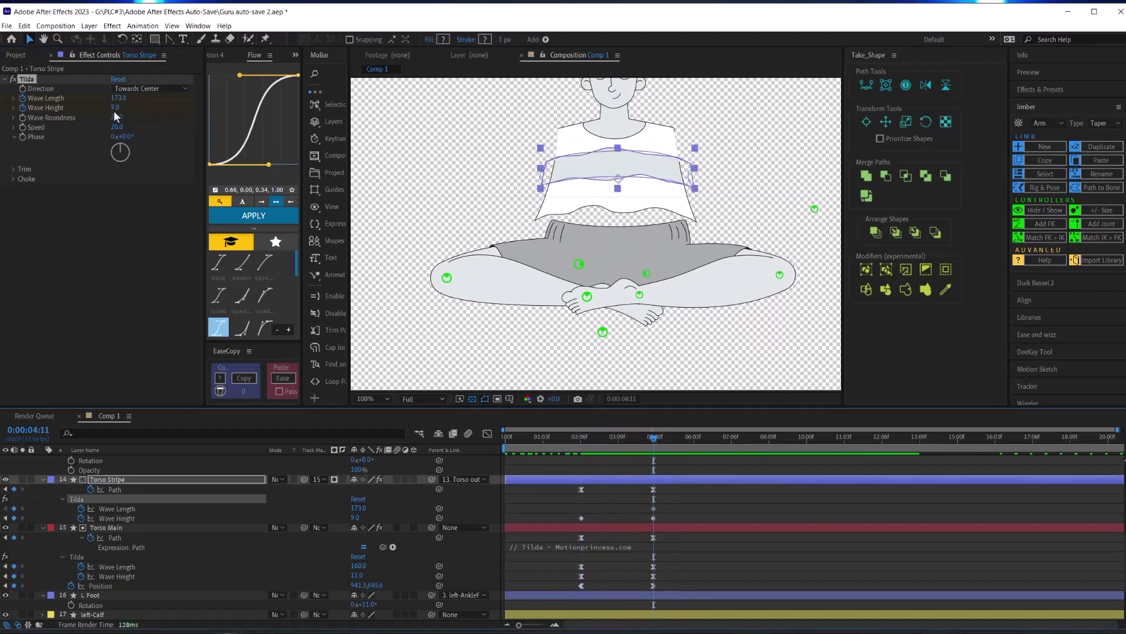
pyautogui.press('space')
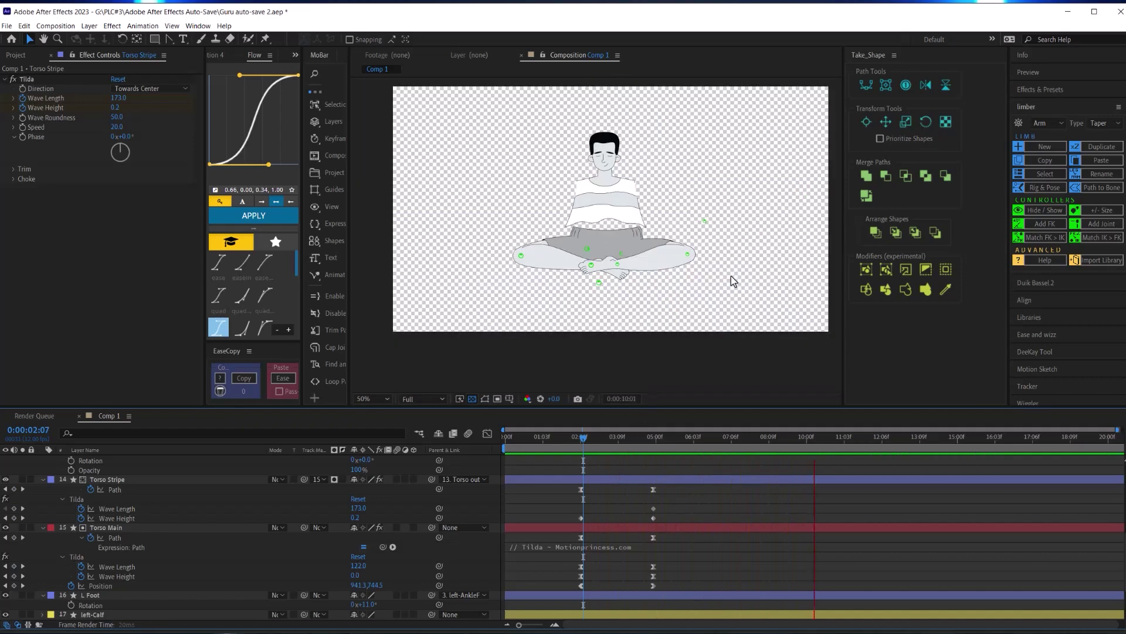
# - Stop the preview and select the Torso outline layer
pyautogui.click(720, 282)
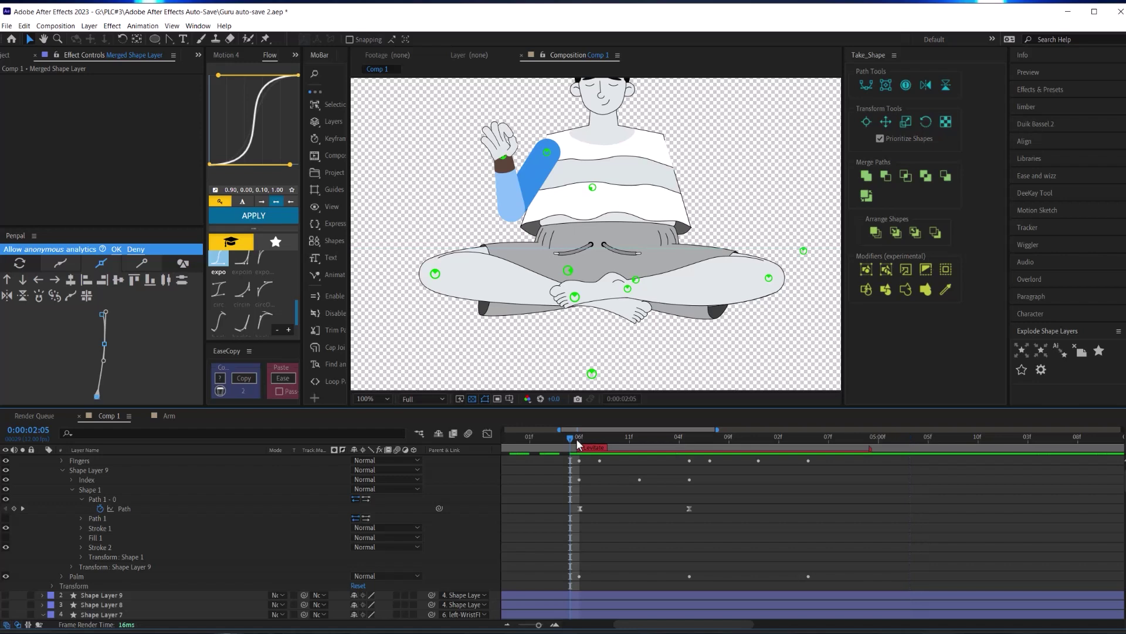
# - In the Arm comp, generate a Limber limb shape layer and select the Left-Arm layer
pyautogui.press('space')
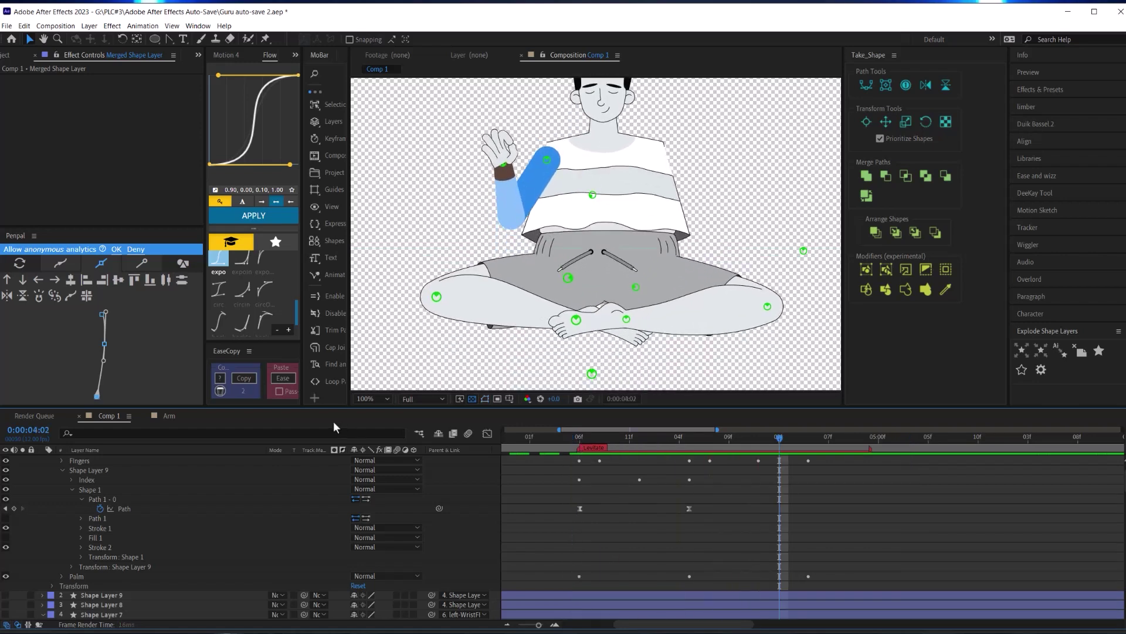
pyautogui.click(169, 415)
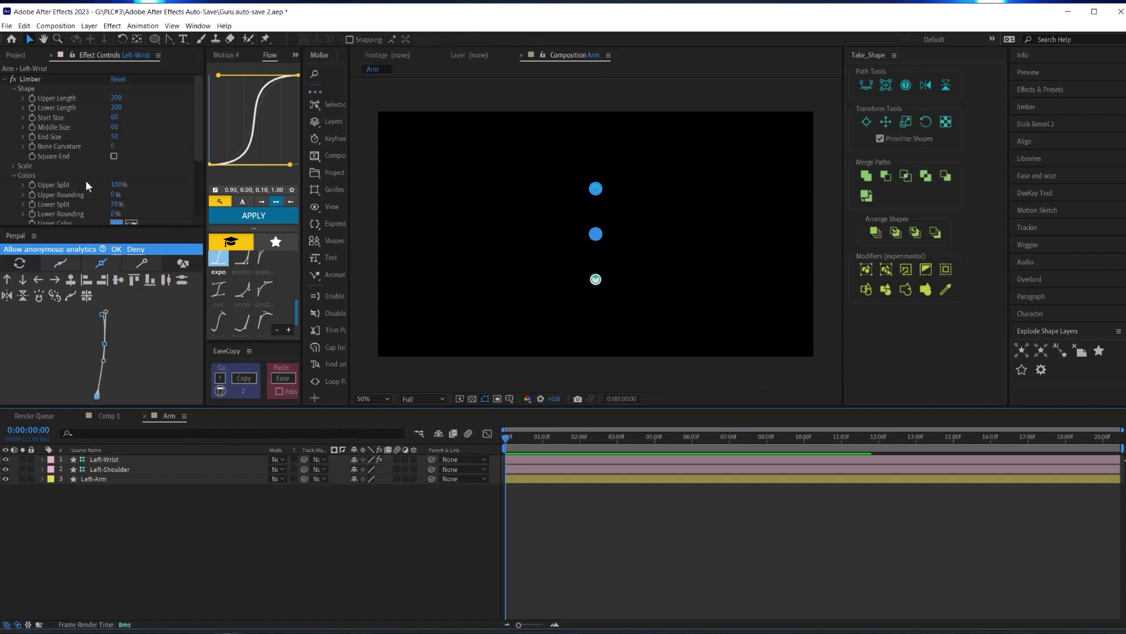
pyautogui.click(70, 295)
pyautogui.click(541, 365)
pyautogui.click(465, 40)
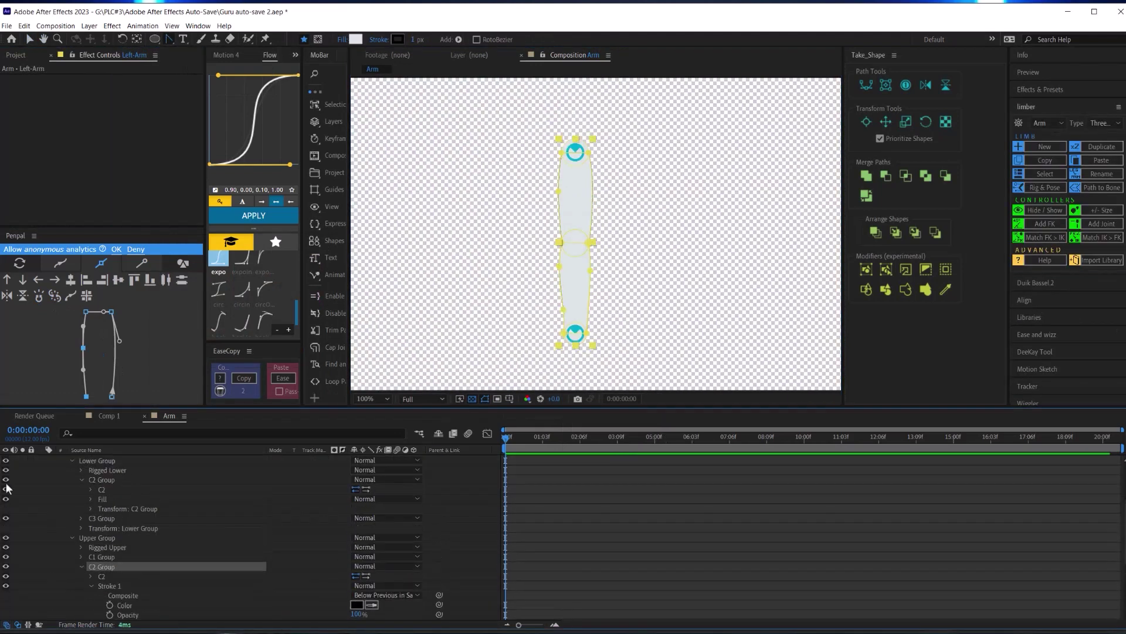
pyautogui.click(582, 340)
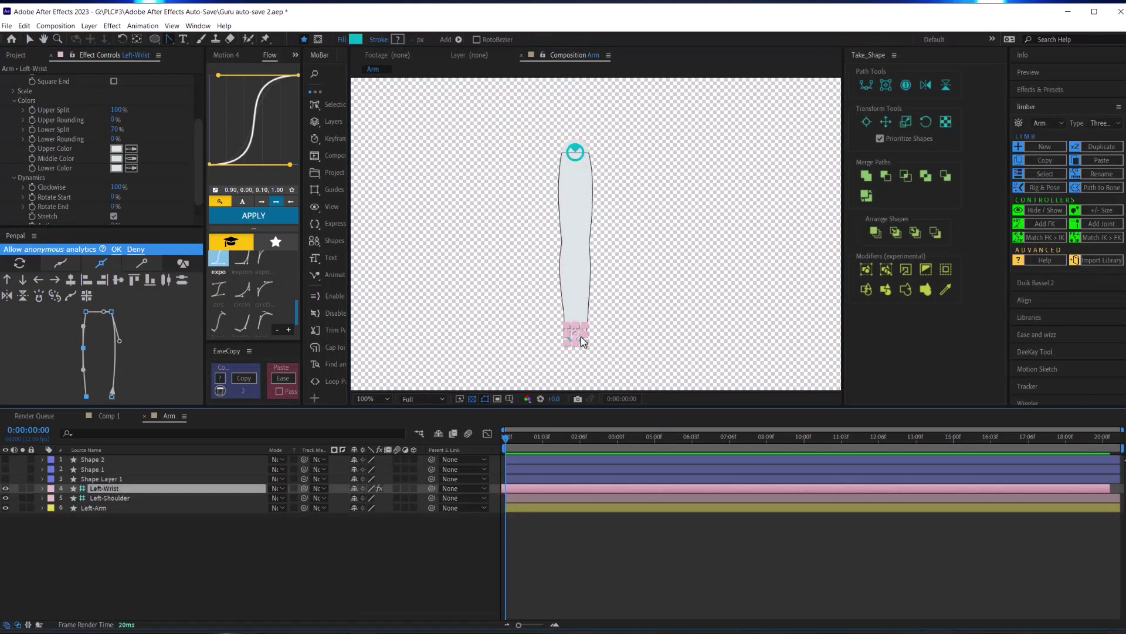
pyautogui.click(583, 340)
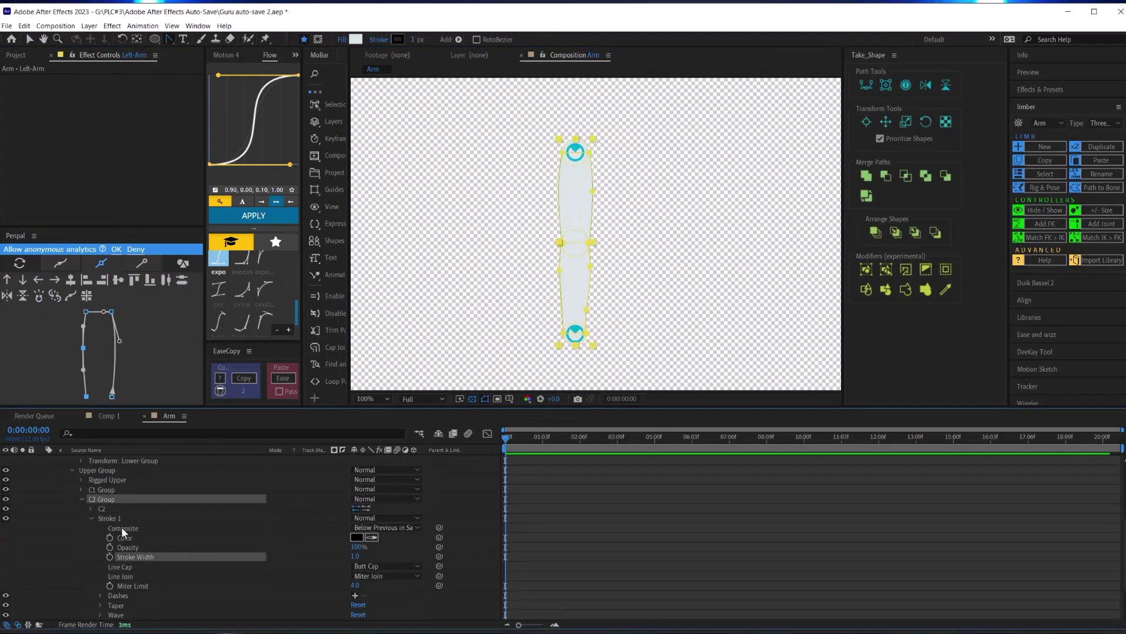
pyautogui.scroll(6, 618, 322)
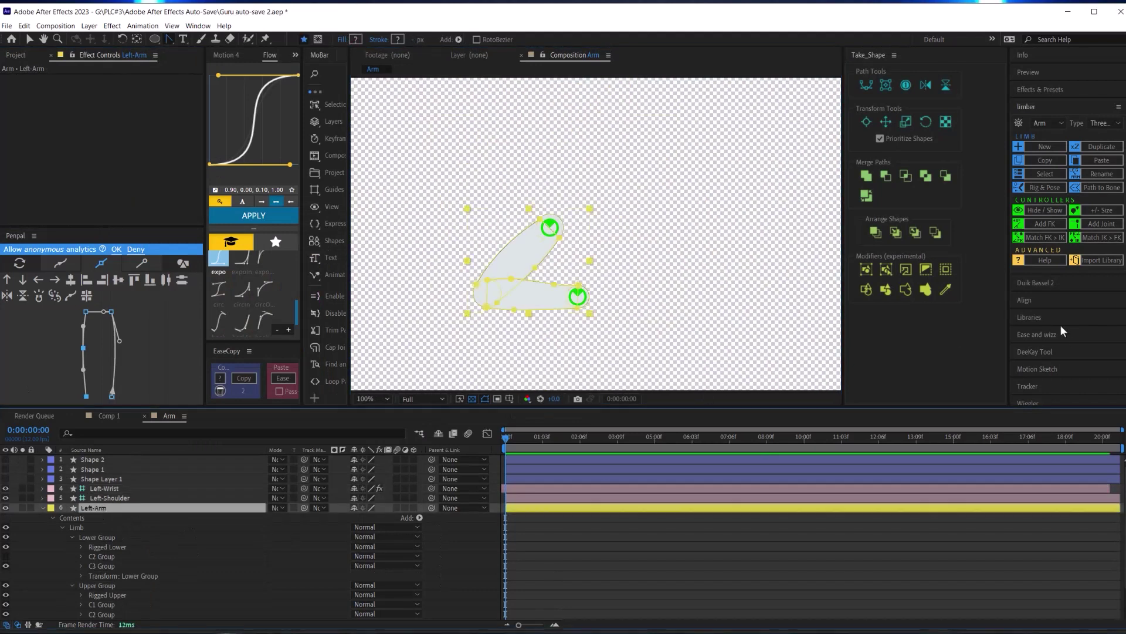
# - Back in Comp 1 at 2:06, select the Merged Shape Layer and reveal its Scale
pyautogui.click(121, 417)
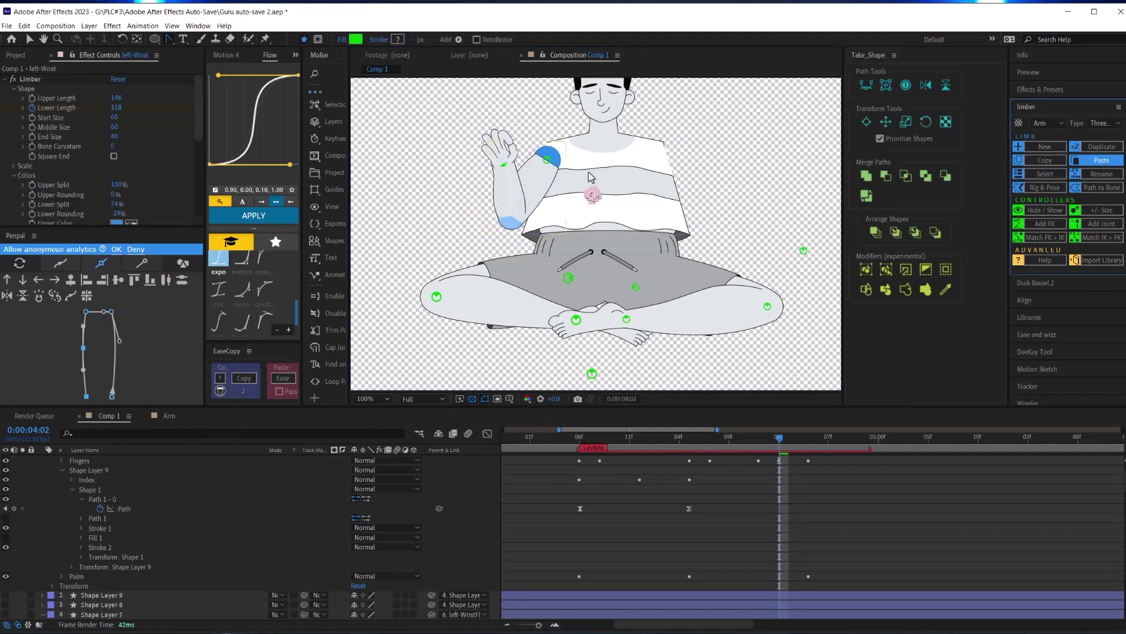
pyautogui.moveTo(771, 445); pyautogui.dragTo(579, 446)
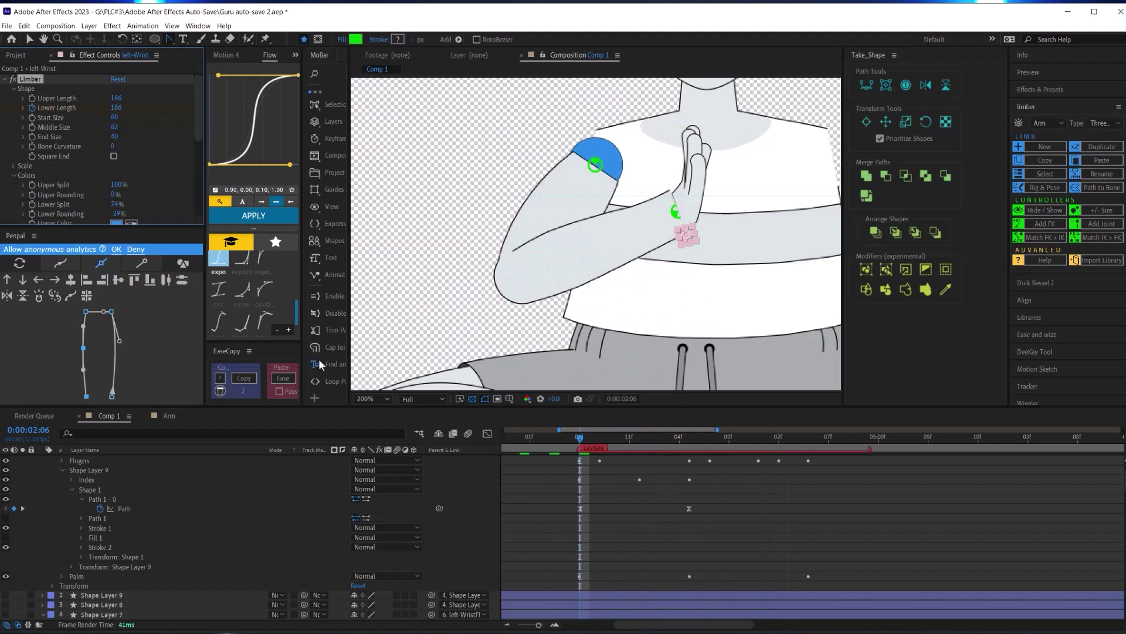
pyautogui.click(66, 509)
pyautogui.click(113, 460)
pyautogui.press('s')
pyautogui.scroll(2, 720, 212)
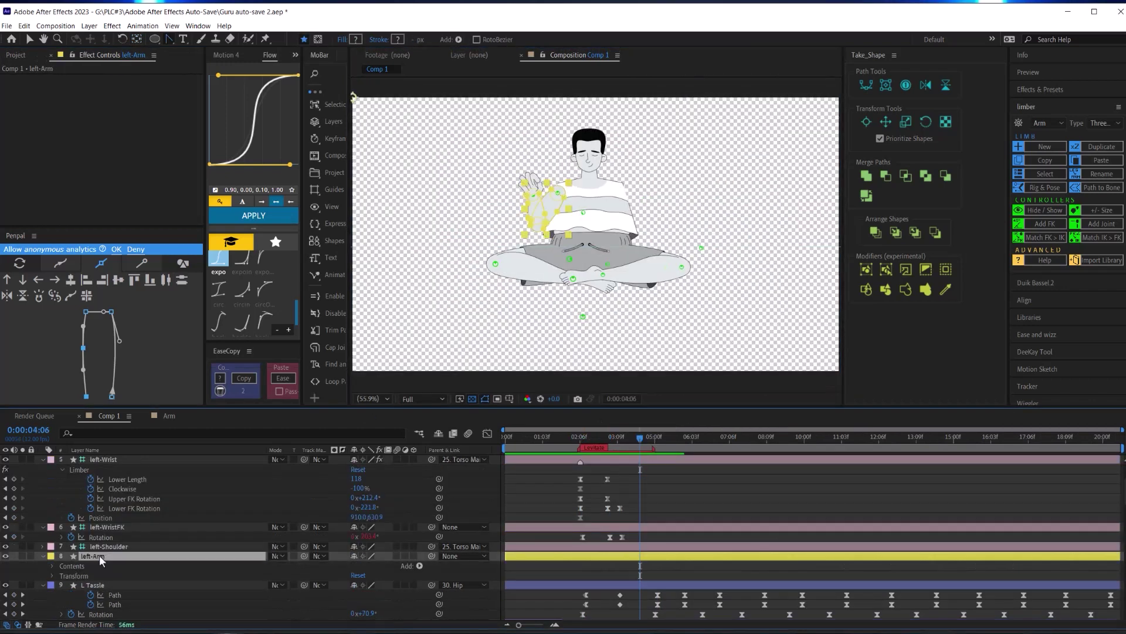
# - Rename layer 8 to 'left-Bicep' and draw a sleeve ellipse parented to the arm
pyautogui.press('Return')
pyautogui.write('left-Bicep')
pyautogui.press('Return')
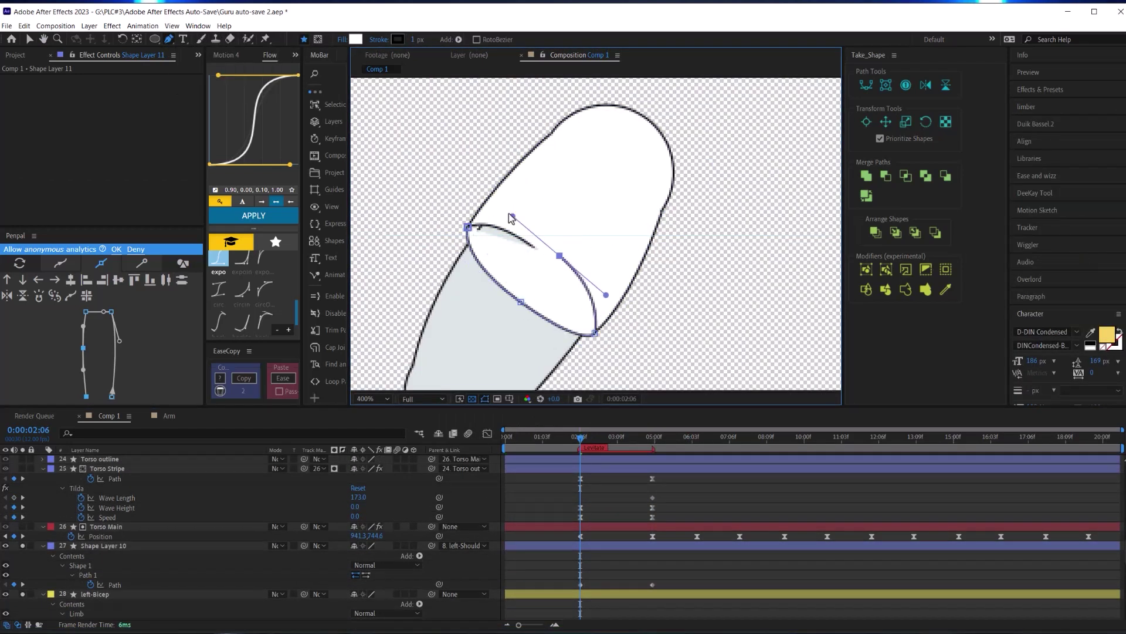
pyautogui.moveTo(432, 595); pyautogui.dragTo(354, 536)
pyautogui.moveTo(355, 536); pyautogui.dragTo(354, 536)
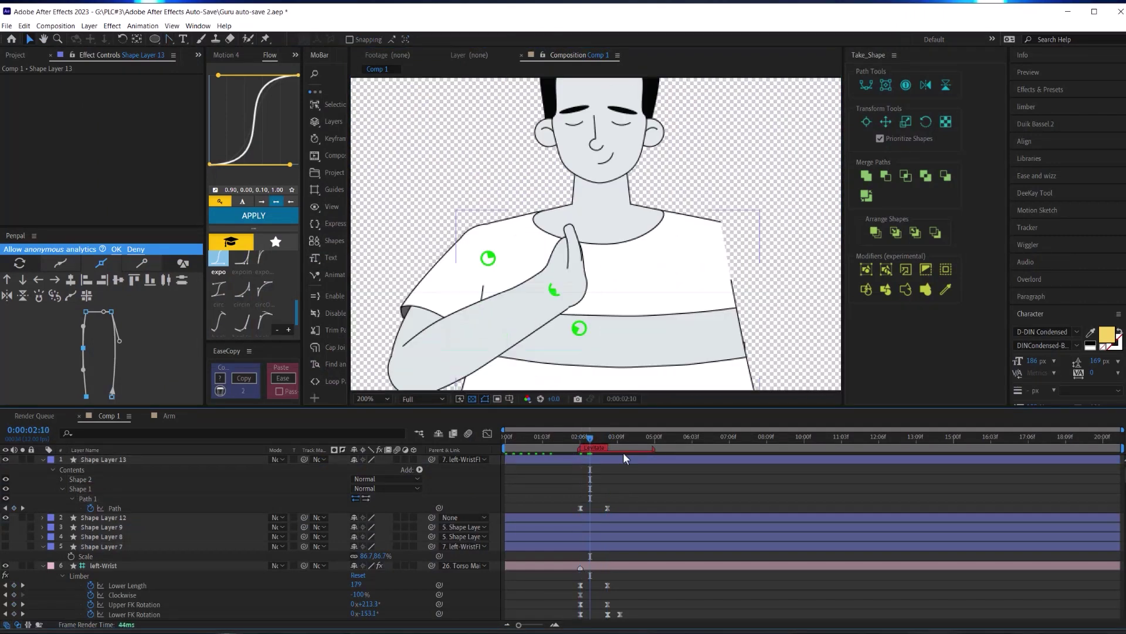
# - Jump back to frame 2:06
pyautogui.click(581, 439)
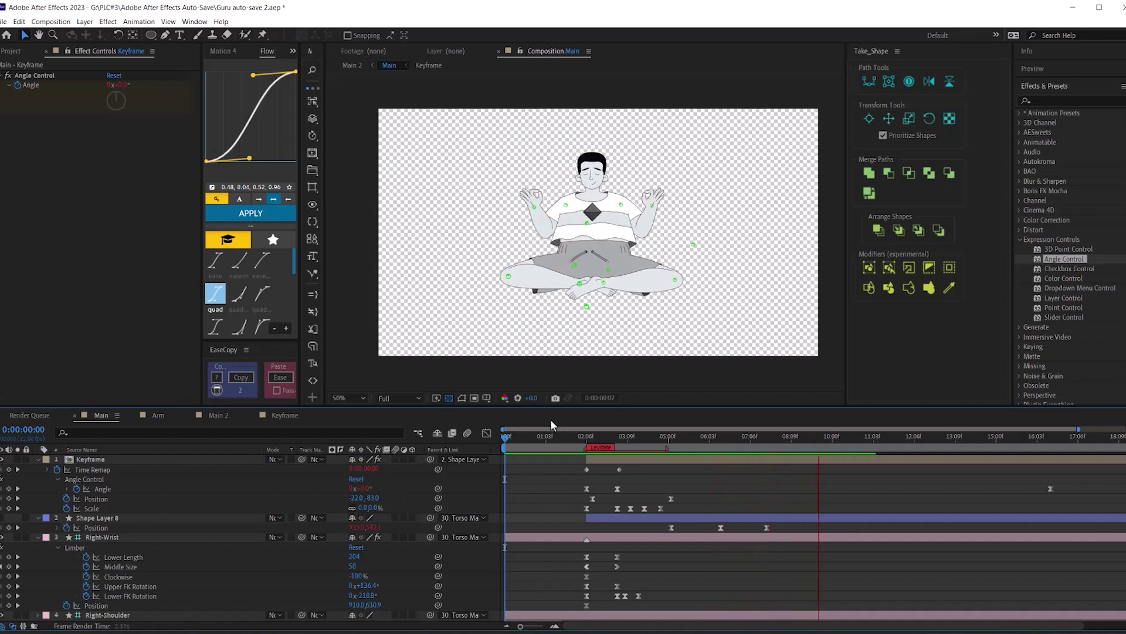
# - Shift the L and R Tassle keyframes later on the timeline
pyautogui.click(582, 437)
pyautogui.press('Home')
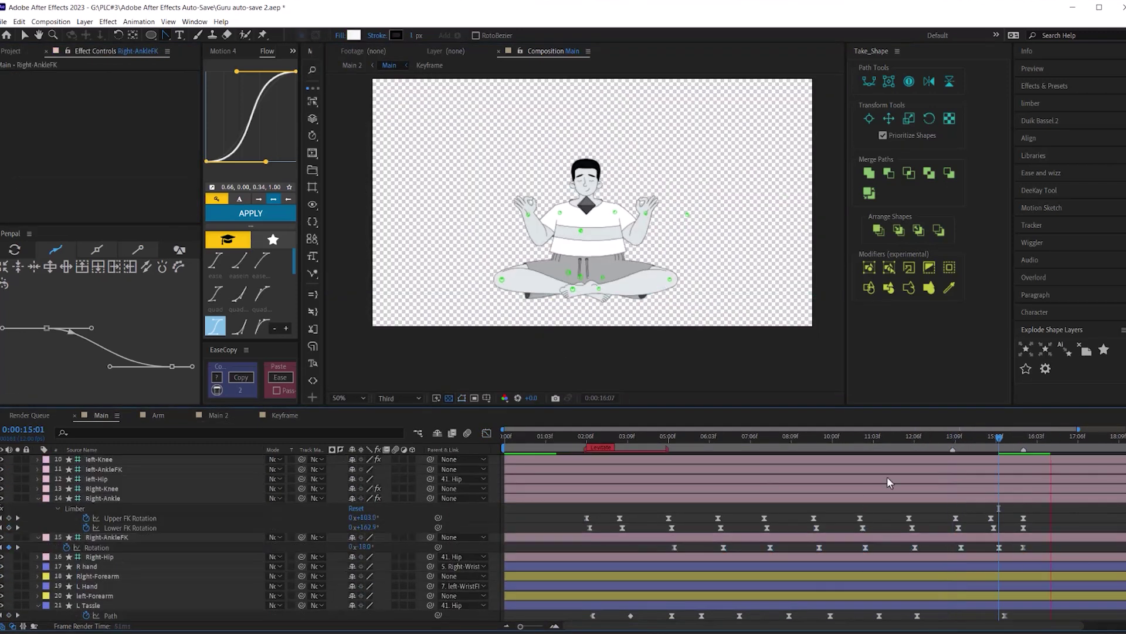
pyautogui.moveTo(892, 549); pyautogui.dragTo(950, 550)
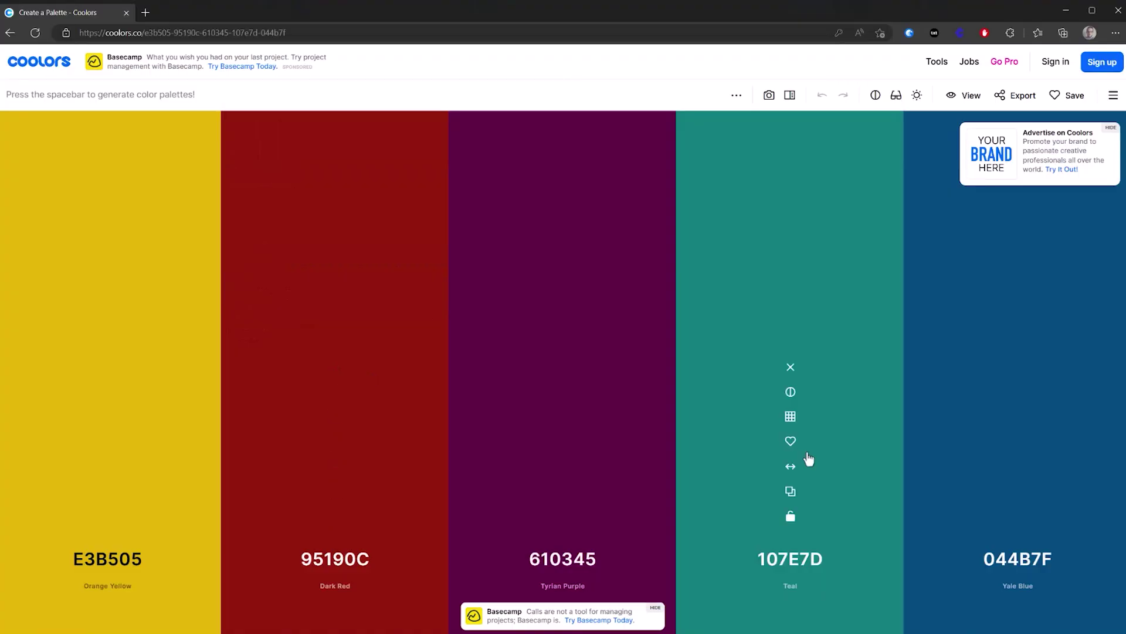
# - Generate Coolors palettes until 044389, FCFF4B, FFAD05, 7CAFC4 and 5995ED appears
pyautogui.press('space')
pyautogui.press('space')
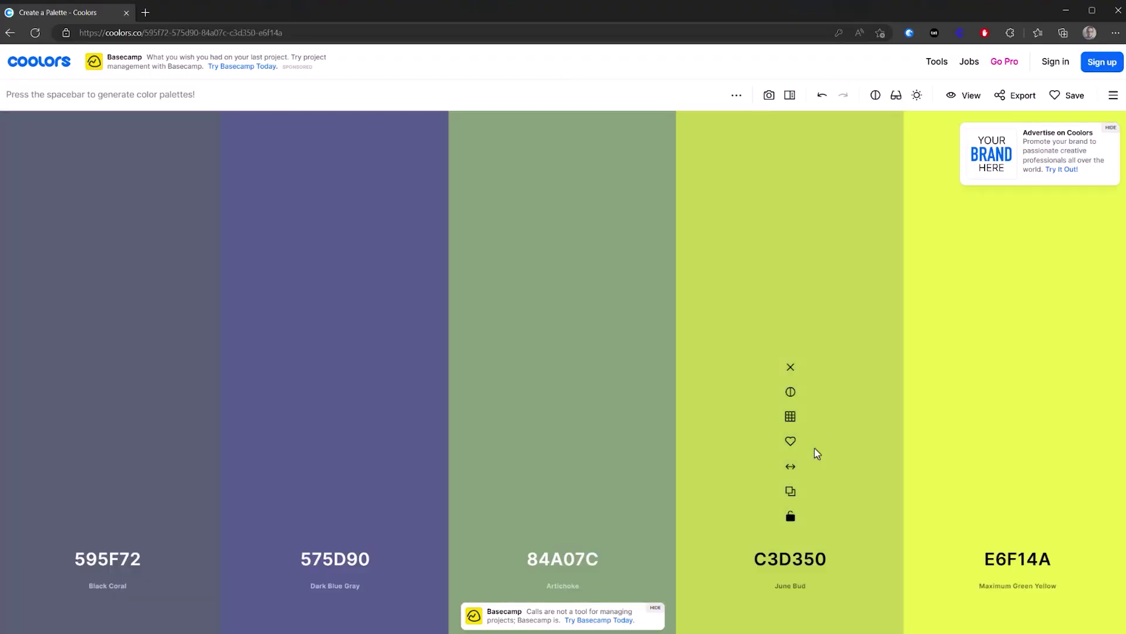
pyautogui.press('space')
pyautogui.press('space')
pyautogui.press('space')
pyautogui.press('space')
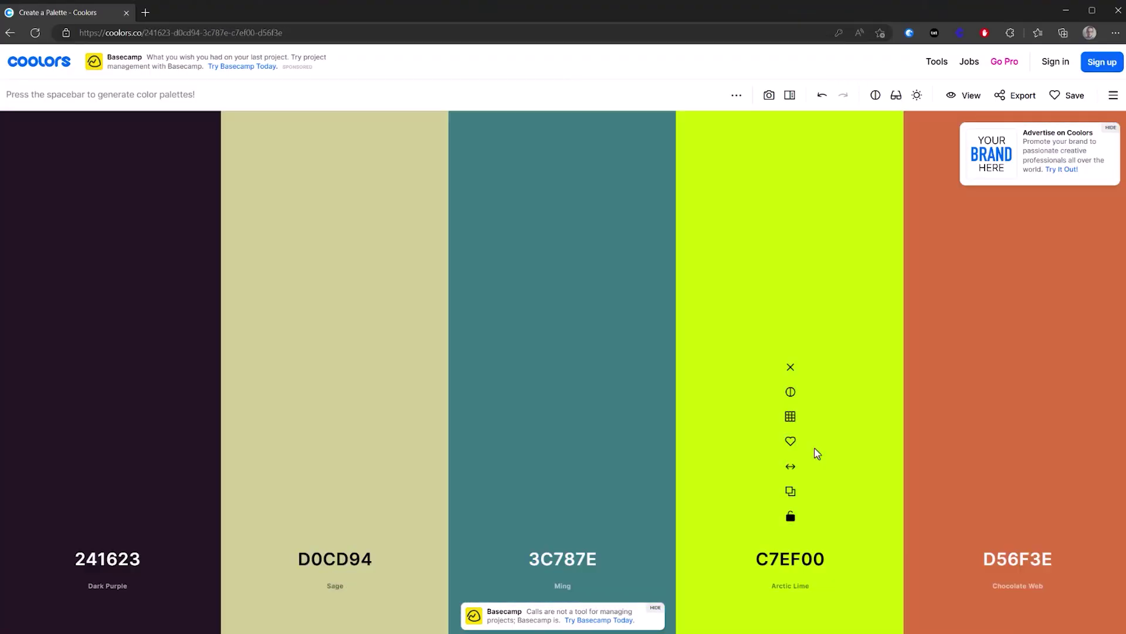
pyautogui.press('space')
pyautogui.press('space')
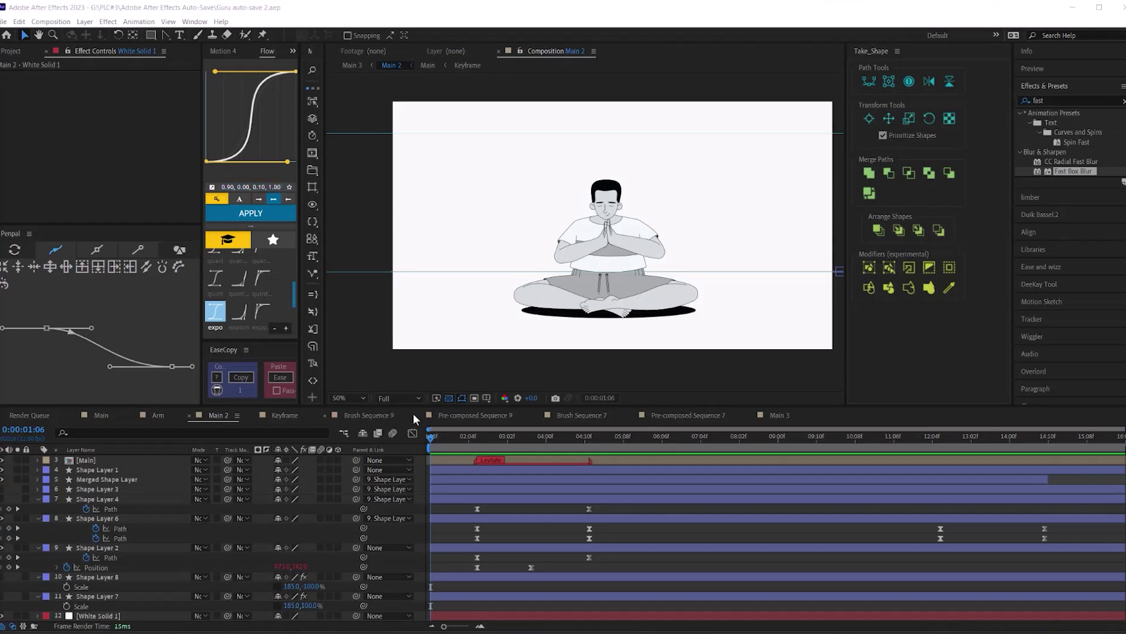
# - In Batch Color Replacer, replace light grey with blue 044389 project-wide, then pick skin grey D4DBDA
pyautogui.click(313, 171)
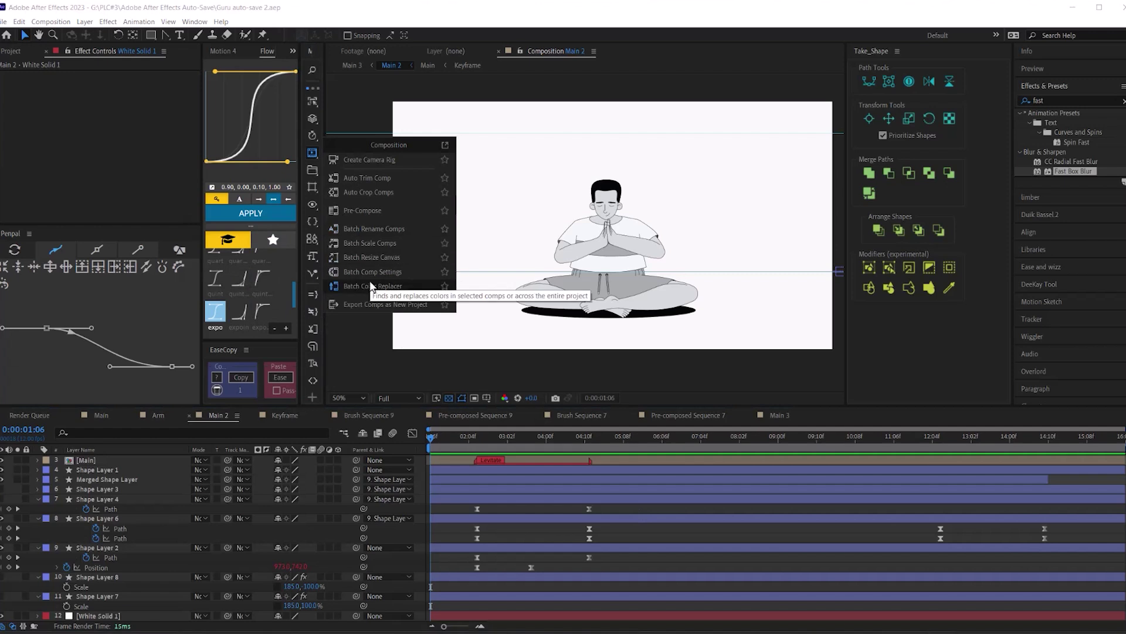
pyautogui.click(361, 286)
pyautogui.click(467, 296)
pyautogui.click(406, 263)
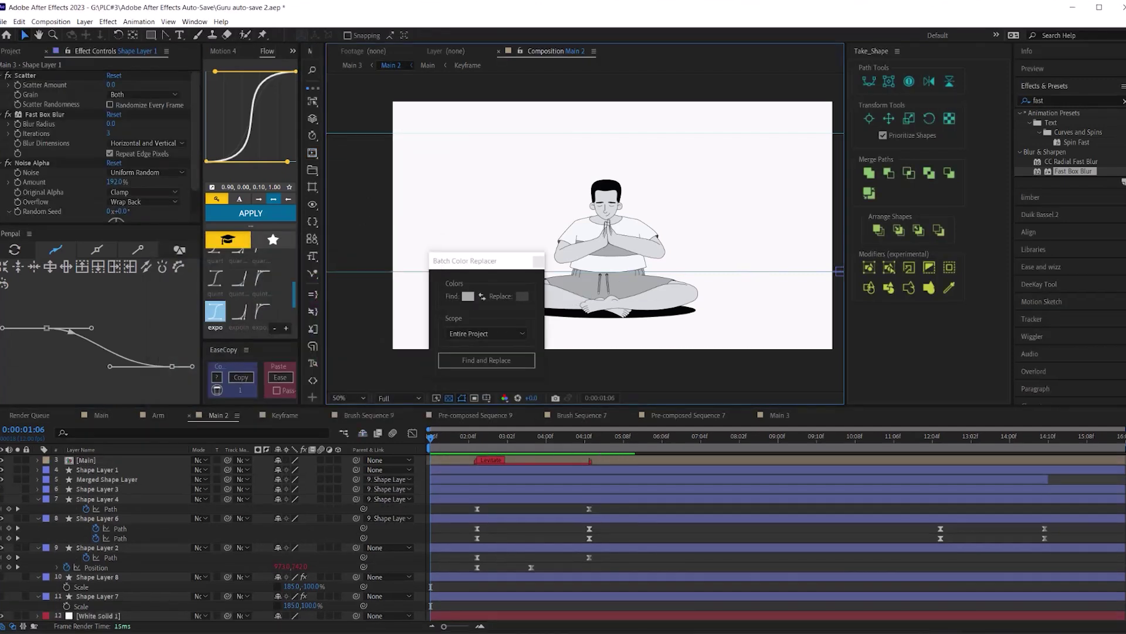
pyautogui.click(522, 297)
pyautogui.click(407, 264)
pyautogui.click(485, 361)
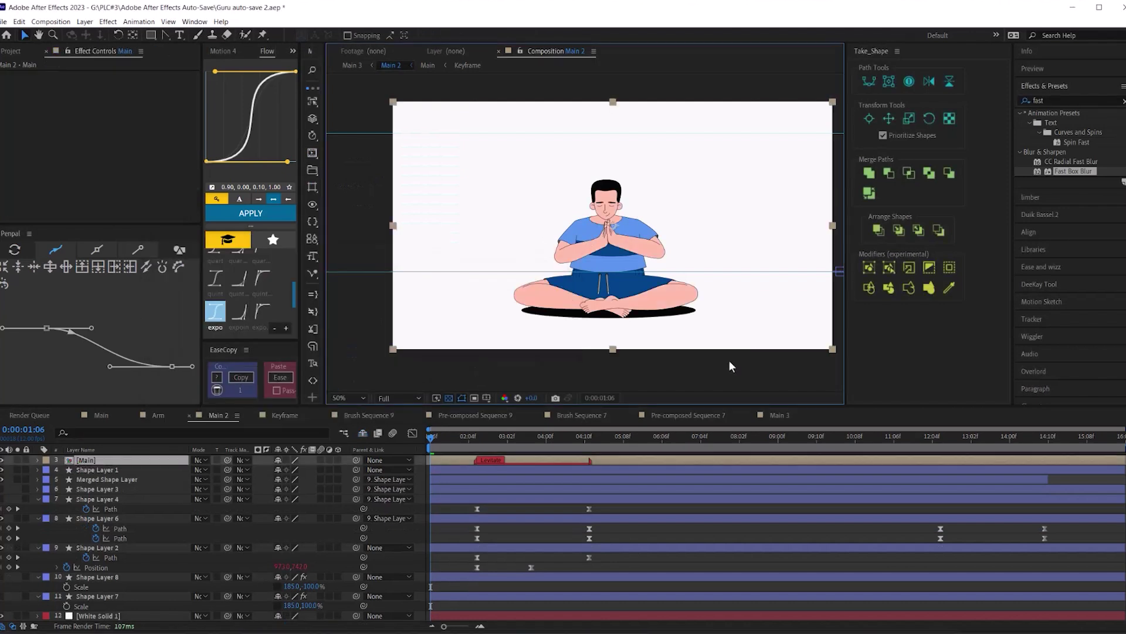
pyautogui.click(468, 296)
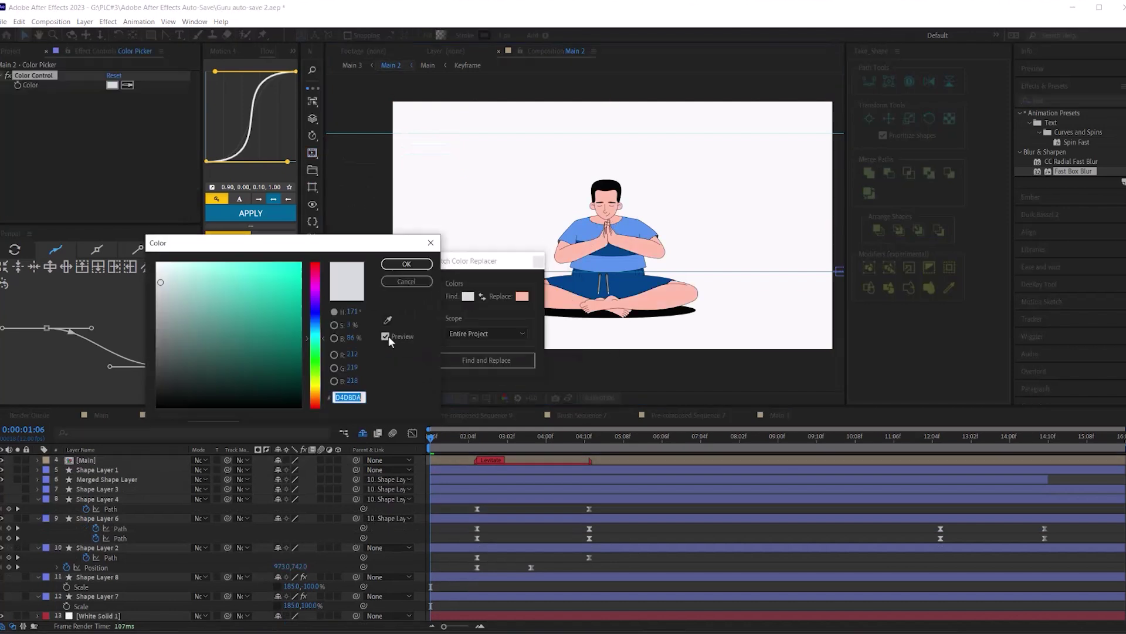